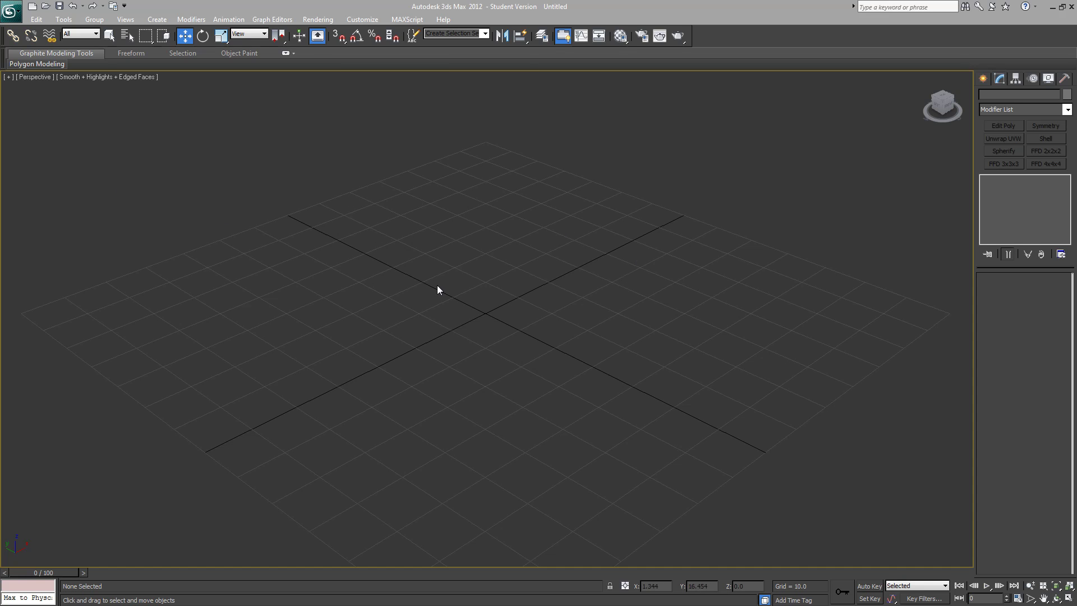
pyautogui.click(10, 11)
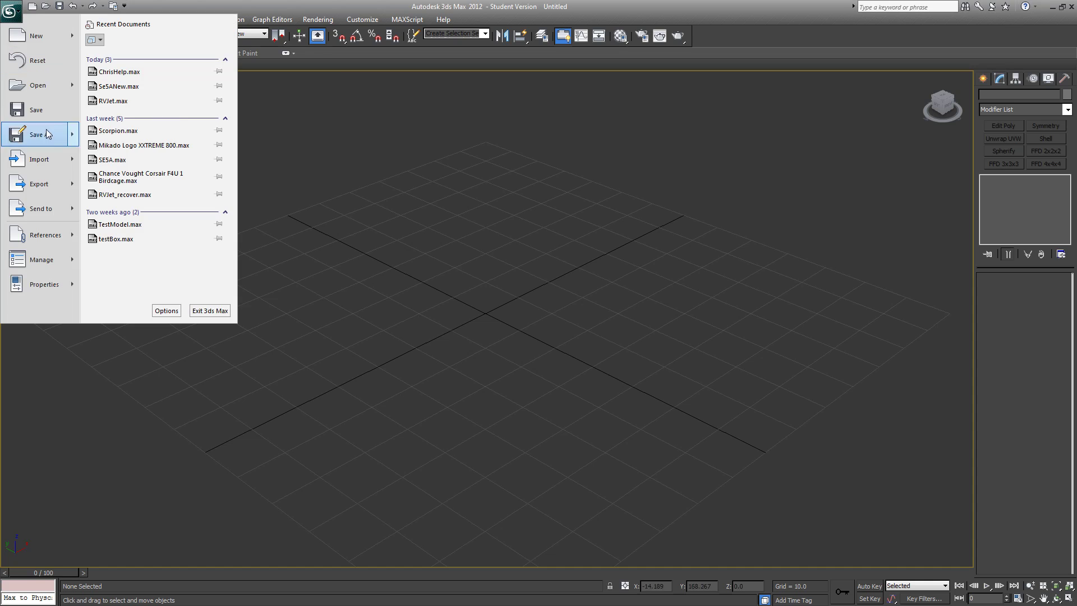
pyautogui.click(588, 11)
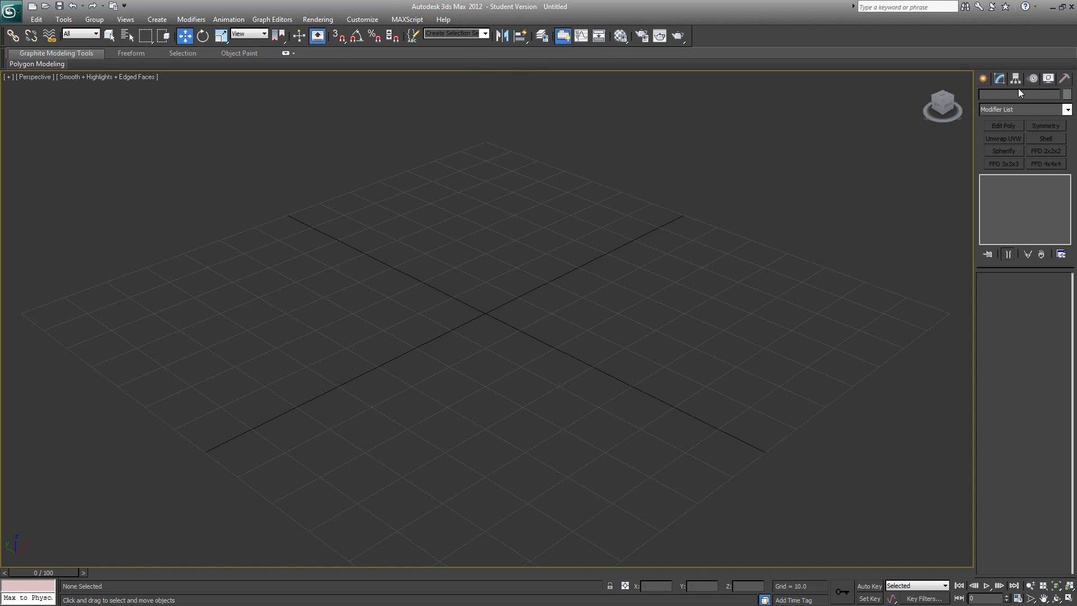
# Draw a trial box about 62.5 long, 10.1 wide and 2.2 high from a low side view, and delete it
pyautogui.click(984, 80)
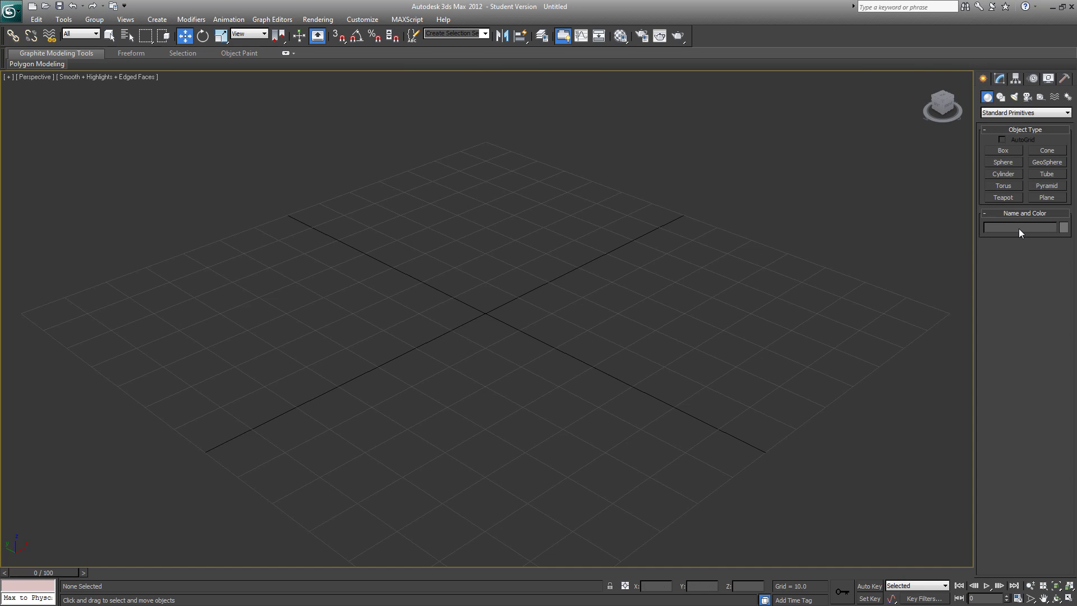
pyautogui.keyDown('alt'); pyautogui.moveTo(703, 254); pyautogui.dragTo(702, 263, button='middle'); pyautogui.keyUp('alt')
pyautogui.keyDown('alt'); pyautogui.moveTo(533, 265); pyautogui.dragTo(449, 233, button='middle'); pyautogui.keyUp('alt')
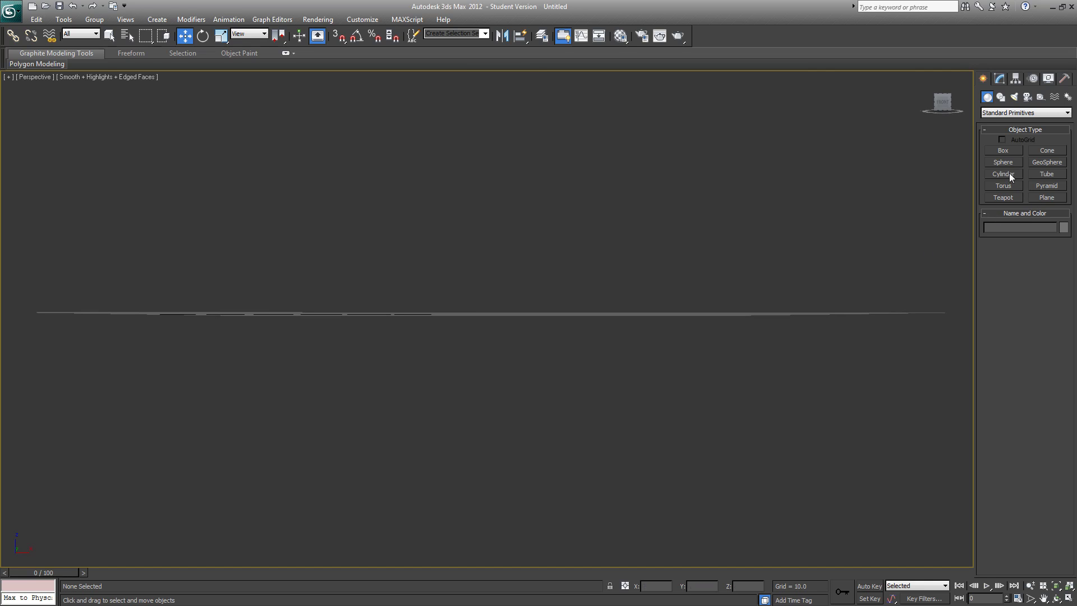
pyautogui.click(1005, 150)
pyautogui.moveTo(573, 214); pyautogui.dragTo(595, 112)
pyautogui.click(599, 91)
pyautogui.scroll(-6, 553, 449)
pyautogui.keyDown('alt'); pyautogui.moveTo(555, 421); pyautogui.dragTo(677, 495, button='middle'); pyautogui.keyUp('alt')
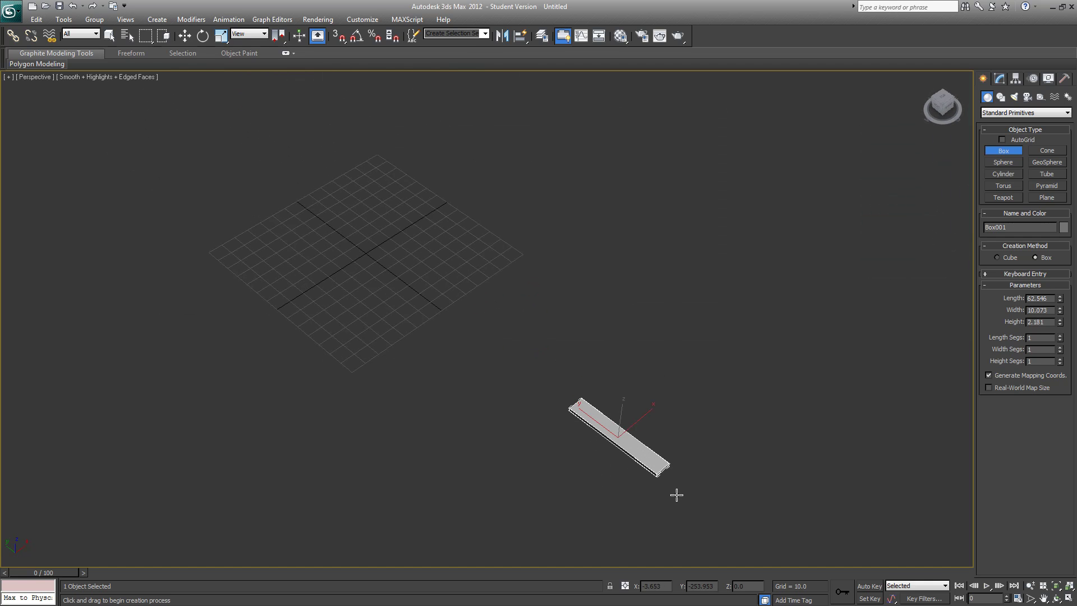
pyautogui.press('Delete')
# Try drawing a box corner to corner on the grid, about 33.5 by 16.2 and 2.7 high, and cancel it
pyautogui.moveTo(611, 501); pyautogui.dragTo(774, 538, button='middle')
pyautogui.scroll(6, 771, 537)
pyautogui.moveTo(552, 319); pyautogui.dragTo(737, 545, button='middle')
pyautogui.scroll(-5, 673, 462)
pyautogui.keyDown('alt'); pyautogui.moveTo(673, 461); pyautogui.dragTo(637, 398, button='middle'); pyautogui.keyUp('alt')
pyautogui.scroll(3, 638, 398)
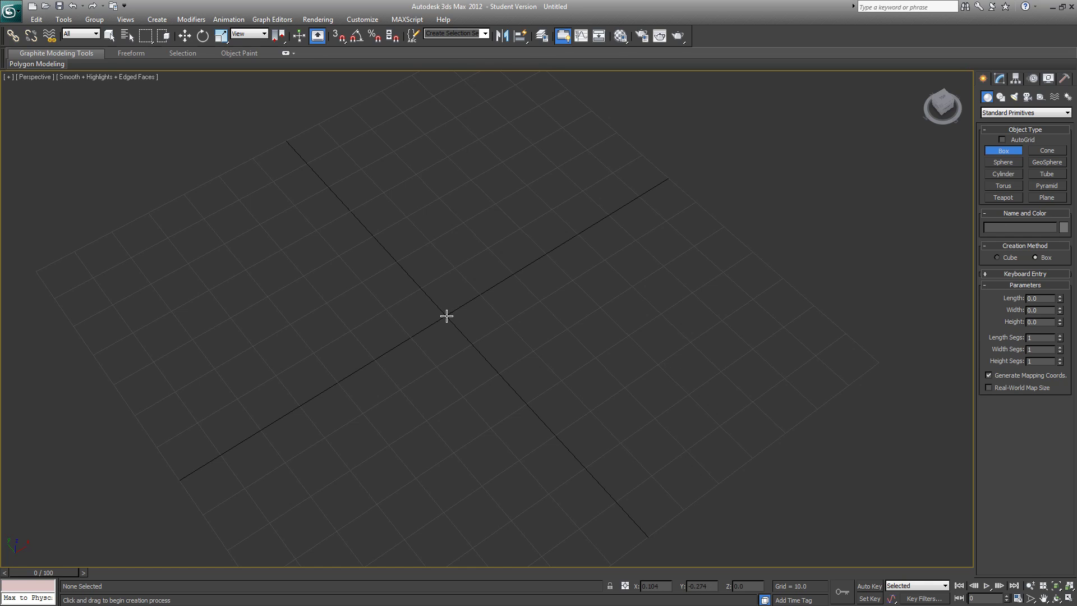
pyautogui.moveTo(457, 234); pyautogui.dragTo(635, 246)
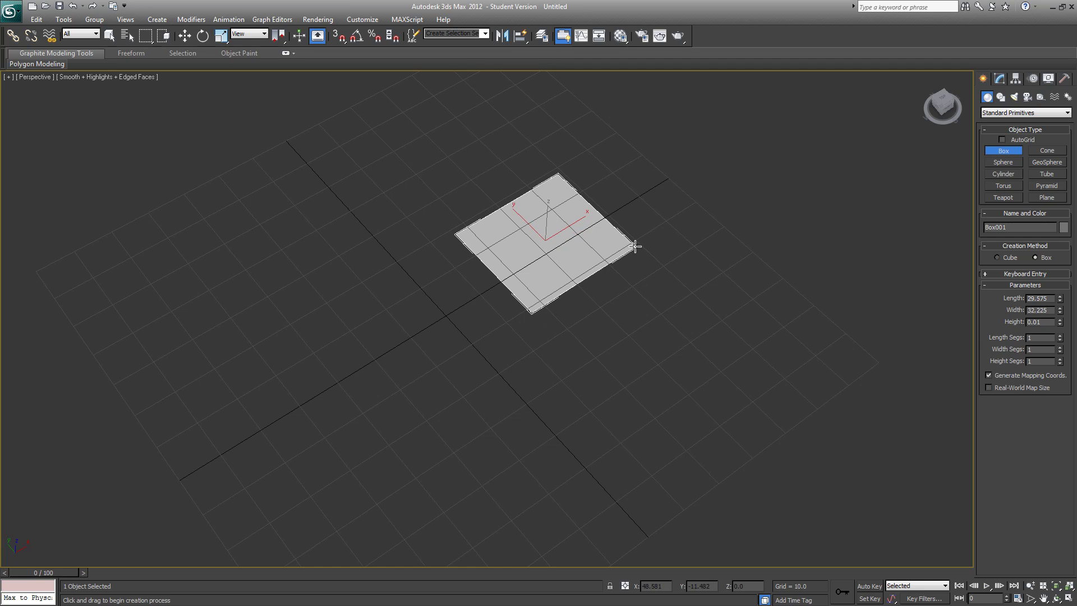
pyautogui.moveTo(635, 247); pyautogui.dragTo(596, 289)
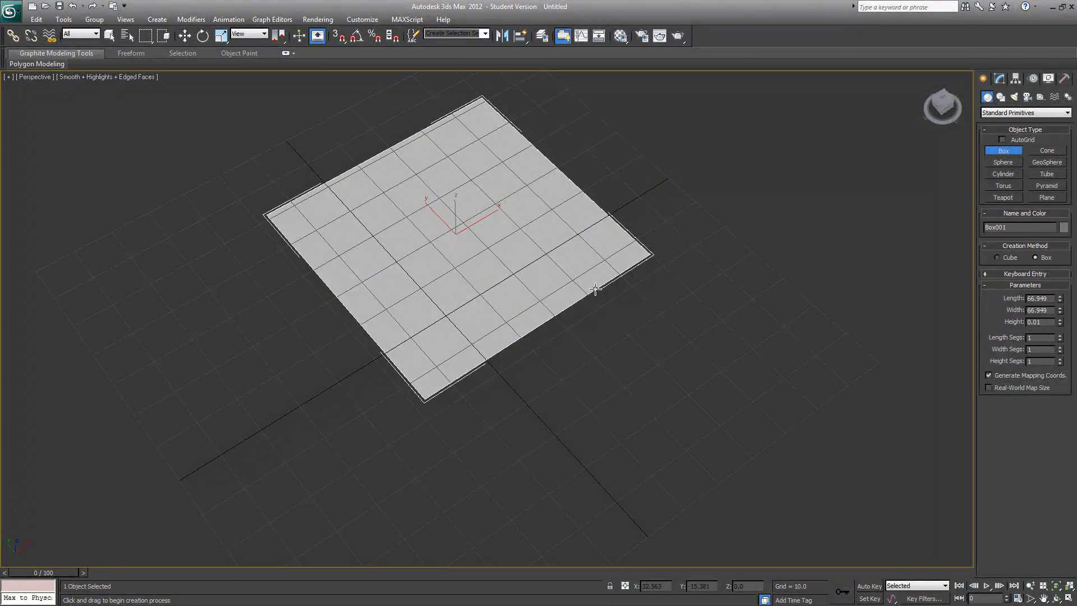
pyautogui.moveTo(595, 289); pyautogui.dragTo(595, 289)
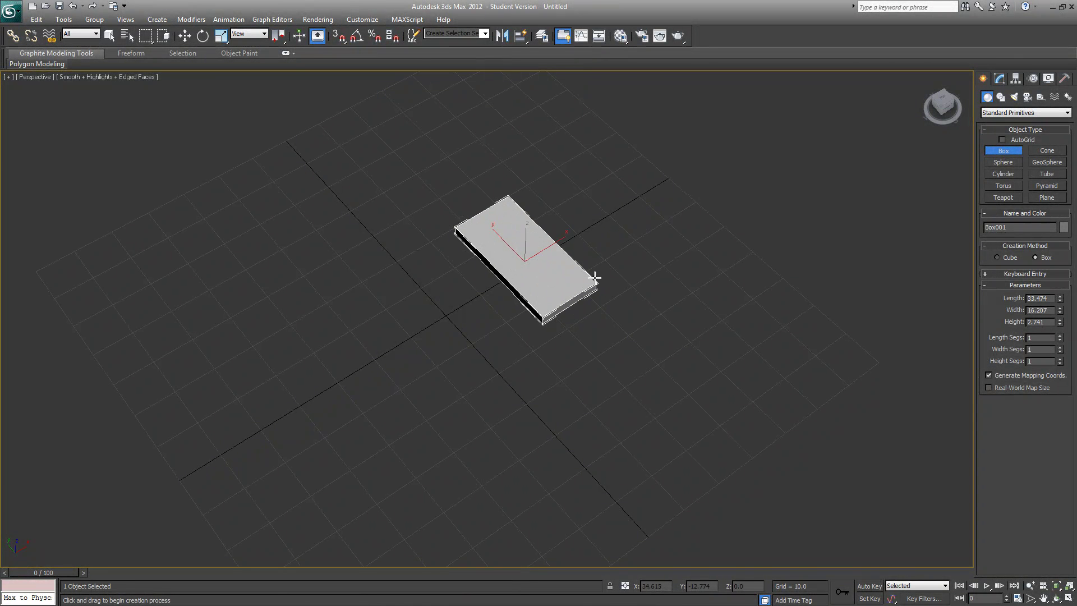
pyautogui.rightClick(555, 280)
# Draw a box outward from its centre, about 106.7 long and 122.6 wide, and raise its height to about 42.2
pyautogui.keyDown('ctrl'); pyautogui.moveTo(482, 221); pyautogui.dragTo(601, 128); pyautogui.keyUp('ctrl')
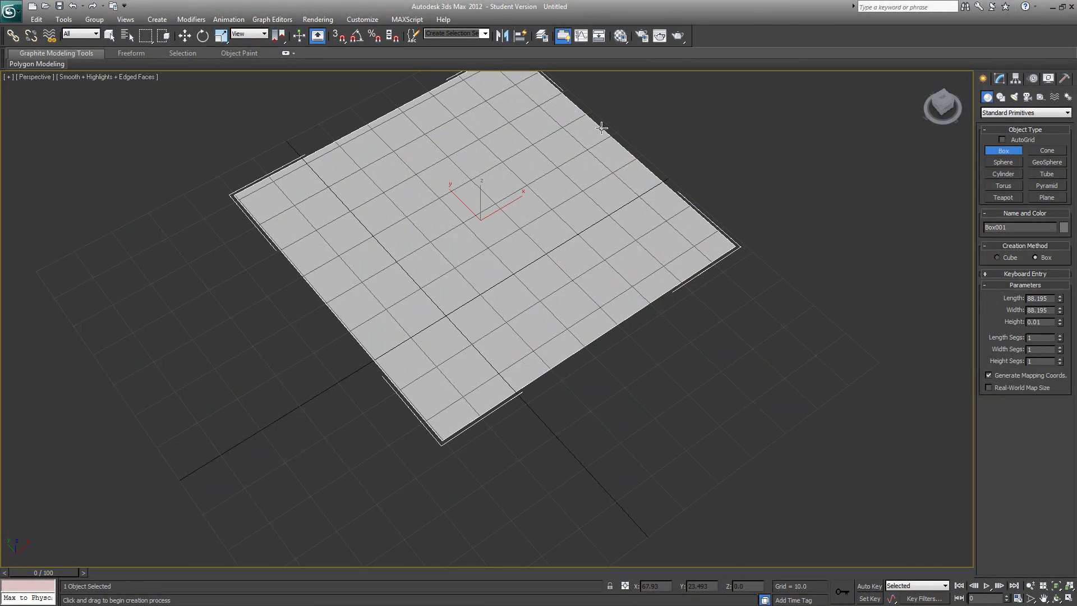
pyautogui.keyDown('ctrl'); pyautogui.moveTo(601, 128); pyautogui.dragTo(601, 128); pyautogui.keyUp('ctrl')
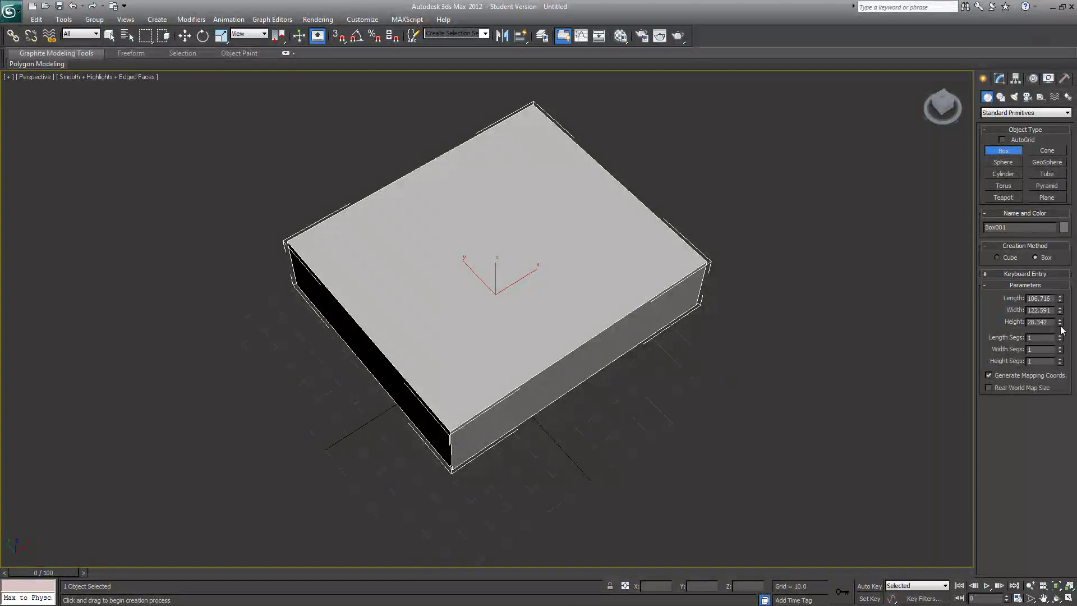
pyautogui.moveTo(1060, 324); pyautogui.dragTo(1059, 295)
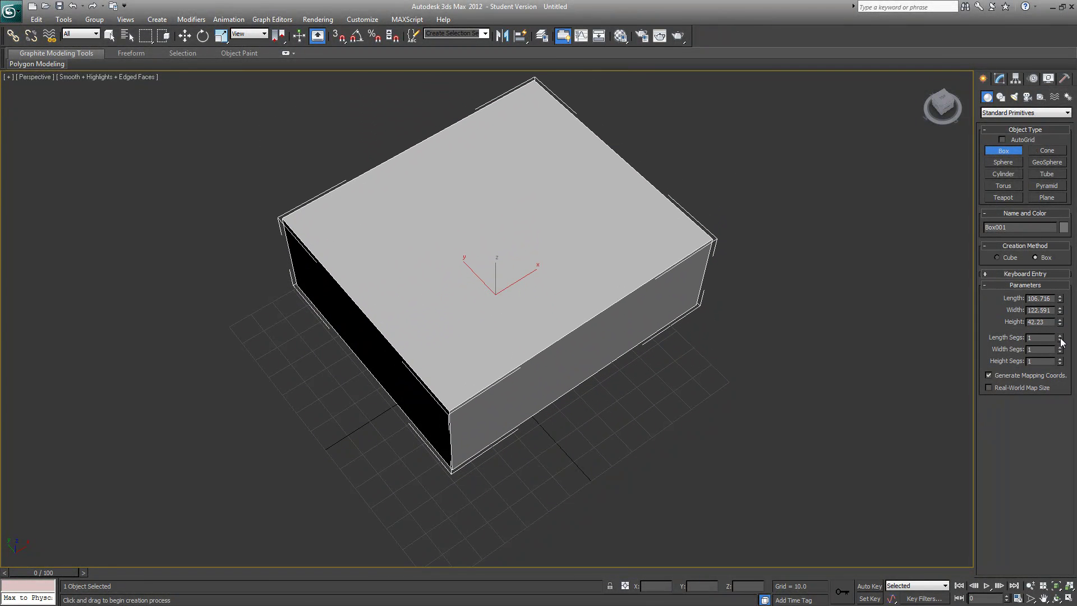
# Leave box creation for the Move tool and modify the box to a length of about 93.9 and a width of about 96.8
pyautogui.click(1061, 337)
pyautogui.moveTo(1062, 341)
pyautogui.mouseDown()
pyautogui.moveTo(1061, 317)
pyautogui.moveTo(1063, 347)
pyautogui.mouseUp()
pyautogui.click(762, 179)
pyautogui.click(185, 36)
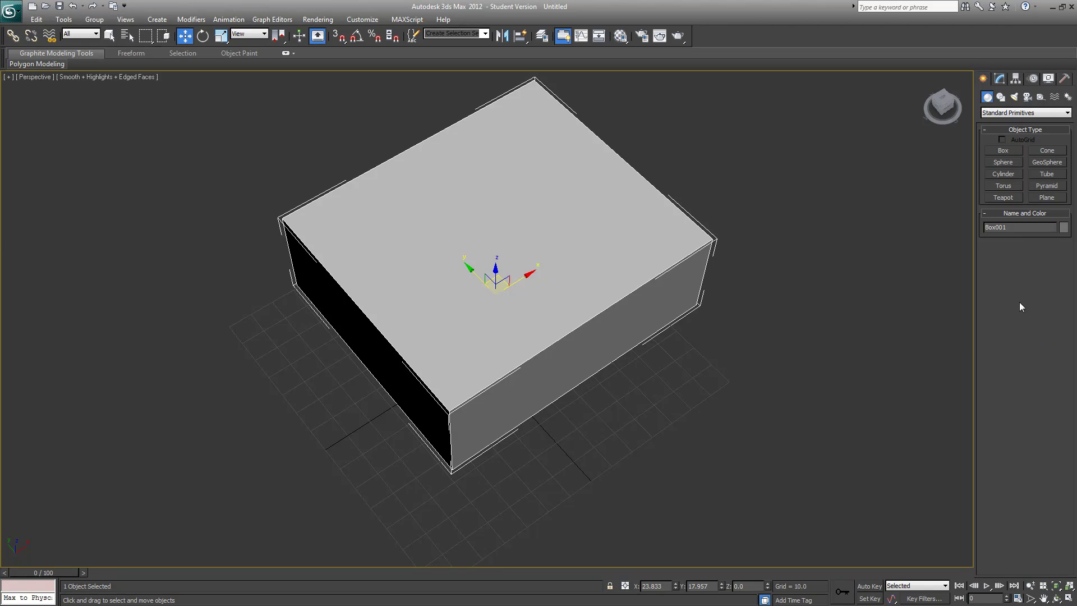
pyautogui.click(1000, 80)
pyautogui.moveTo(1059, 298); pyautogui.dragTo(1062, 318)
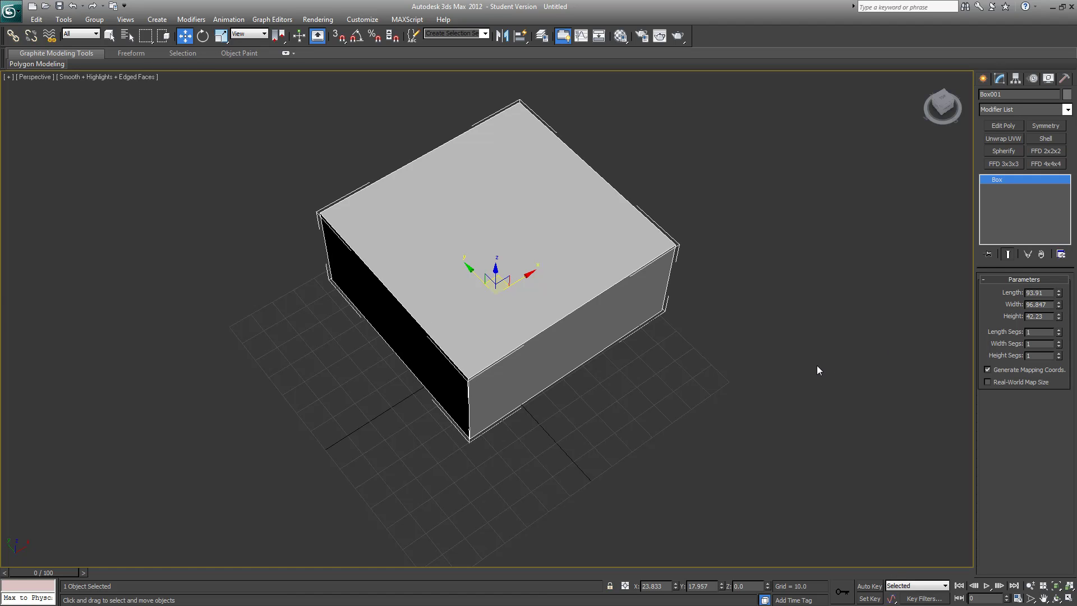
# Examine the box from the front, side, top, bottom edge and corner with the ViewCube, ending in the top view
pyautogui.click(947, 114)
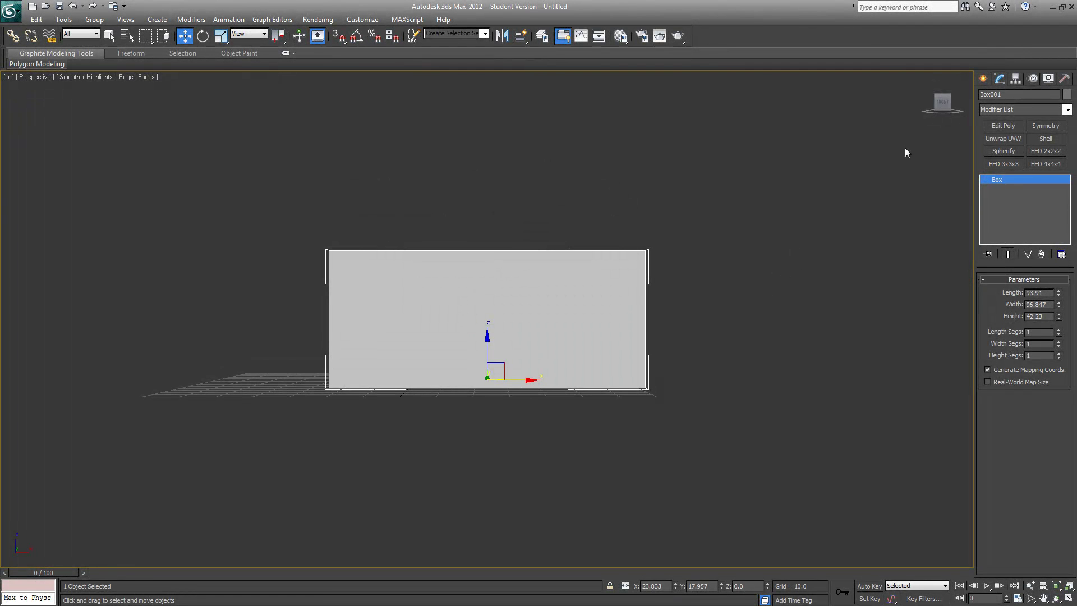
pyautogui.click(931, 101)
pyautogui.click(934, 105)
pyautogui.click(936, 105)
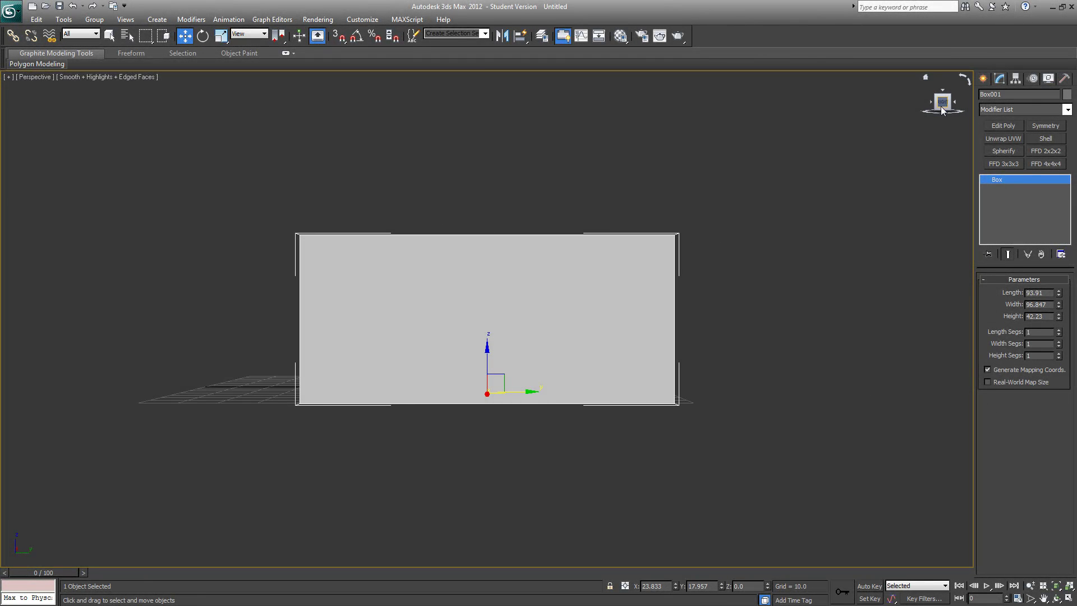
pyautogui.click(943, 109)
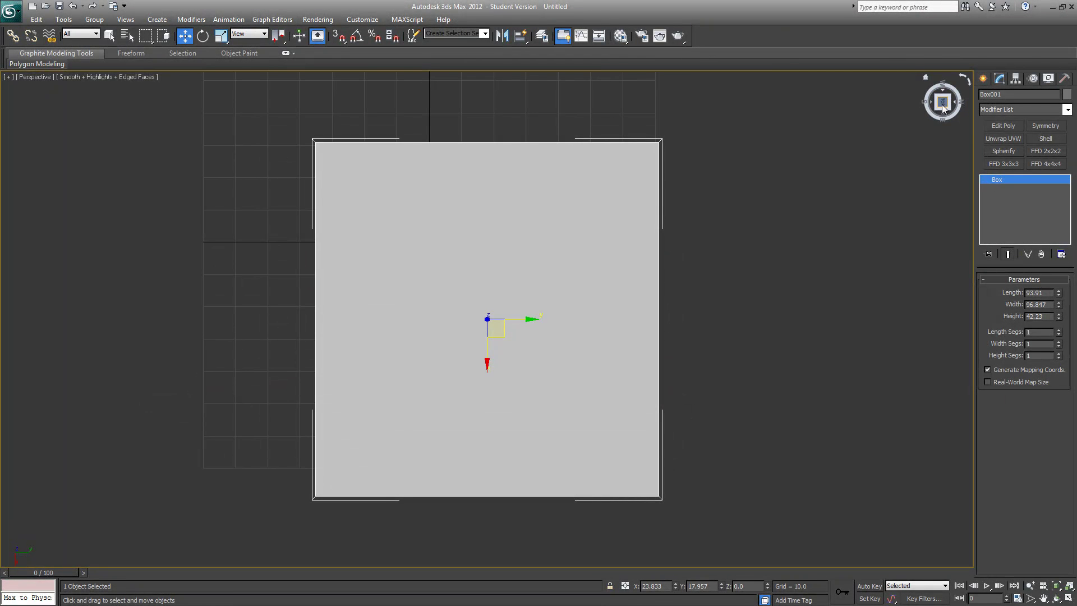
pyautogui.click(942, 112)
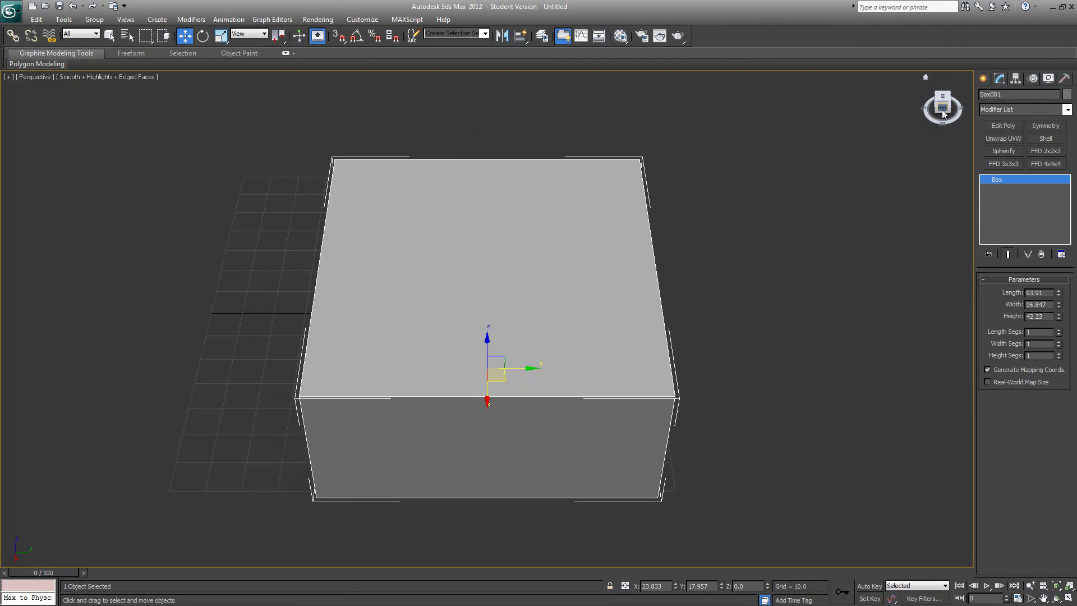
pyautogui.click(935, 96)
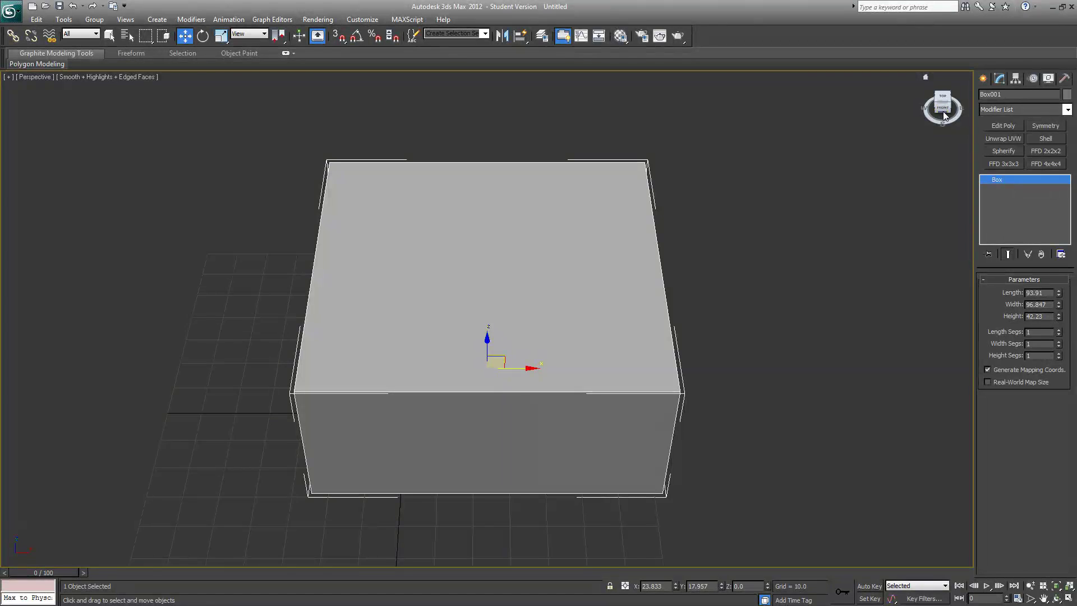
pyautogui.click(944, 115)
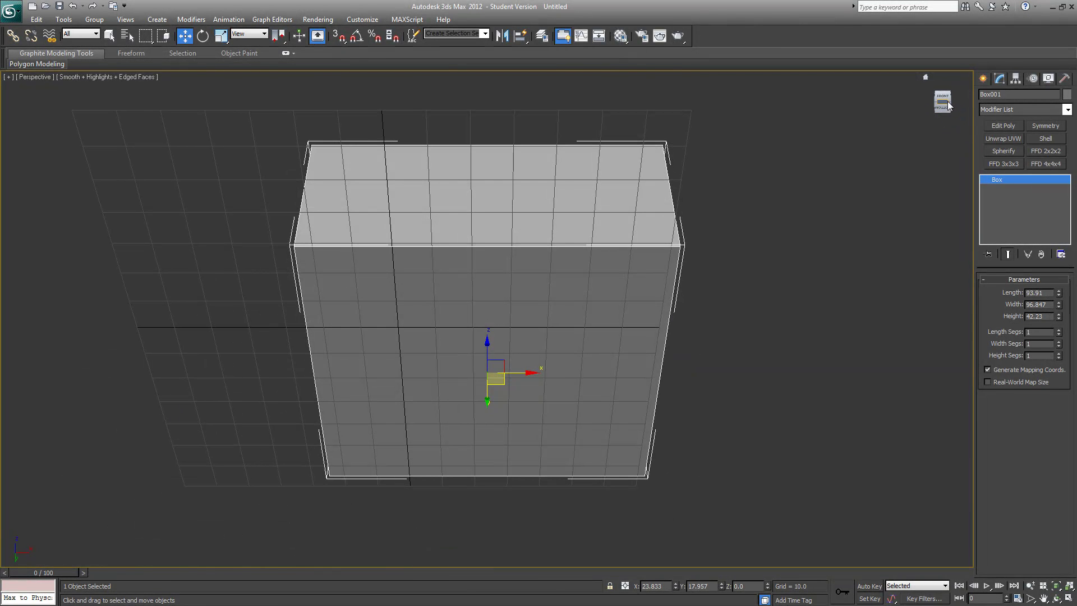
pyautogui.click(943, 113)
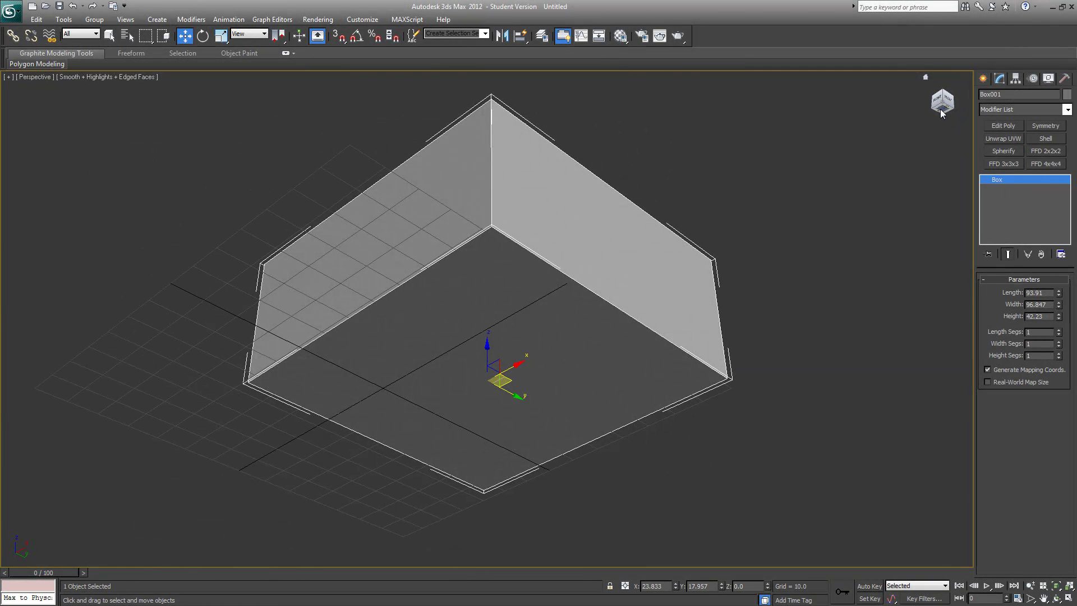
pyautogui.click(946, 90)
pyautogui.click(948, 101)
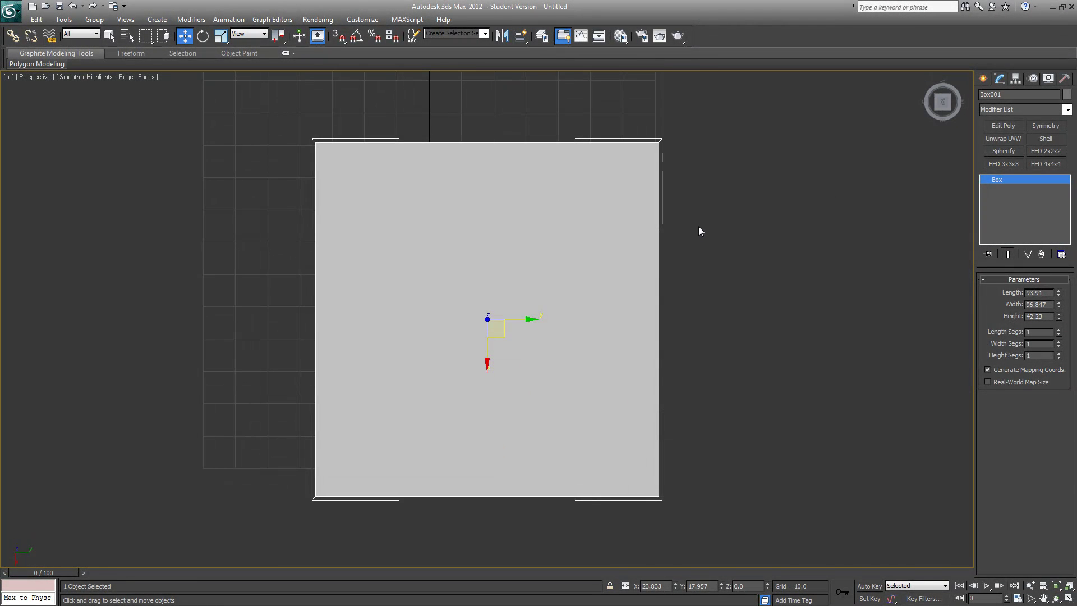
# Switch the top view from perspective to orthographic and examine the box against the grid
pyautogui.moveTo(379, 227); pyautogui.dragTo(401, 269, button='middle')
pyautogui.moveTo(464, 305); pyautogui.dragTo(430, 341, button='middle')
pyautogui.moveTo(616, 438); pyautogui.dragTo(707, 476, button='middle')
pyautogui.moveTo(759, 308); pyautogui.dragTo(795, 390, button='middle')
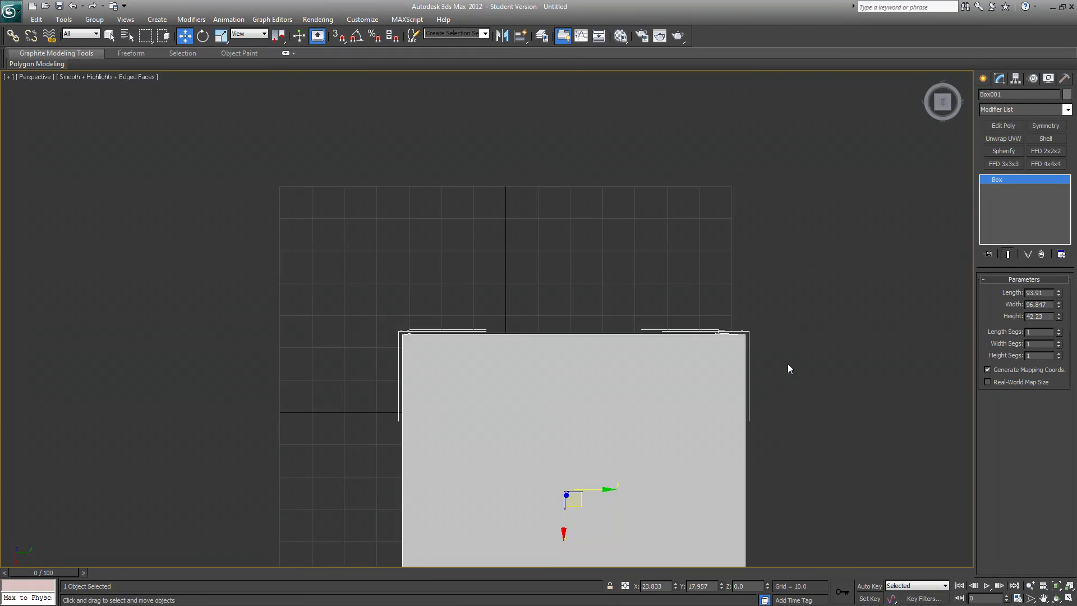
pyautogui.press('u')
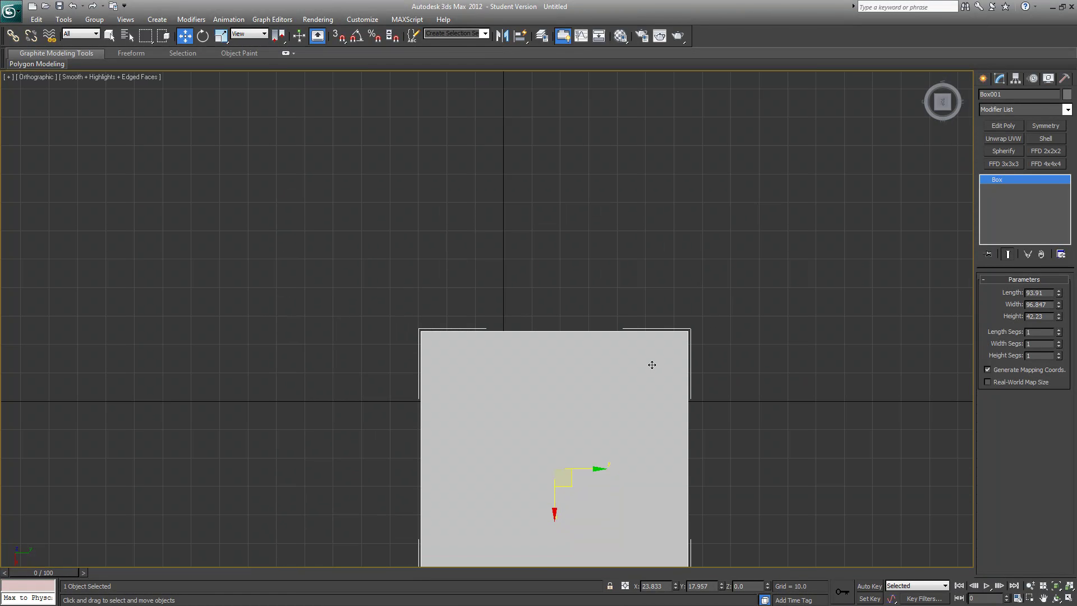
pyautogui.scroll(-4, 562, 348)
pyautogui.scroll(1, 582, 339)
pyautogui.scroll(2, 569, 364)
pyautogui.moveTo(569, 364); pyautogui.dragTo(570, 157, button='middle')
pyautogui.moveTo(594, 312); pyautogui.dragTo(570, 381, button='middle')
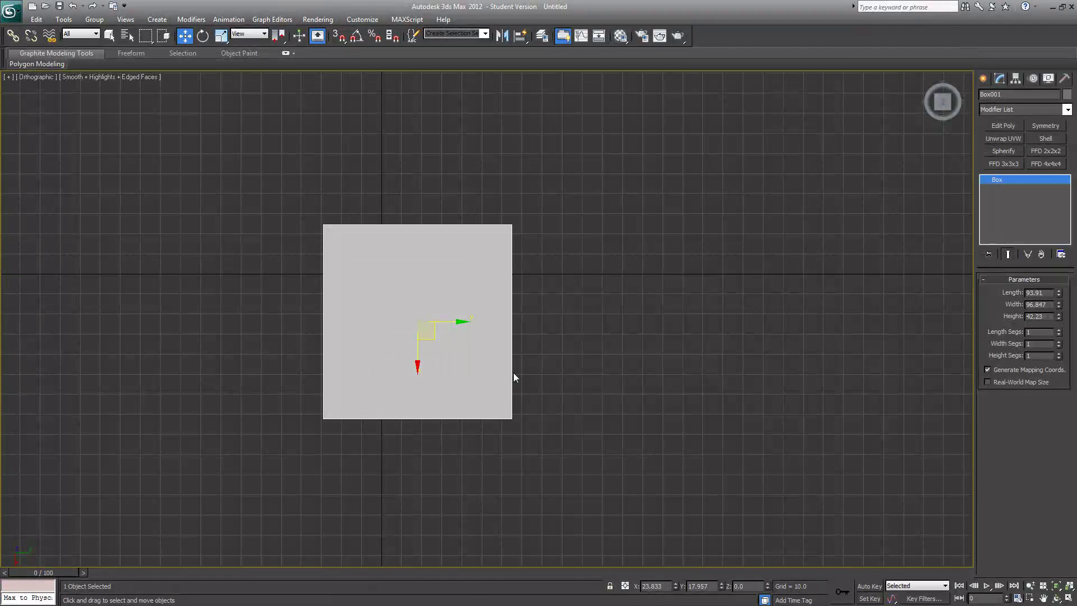
pyautogui.moveTo(409, 368); pyautogui.dragTo(475, 298, button='middle')
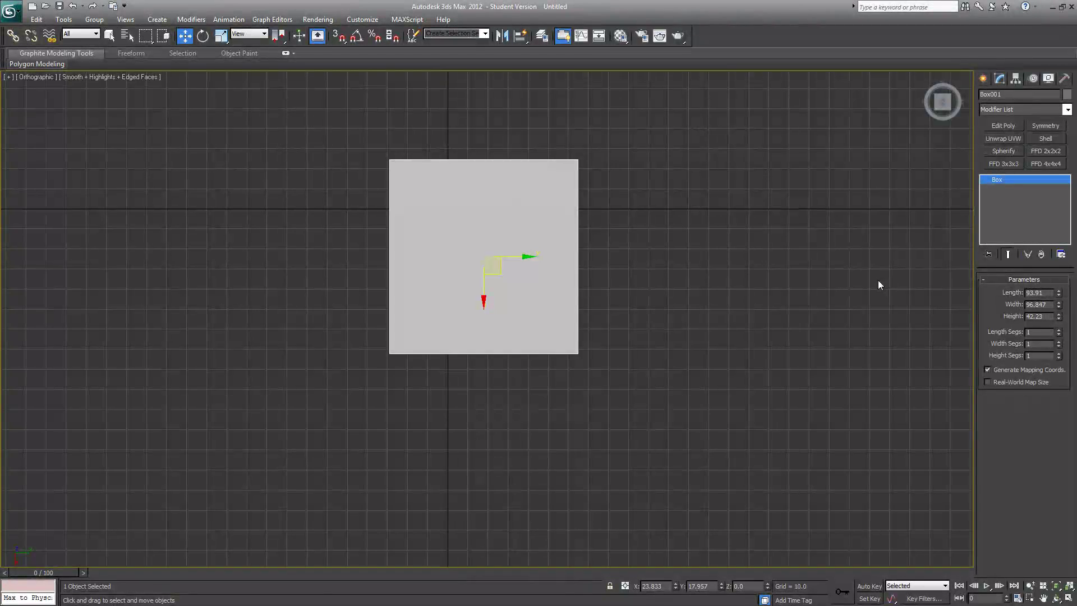
# Compare the box from above in perspective, and return to the orthographic projection
pyautogui.press('p')
pyautogui.moveTo(674, 212); pyautogui.dragTo(661, 328, button='middle')
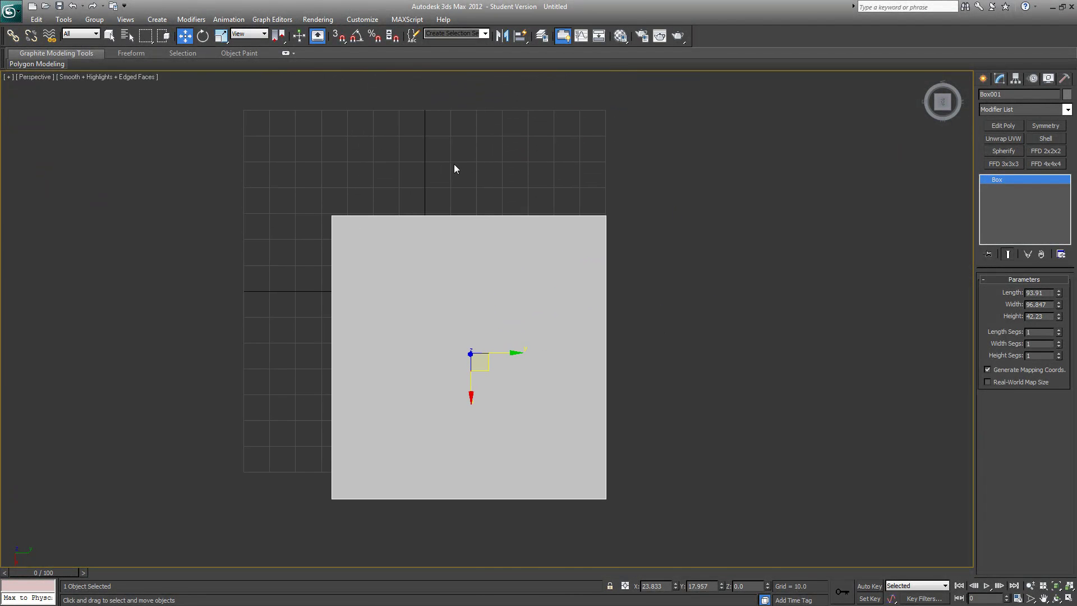
pyautogui.moveTo(404, 303); pyautogui.dragTo(422, 255, button='middle')
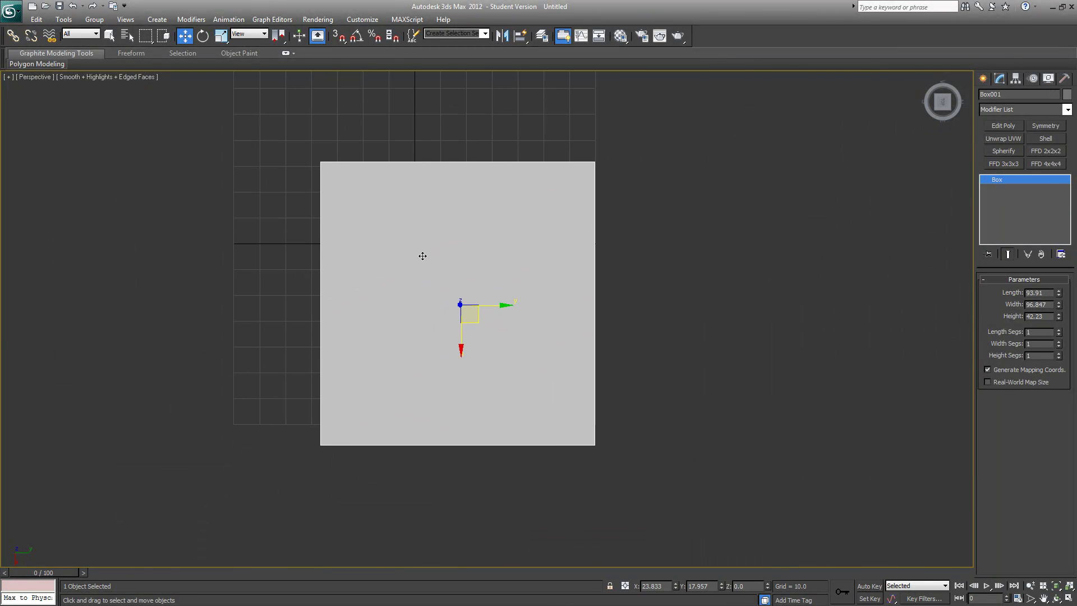
pyautogui.press('u')
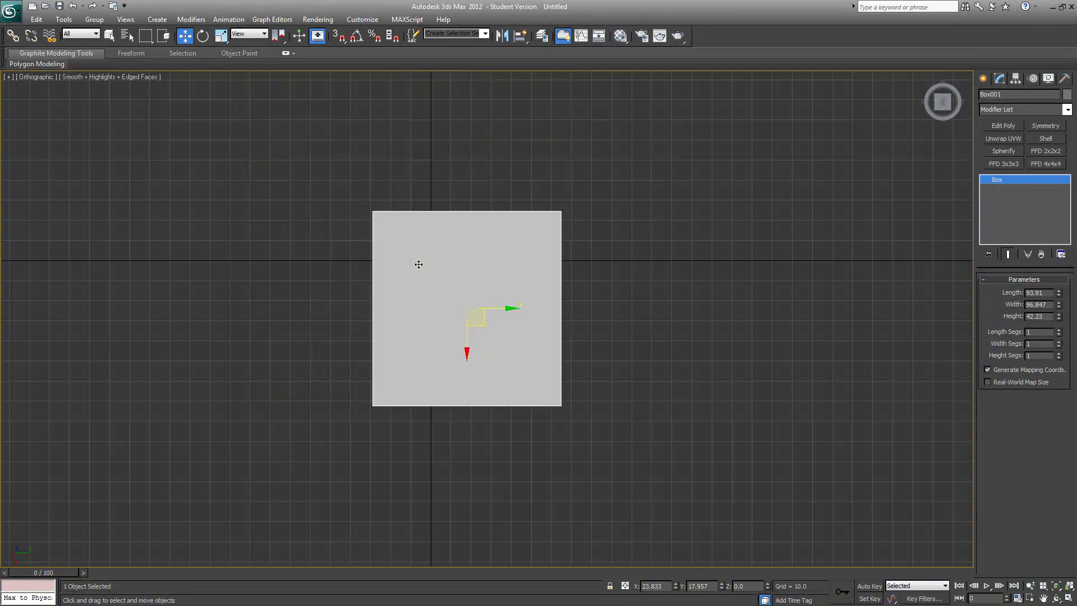
pyautogui.moveTo(433, 281); pyautogui.dragTo(445, 353, button='middle')
pyautogui.scroll(3, 446, 350)
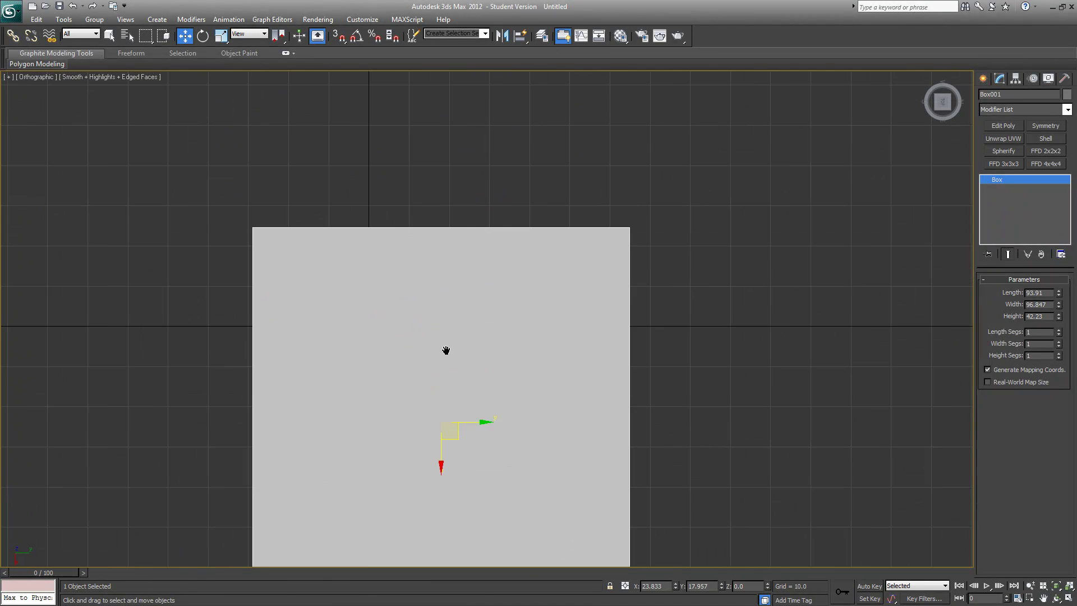
pyautogui.scroll(-3, 446, 351)
pyautogui.scroll(1, 452, 388)
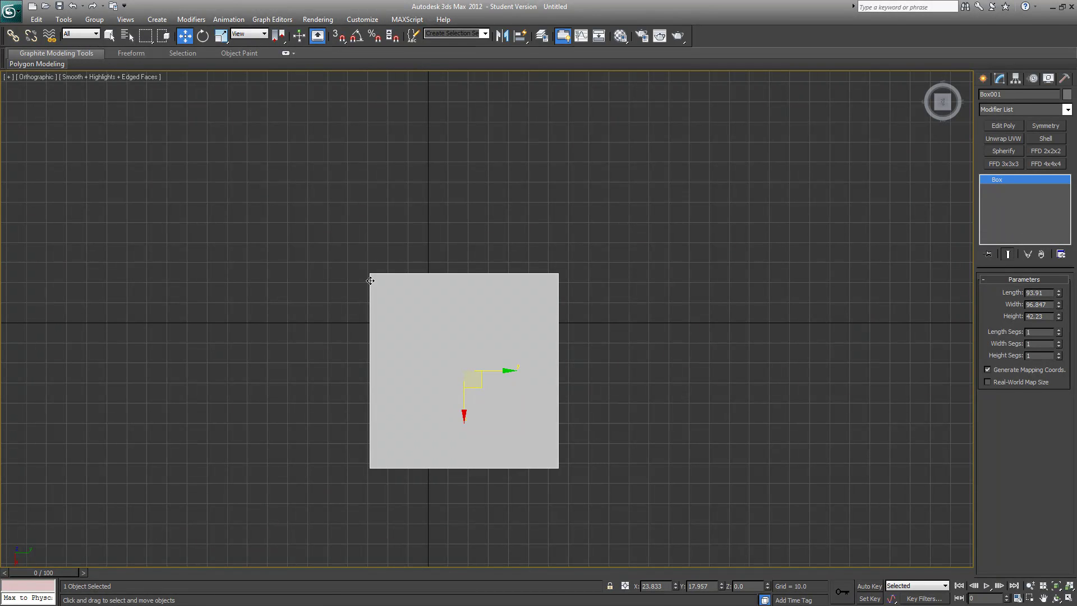
# Create a second box beside the first in the top view, about 97.5 long, 88.3 wide and 46.1 high
pyautogui.moveTo(641, 296); pyautogui.dragTo(440, 402, button='middle')
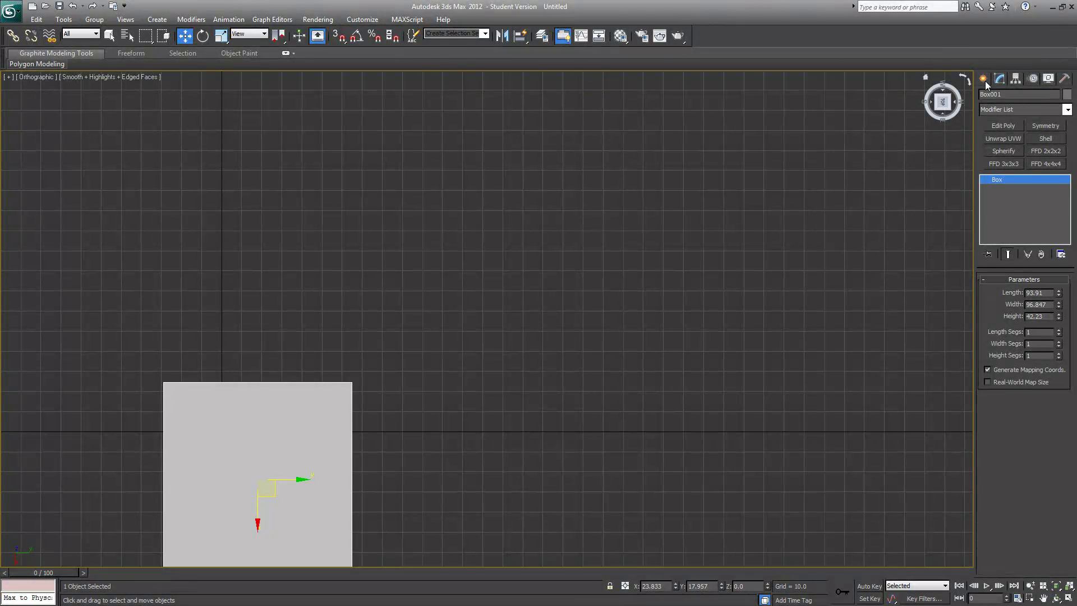
pyautogui.click(984, 80)
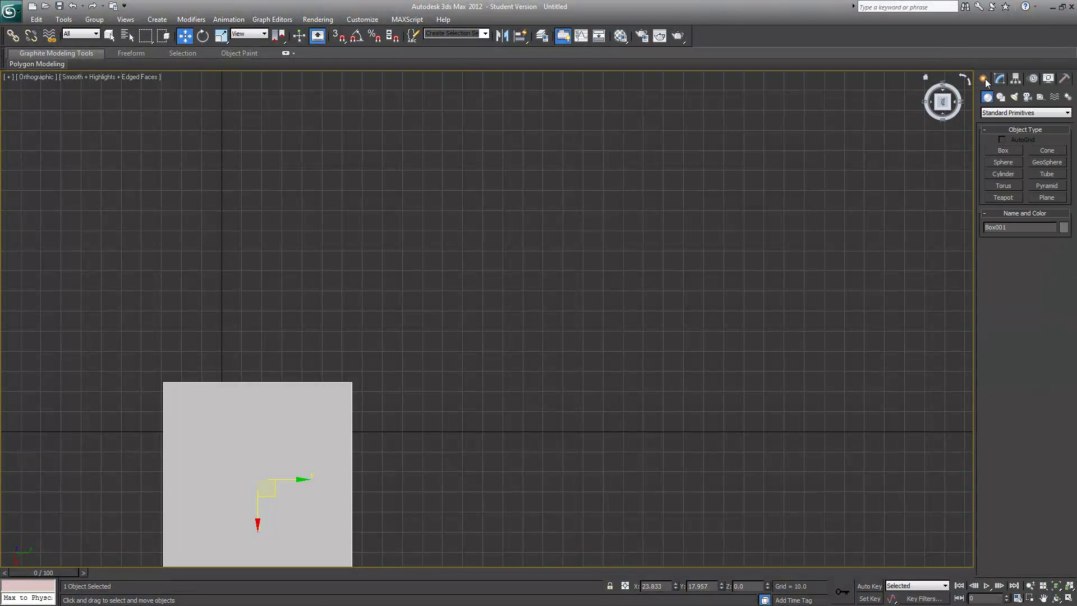
pyautogui.click(1002, 151)
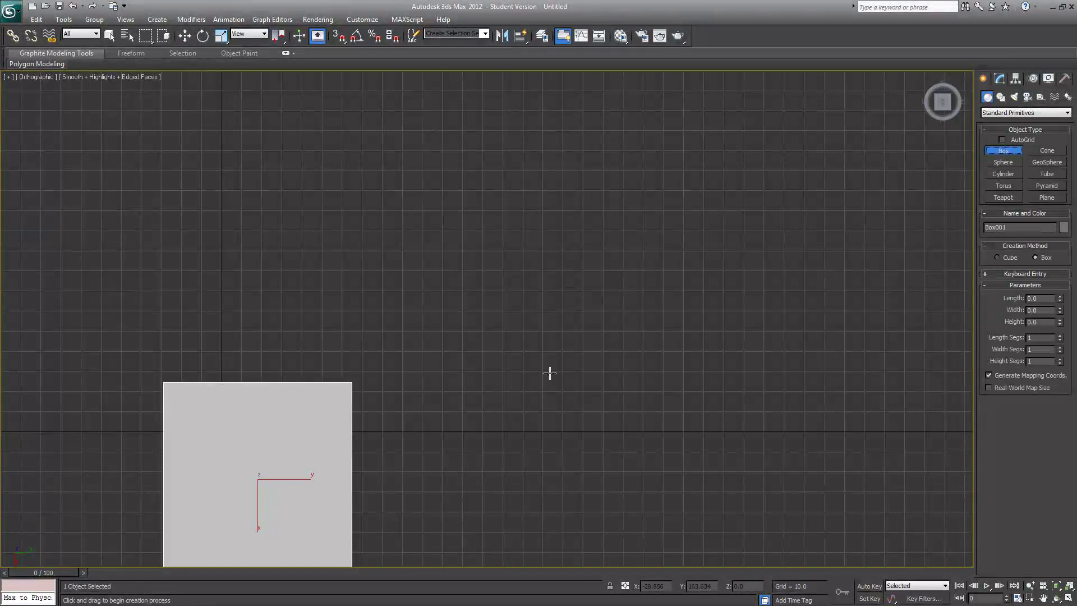
pyautogui.moveTo(442, 426); pyautogui.dragTo(638, 248)
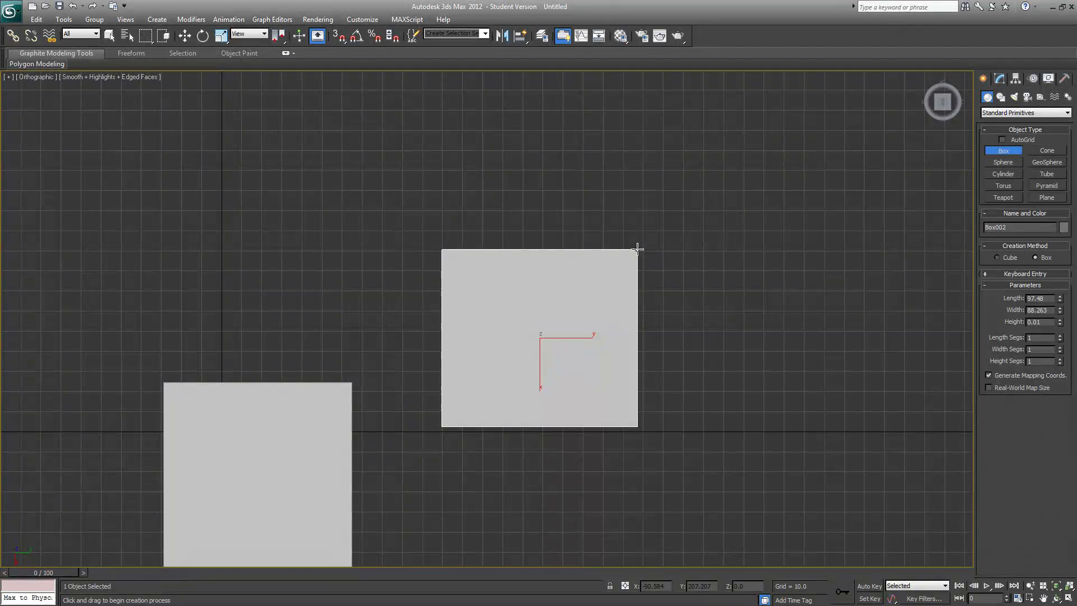
pyautogui.click(642, 157)
pyautogui.keyDown('alt'); pyautogui.moveTo(458, 246); pyautogui.dragTo(520, 197, button='middle'); pyautogui.keyUp('alt')
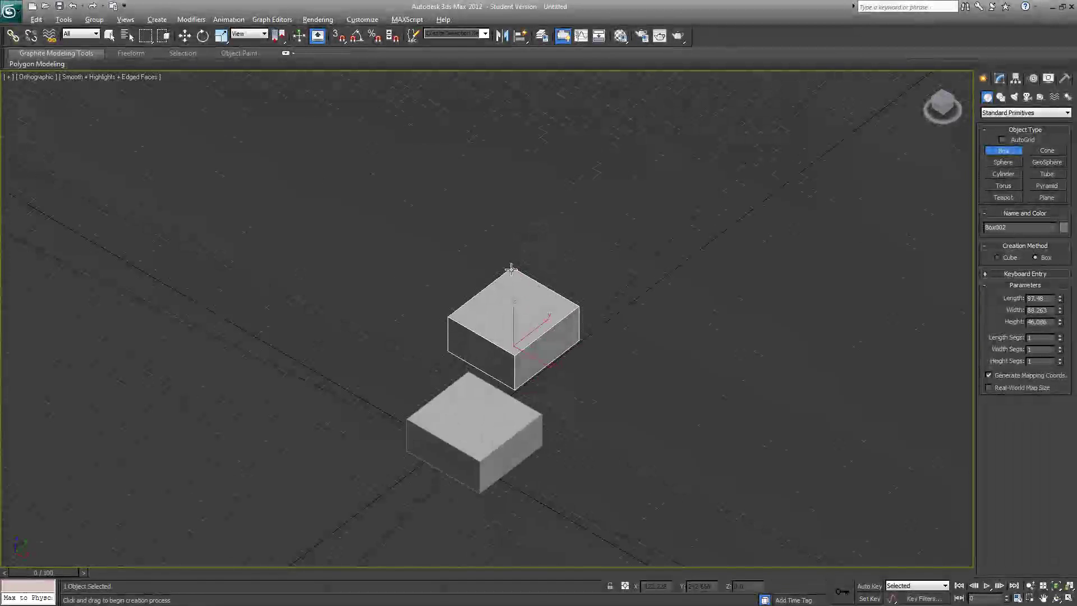
pyautogui.keyDown('alt'); pyautogui.moveTo(511, 269); pyautogui.dragTo(555, 373, button='middle'); pyautogui.keyUp('alt')
# Draw a third box beside the others from the front view, about 79.8 long, 118.2 wide and 59.1 high
pyautogui.keyDown('alt'); pyautogui.moveTo(472, 391); pyautogui.dragTo(853, 176, button='middle'); pyautogui.keyUp('alt')
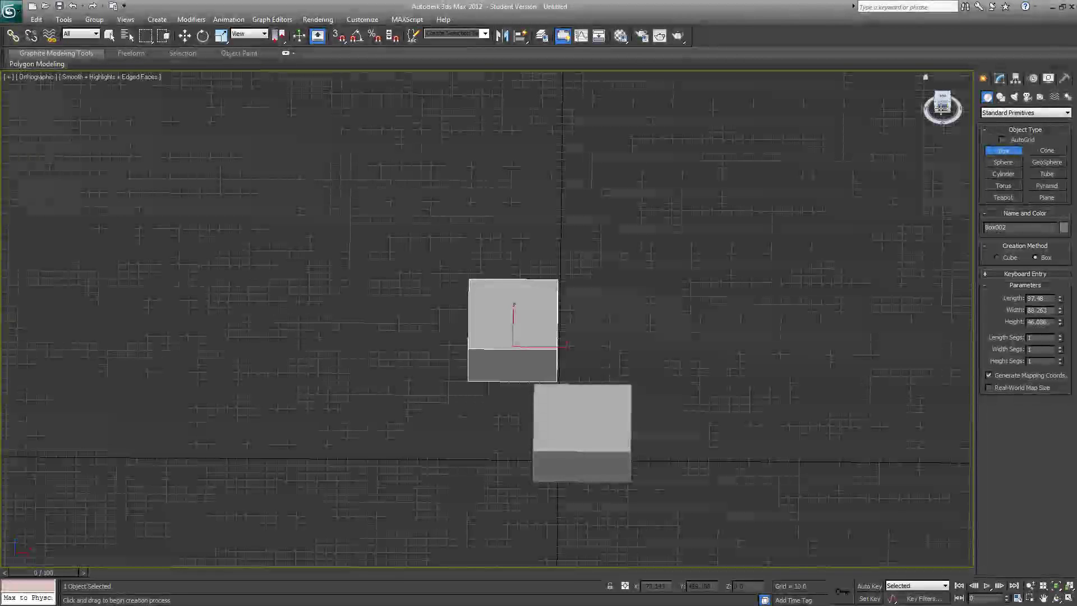
pyautogui.click(943, 110)
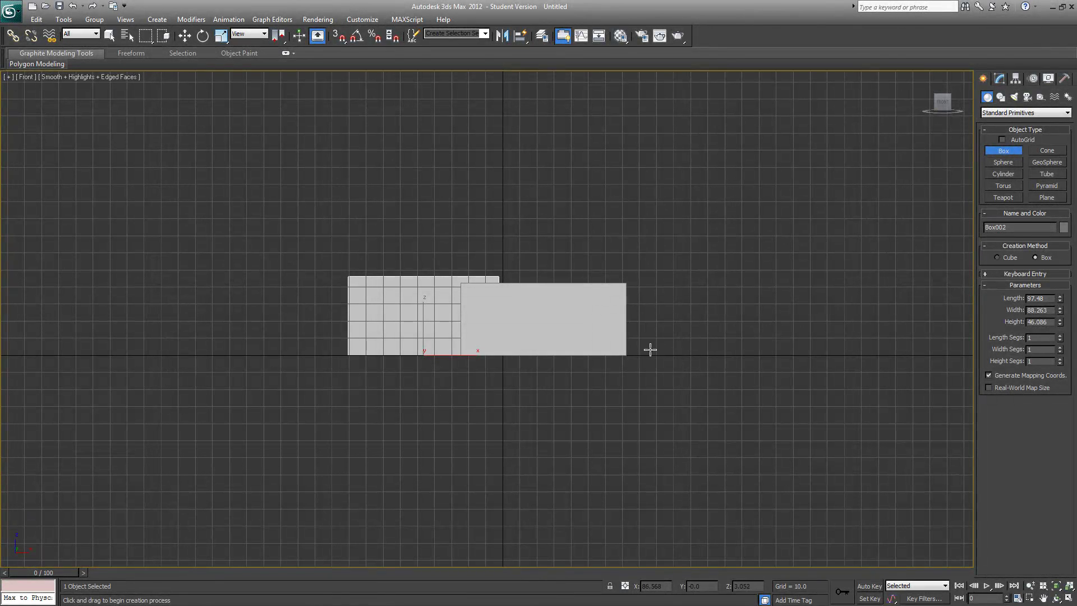
pyautogui.moveTo(650, 353); pyautogui.dragTo(853, 221)
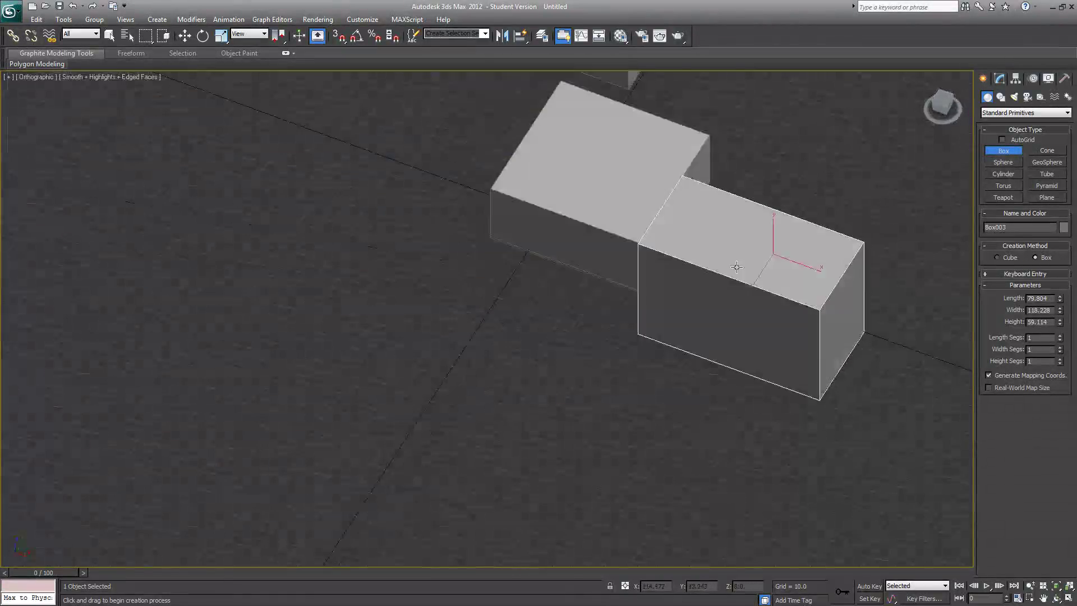
pyautogui.keyDown('alt'); pyautogui.moveTo(645, 236); pyautogui.dragTo(774, 415, button='middle'); pyautogui.keyUp('alt')
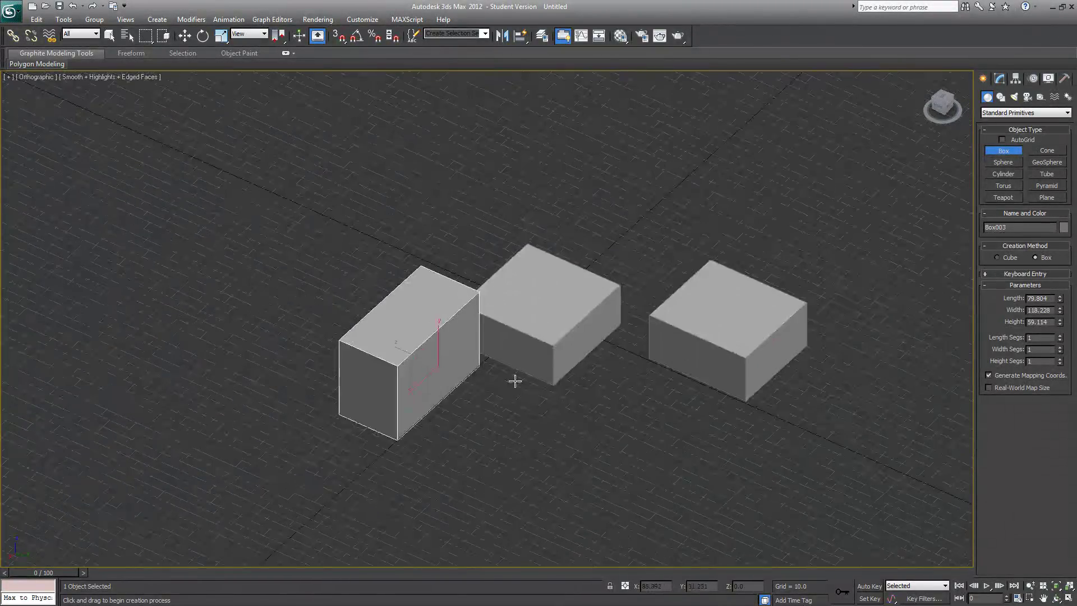
# Reduce the third box's length and width, and leave box creation for the Move tool
pyautogui.moveTo(527, 441); pyautogui.dragTo(372, 423, button='middle')
pyautogui.scroll(-3, 382, 412)
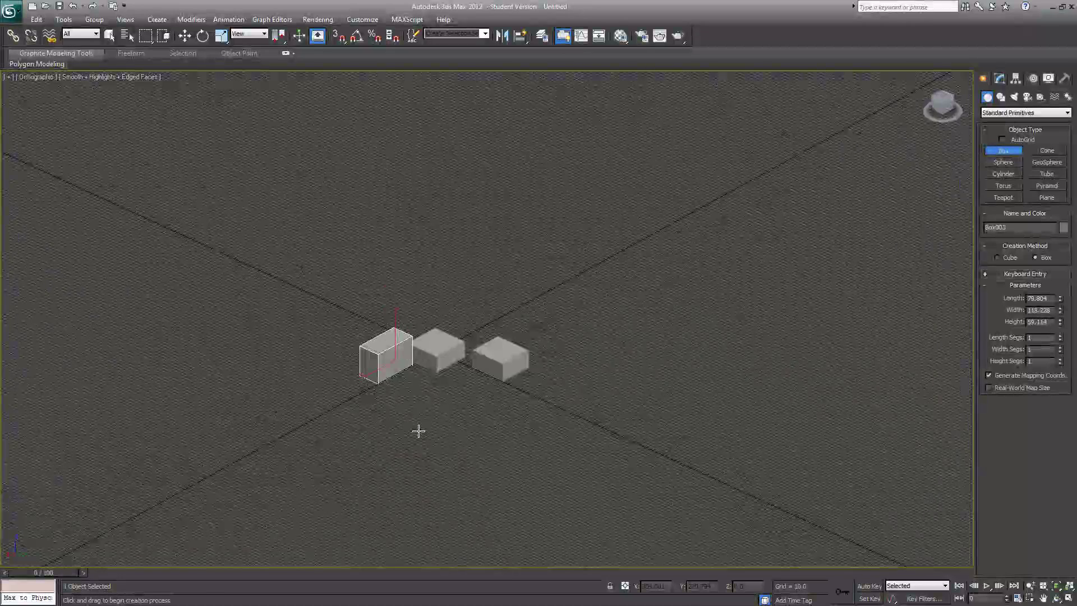
pyautogui.scroll(6, 457, 418)
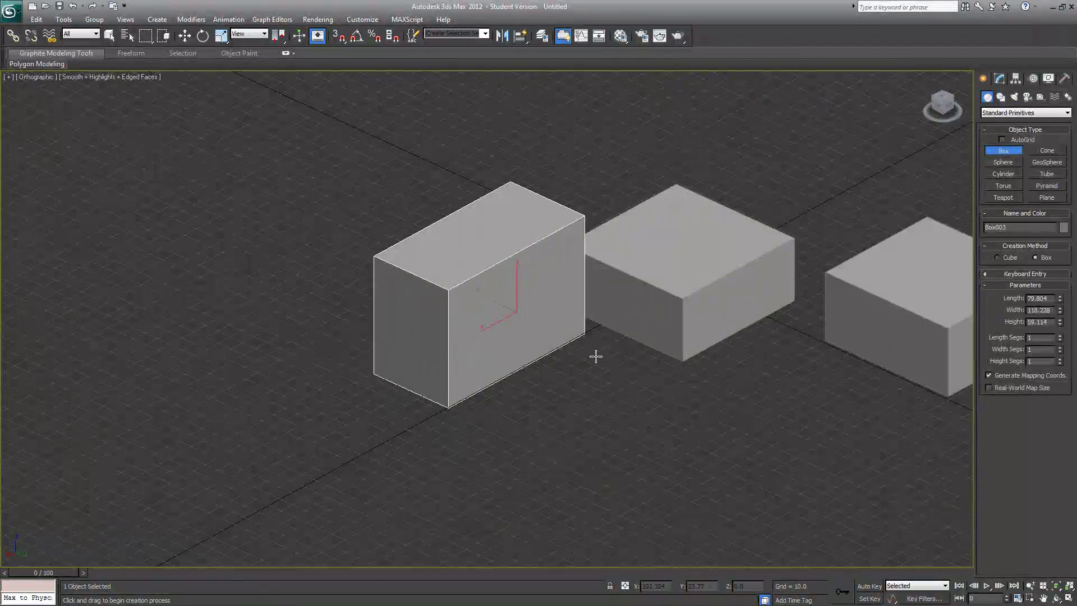
pyautogui.moveTo(593, 356); pyautogui.dragTo(349, 384, button='middle')
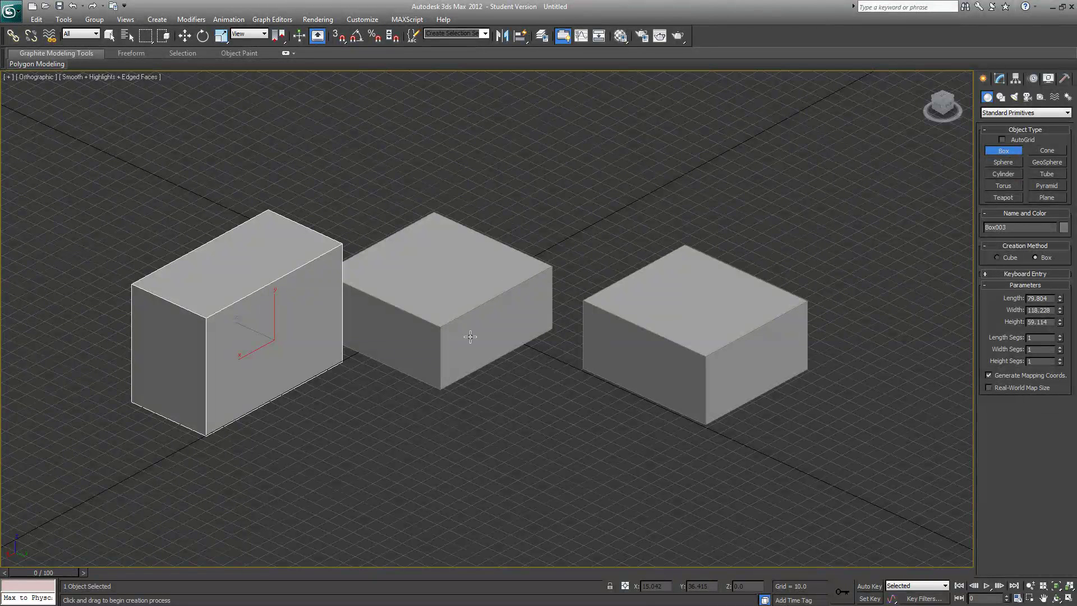
pyautogui.moveTo(1060, 312); pyautogui.dragTo(1062, 302)
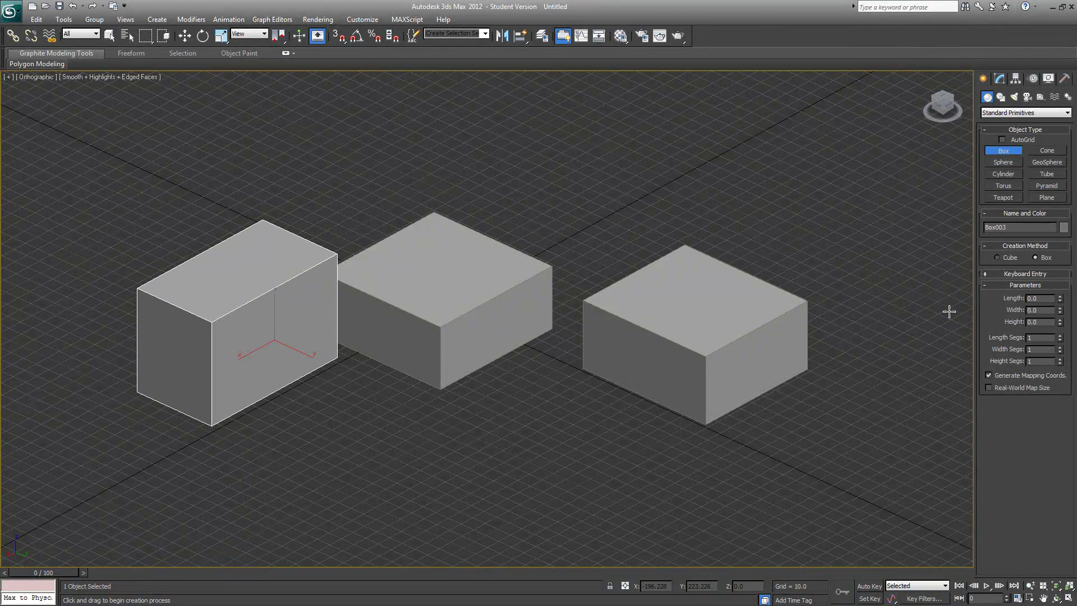
pyautogui.click(186, 37)
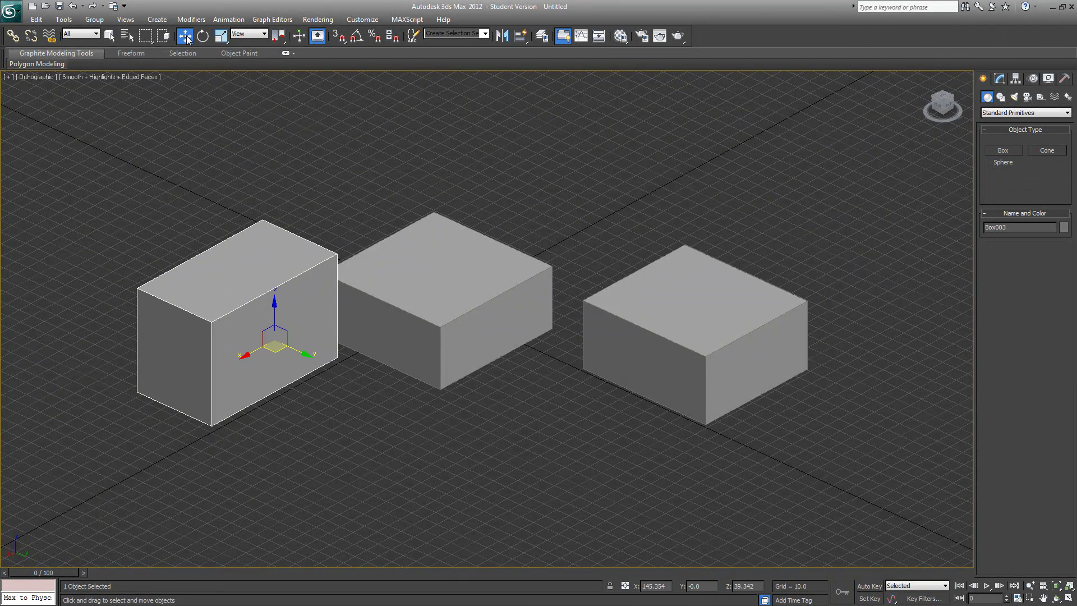
# Modify the second box to a width of about 74.1, a height of about 48.9, 5 length segments and 4 height segments
pyautogui.click(687, 308)
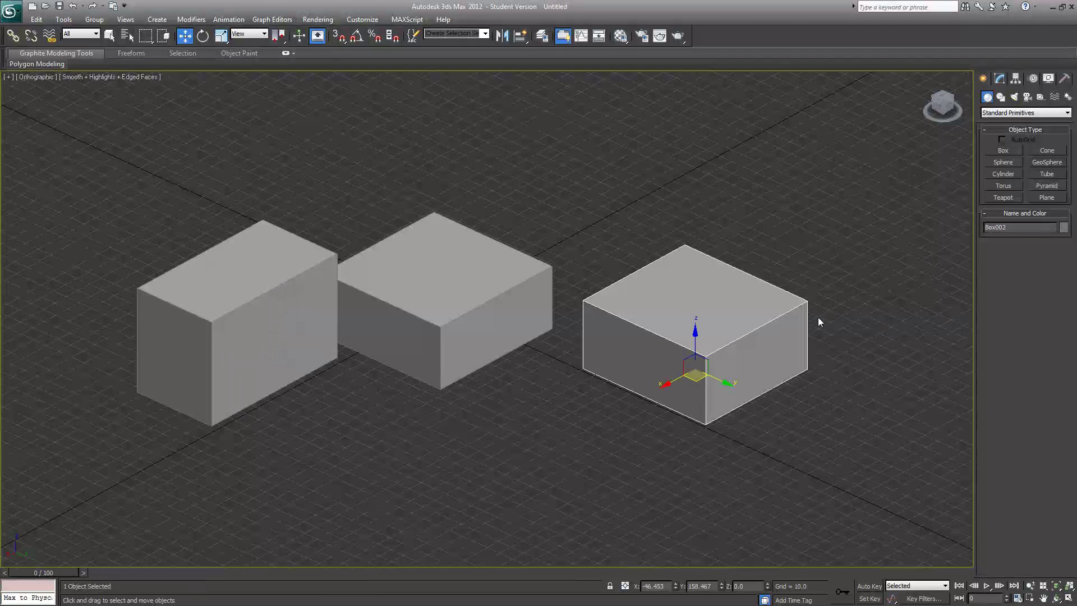
pyautogui.click(1001, 79)
pyautogui.moveTo(1062, 292)
pyautogui.mouseDown()
pyautogui.moveTo(1063, 337)
pyautogui.moveTo(1061, 306)
pyautogui.mouseUp()
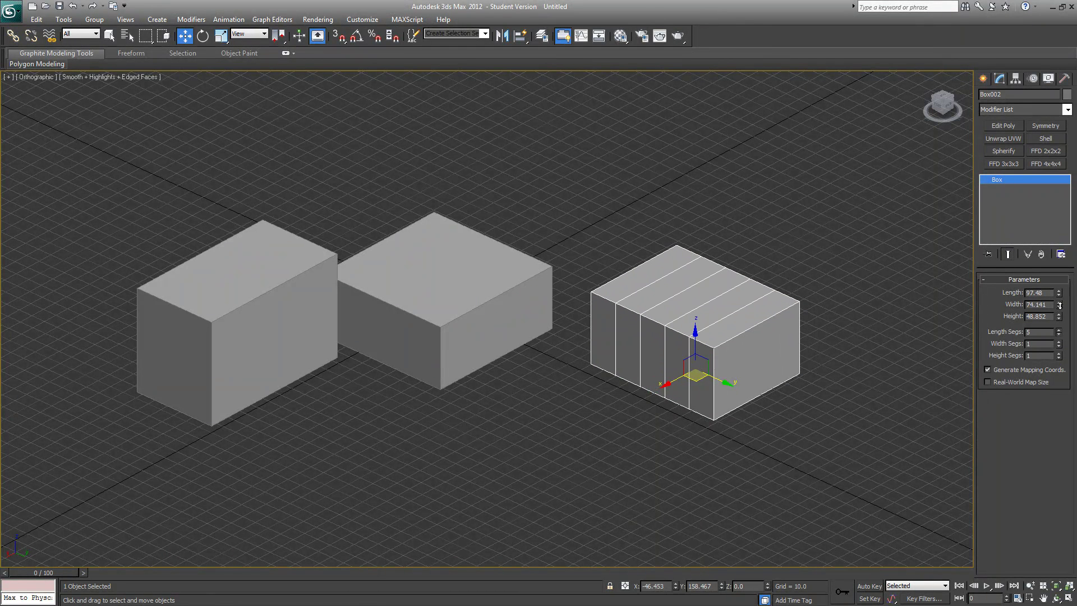
pyautogui.moveTo(1059, 359); pyautogui.dragTo(1058, 344)
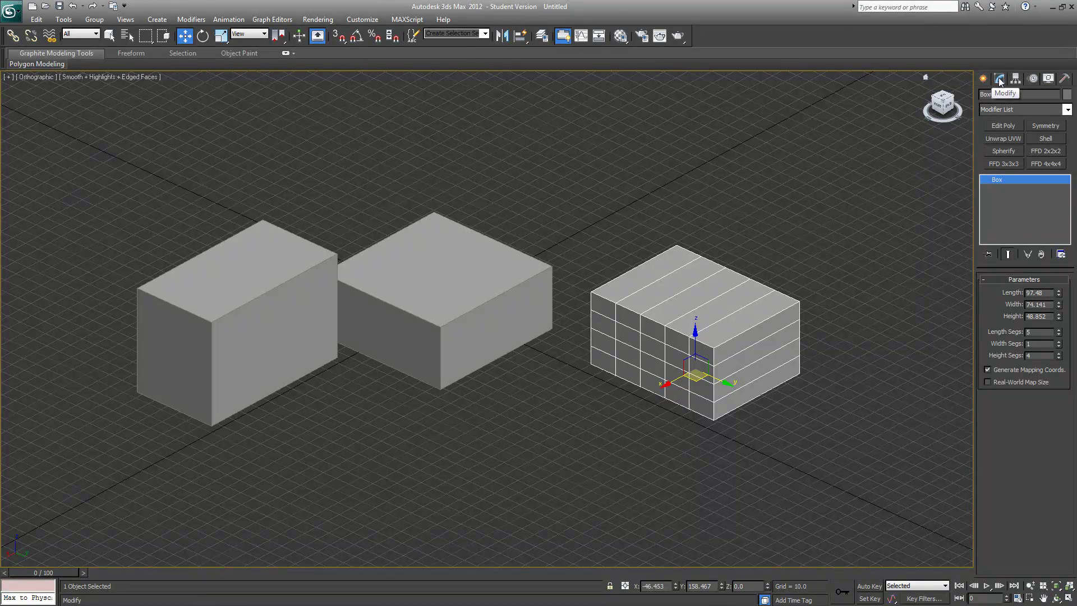
# Convert the segmented box to an Editable Poly and select its nearest top corner vertex in Vertex mode
pyautogui.rightClick(1003, 181)
pyautogui.click(1013, 263)
pyautogui.click(995, 293)
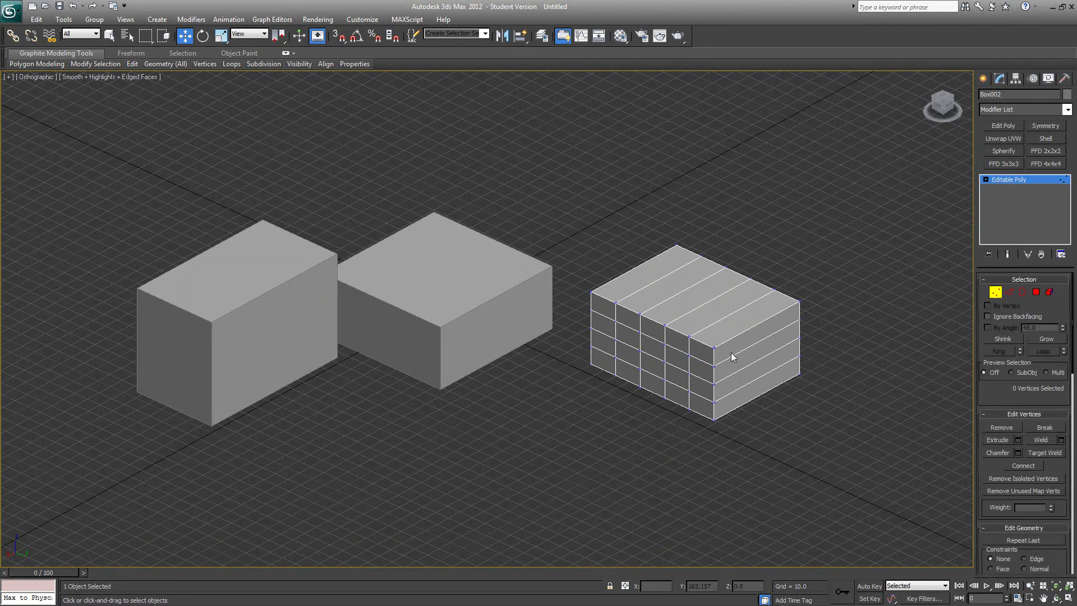
pyautogui.click(714, 349)
pyautogui.moveTo(736, 373); pyautogui.dragTo(376, 298, button='middle')
pyautogui.scroll(5, 662, 369)
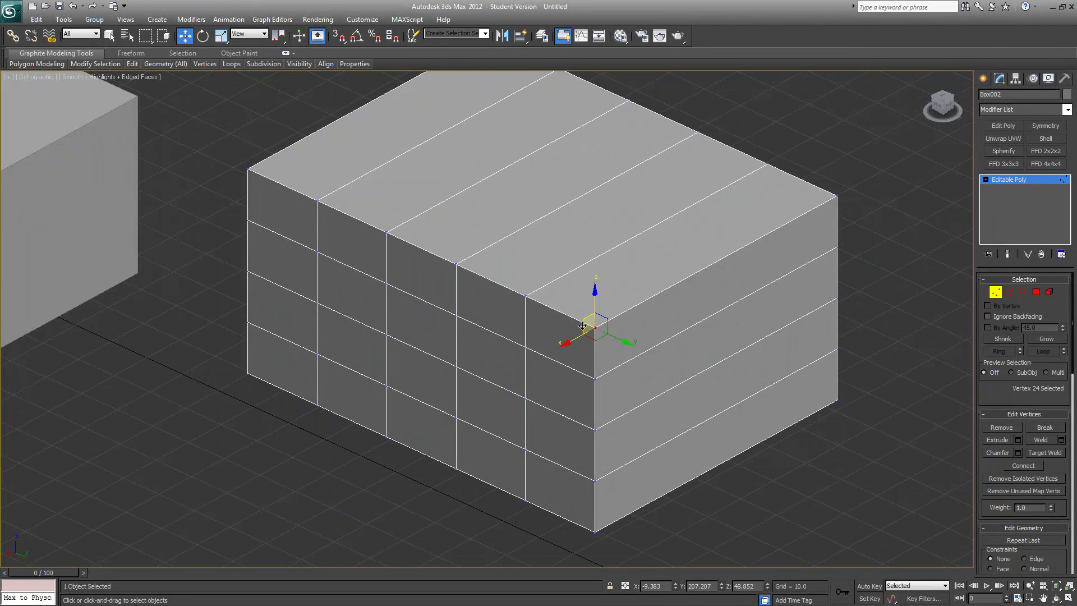
# Try moving two individual vertices in the upper row of the box's gridded side, cancelling each move
pyautogui.click(524, 347)
pyautogui.click(458, 317)
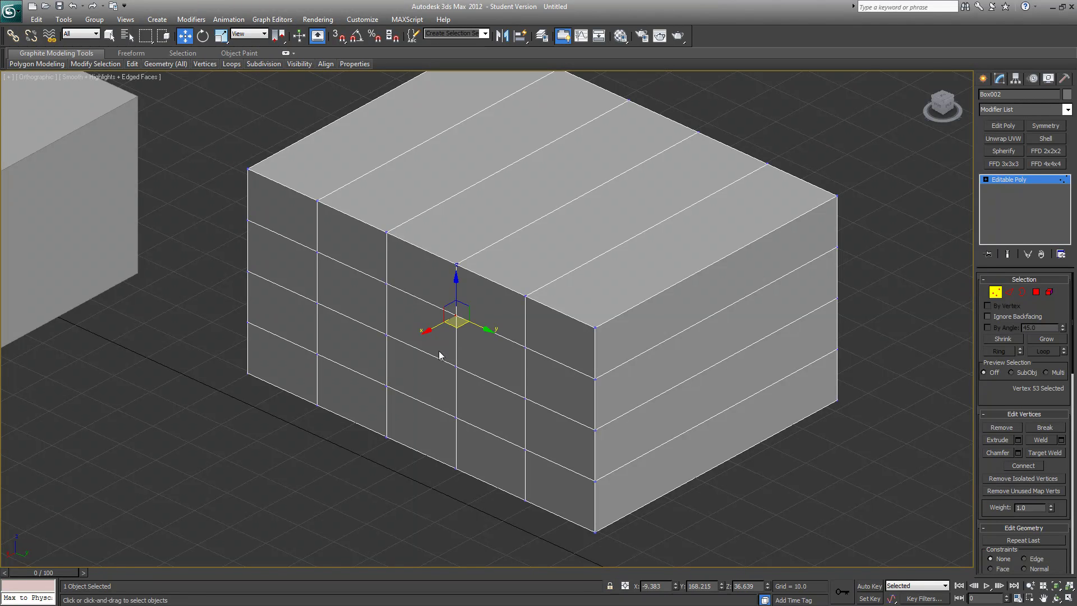
pyautogui.moveTo(433, 329); pyautogui.dragTo(396, 346)
pyautogui.moveTo(449, 318); pyautogui.dragTo(385, 343)
pyautogui.rightClick(385, 342)
pyautogui.click(526, 345)
pyautogui.moveTo(525, 323); pyautogui.dragTo(524, 338)
pyautogui.rightClick(524, 338)
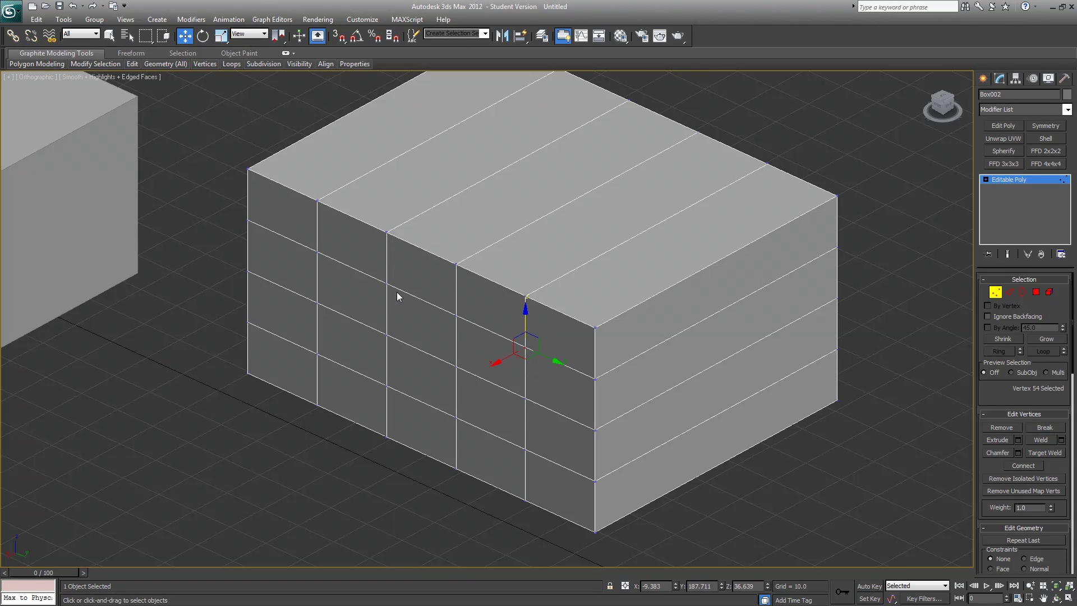
# Select three neighbouring vertices on the gridded side, try rotating and uniformly scaling them, and undo the scaling
pyautogui.moveTo(435, 395); pyautogui.dragTo(532, 311)
pyautogui.click(203, 37)
pyautogui.moveTo(493, 320); pyautogui.dragTo(505, 343)
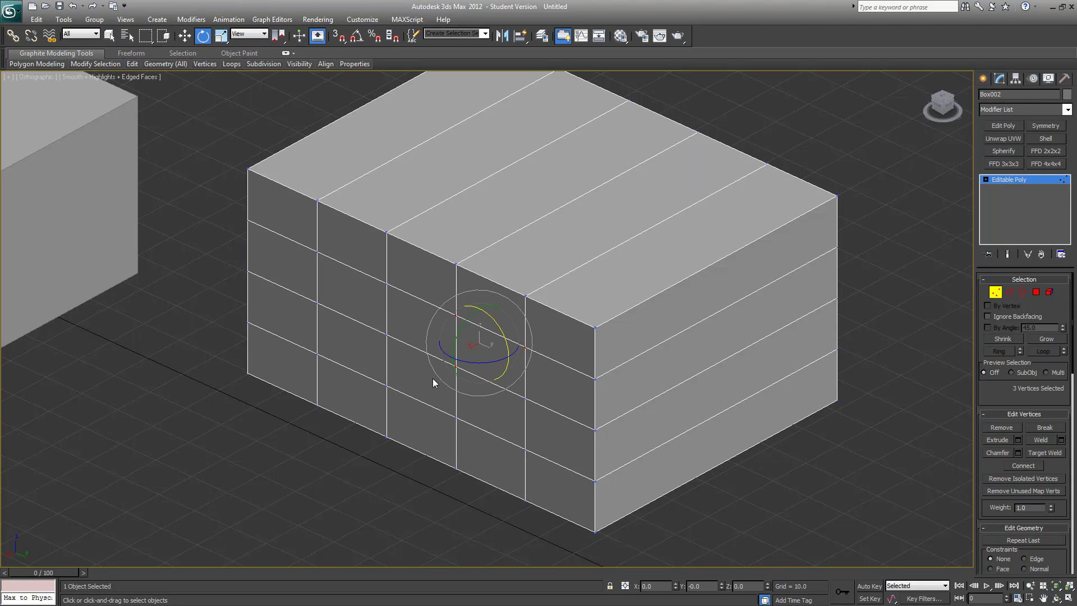
pyautogui.click(221, 36)
pyautogui.moveTo(478, 342)
pyautogui.mouseDown()
pyautogui.moveTo(507, 303)
pyautogui.moveTo(475, 359)
pyautogui.moveTo(482, 337)
pyautogui.mouseUp()
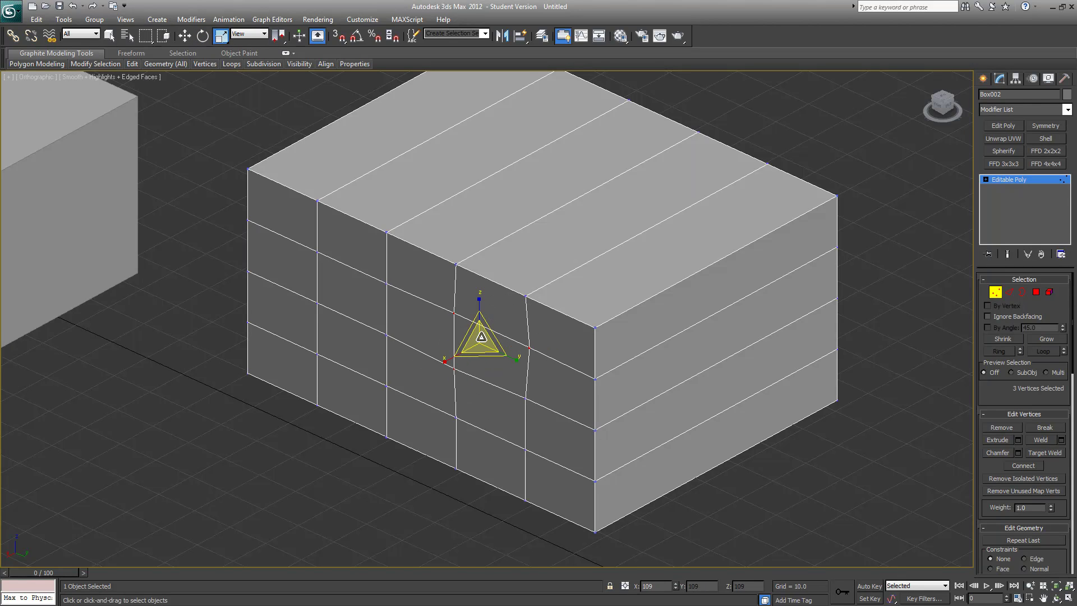
pyautogui.hotkey('ctrl', 'z')
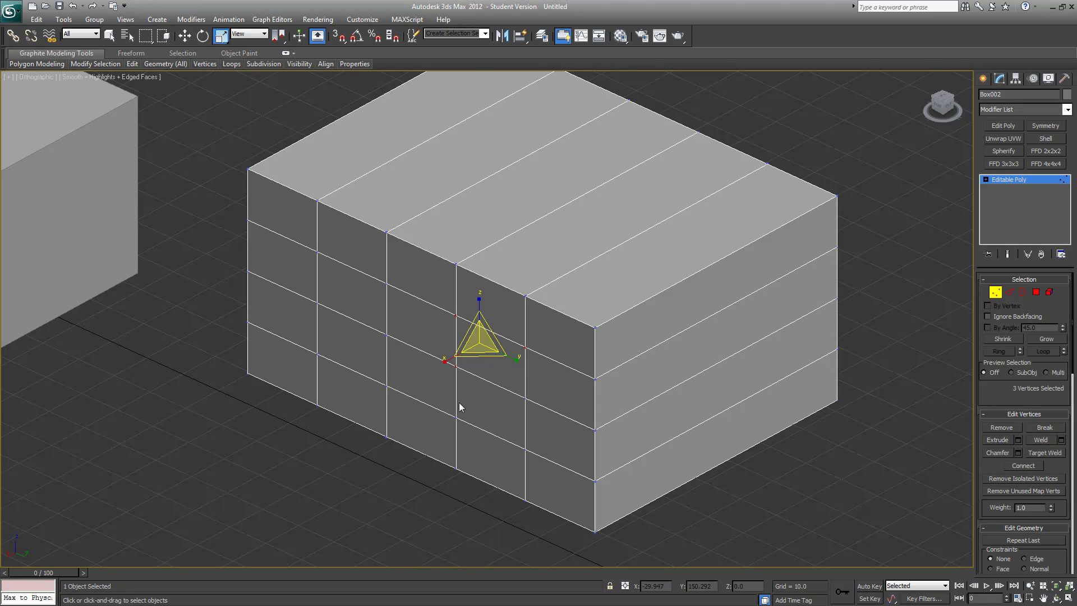
# Switch to Edge mode and select individual edges near the box's top corner, ending with the nearest dividing edge across the top face
pyautogui.scroll(-3, 661, 389)
pyautogui.click(1010, 292)
pyautogui.click(596, 349)
pyautogui.scroll(5, 598, 352)
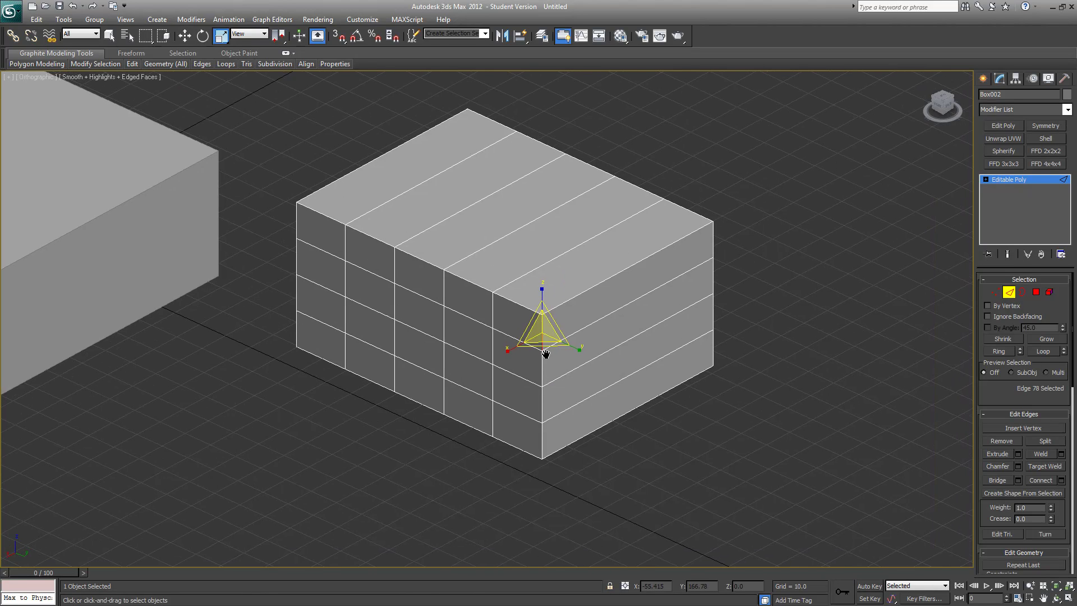
pyautogui.click(553, 288)
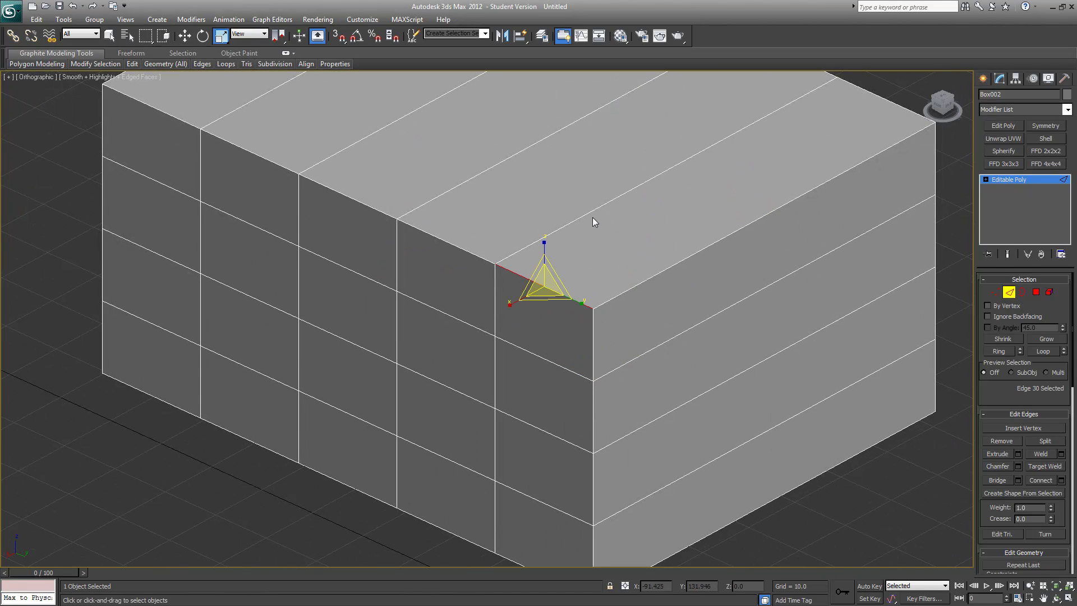
pyautogui.click(595, 211)
pyautogui.keyDown('alt'); pyautogui.moveTo(667, 235); pyautogui.dragTo(587, 291, button='middle'); pyautogui.keyUp('alt')
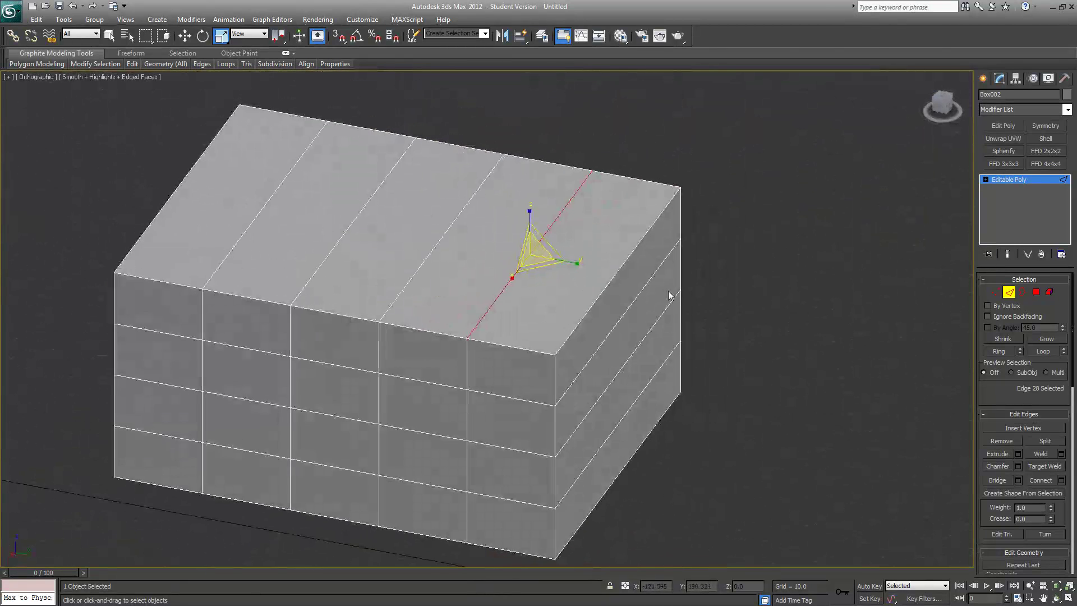
# Delete the upper two polygons of the box's end face in Polygon mode
pyautogui.click(1036, 292)
pyautogui.click(619, 288)
pyautogui.keyDown('ctrl'); pyautogui.click(629, 344); pyautogui.keyUp('ctrl')
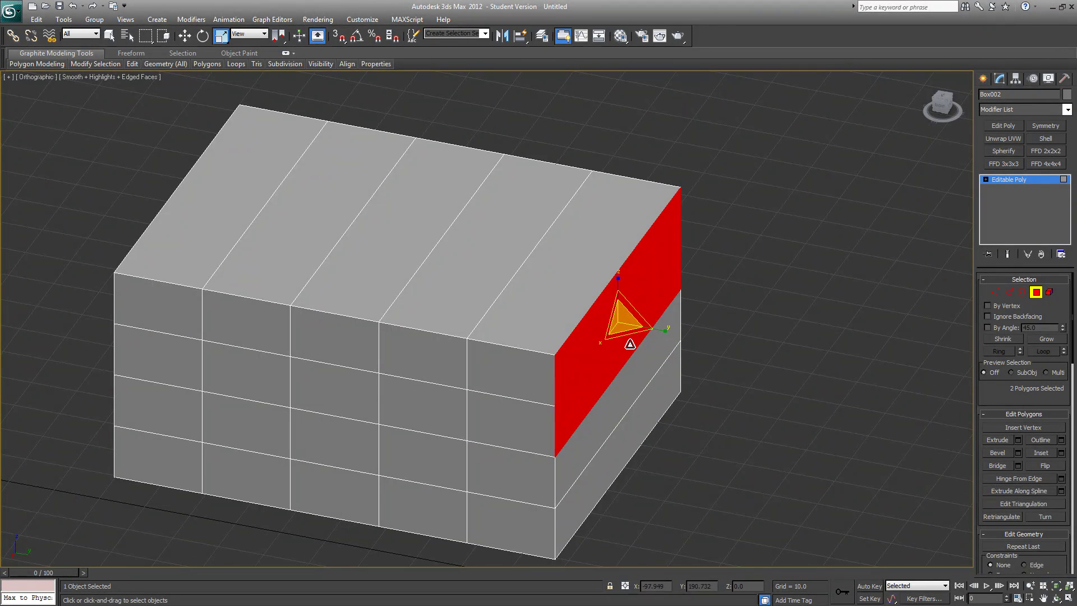
pyautogui.press('Delete')
# Select the border around the opening in Border mode and switch the view to perspective
pyautogui.click(1022, 294)
pyautogui.keyDown('alt'); pyautogui.moveTo(762, 370); pyautogui.dragTo(664, 282, button='middle'); pyautogui.keyUp('alt')
pyautogui.click(657, 257)
pyautogui.scroll(-3, 685, 288)
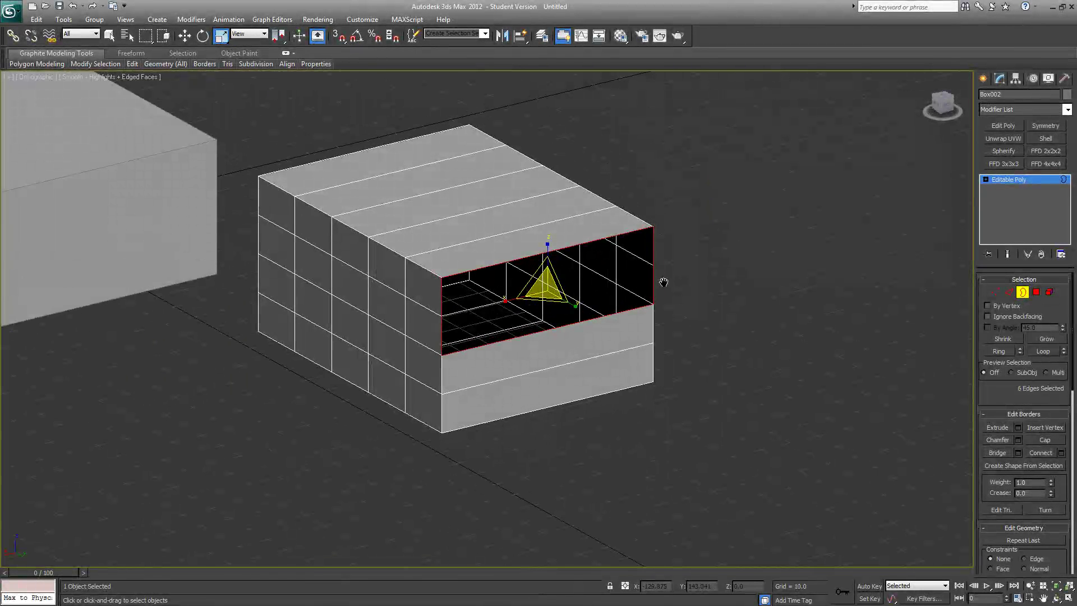
pyautogui.scroll(5, 663, 282)
pyautogui.scroll(-8, 661, 320)
pyautogui.scroll(4, 657, 329)
pyautogui.scroll(2, 657, 329)
pyautogui.keyDown('alt'); pyautogui.moveTo(664, 329); pyautogui.dragTo(671, 255, button='middle'); pyautogui.keyUp('alt')
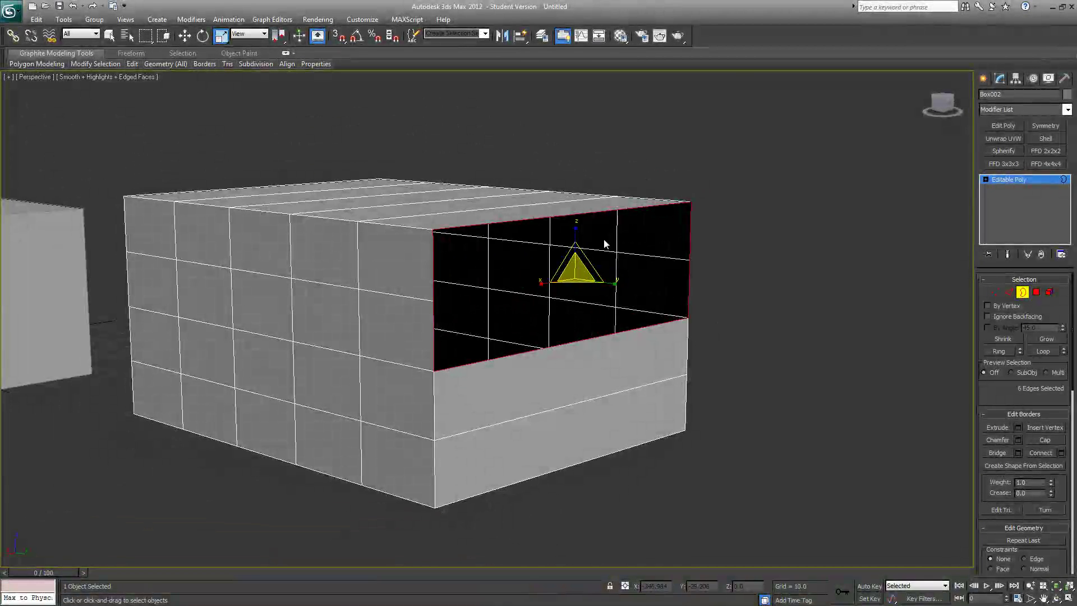
pyautogui.keyDown('alt'); pyautogui.moveTo(541, 331); pyautogui.dragTo(735, 293, button='middle'); pyautogui.keyUp('alt')
pyautogui.click(716, 281)
pyautogui.click(648, 198)
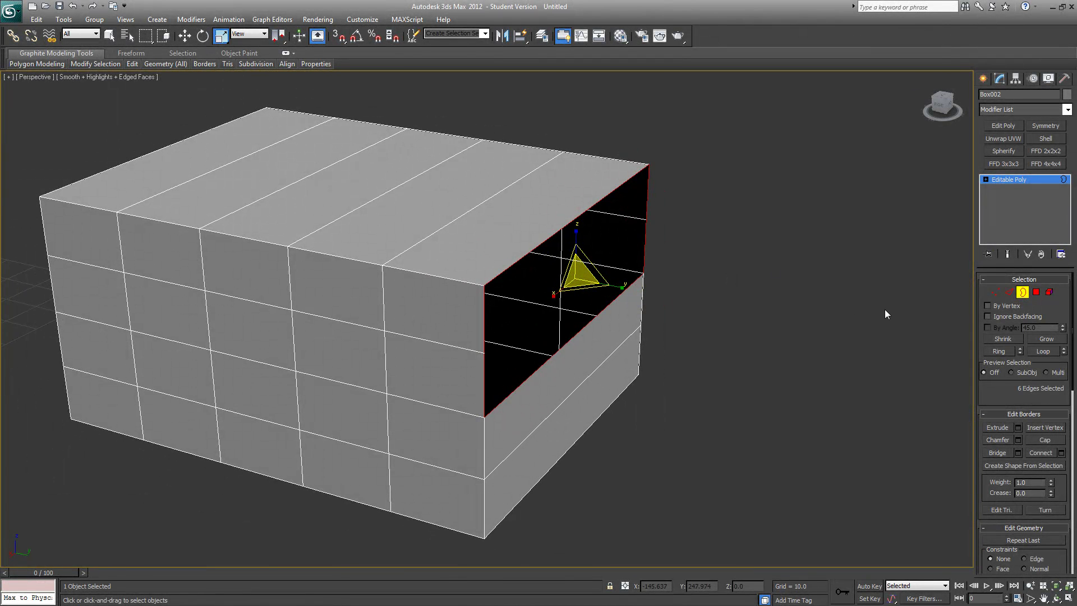
# Select the polygon directly below the opening in Polygon mode
pyautogui.click(1035, 293)
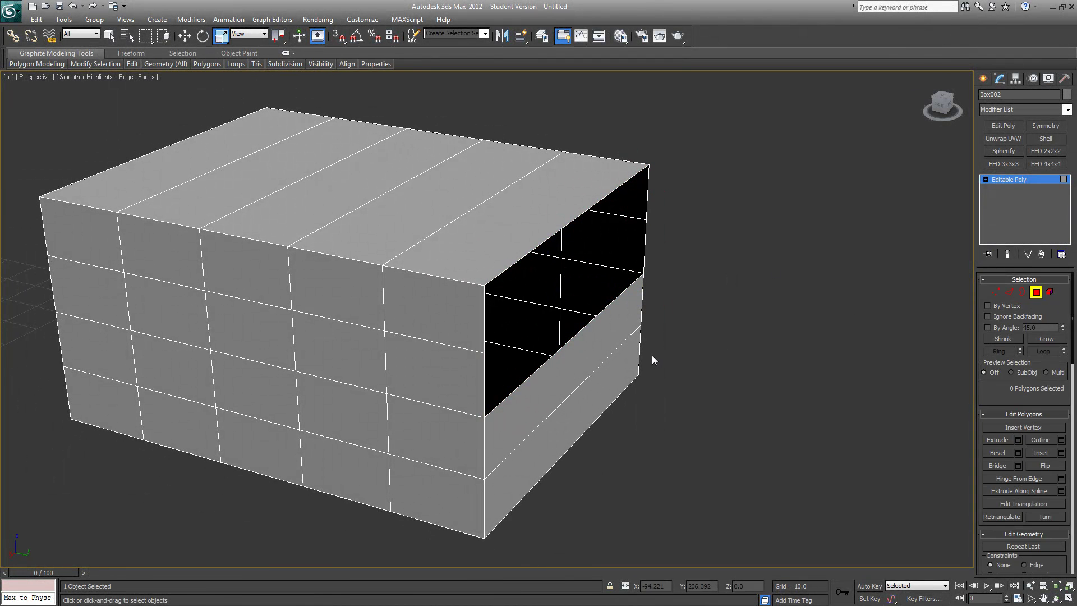
pyautogui.click(615, 333)
pyautogui.scroll(-4, 773, 392)
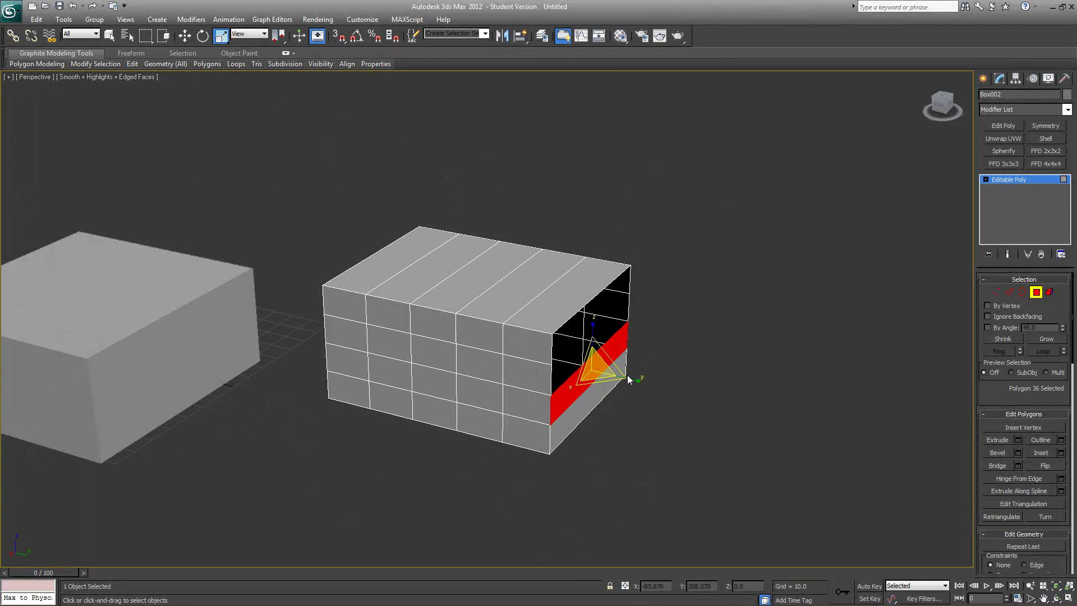
pyautogui.keyDown('alt'); pyautogui.moveTo(488, 314); pyautogui.dragTo(505, 312, button='middle'); pyautogui.keyUp('alt')
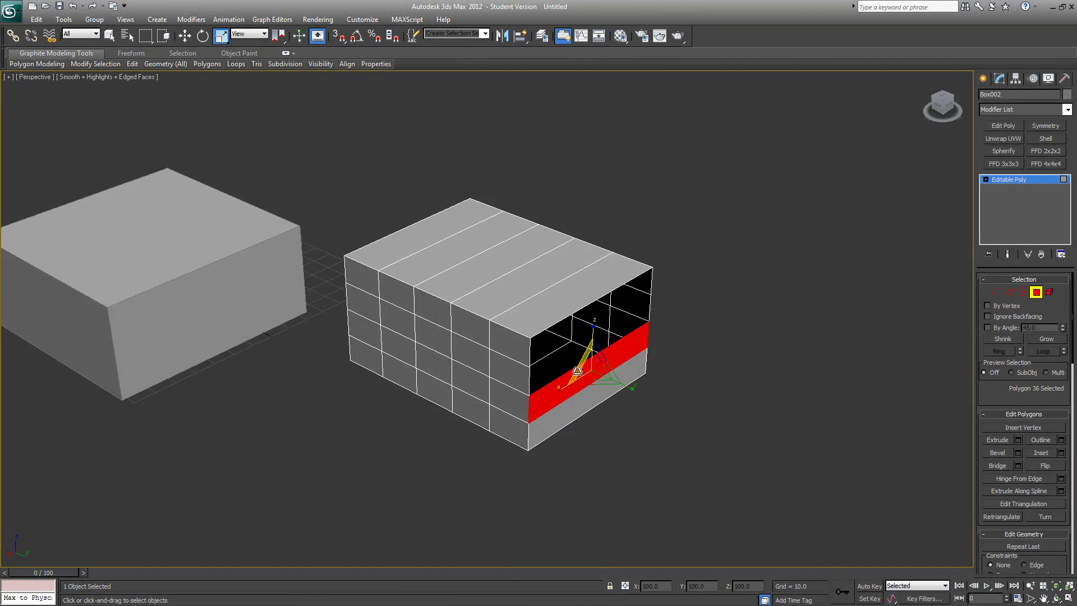
pyautogui.press('4')
pyautogui.moveTo(441, 258); pyautogui.dragTo(552, 310, button='middle')
# Go through the Vertex, Edge, Border and Polygon selection levels, ending in Element mode
pyautogui.click(998, 291)
pyautogui.click(1011, 291)
pyautogui.click(1023, 292)
pyautogui.click(1037, 292)
pyautogui.click(1038, 292)
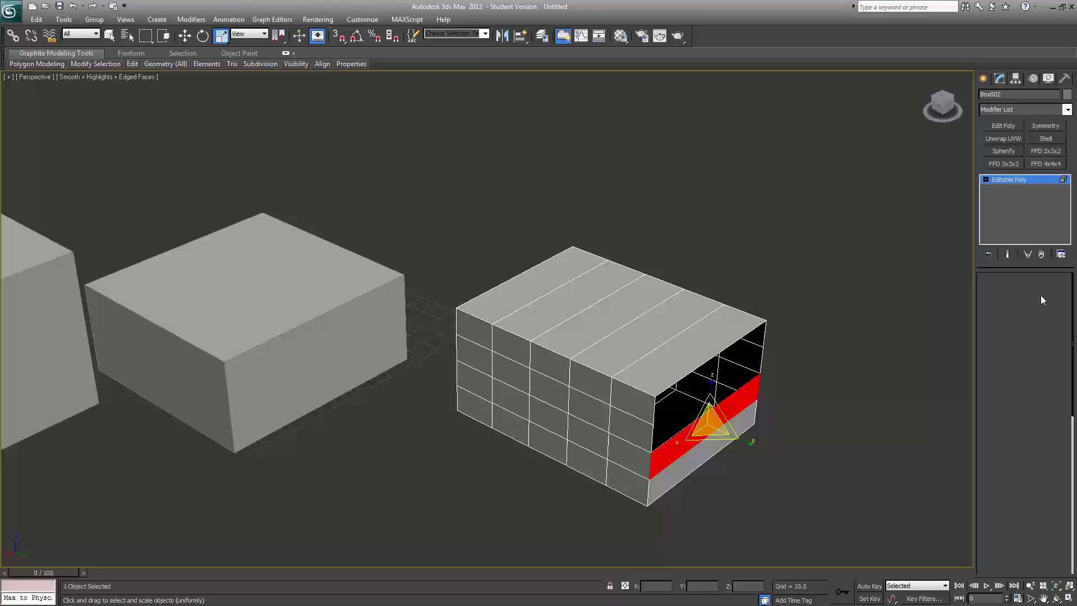
# Move the whole segmented box with the open end along its X axis to about X -62
pyautogui.click(185, 37)
pyautogui.moveTo(568, 437); pyautogui.dragTo(536, 455)
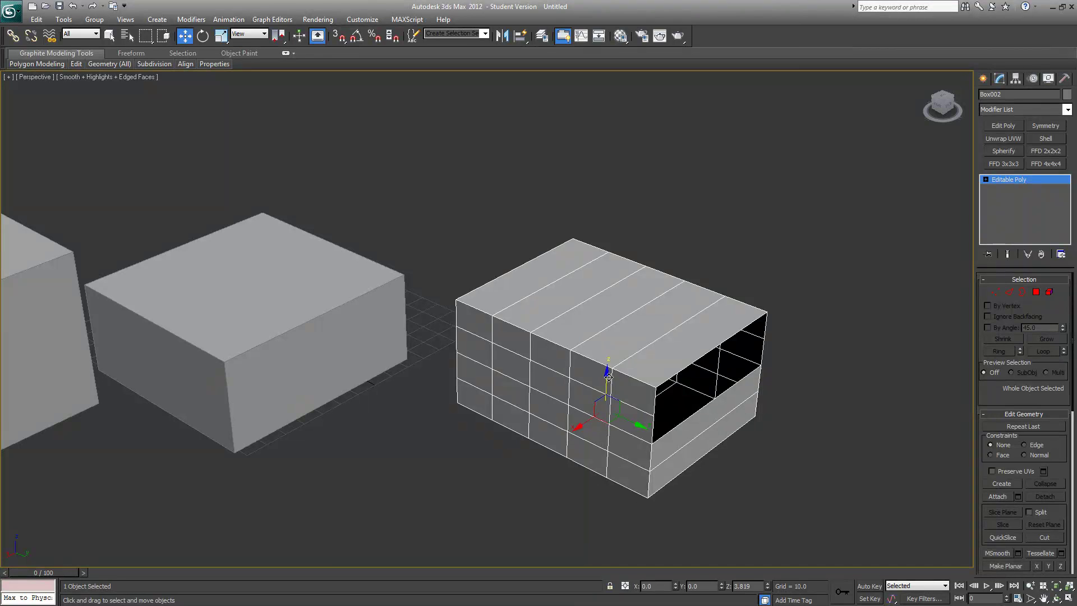
pyautogui.moveTo(638, 433); pyautogui.dragTo(678, 458)
pyautogui.rightClick(679, 463)
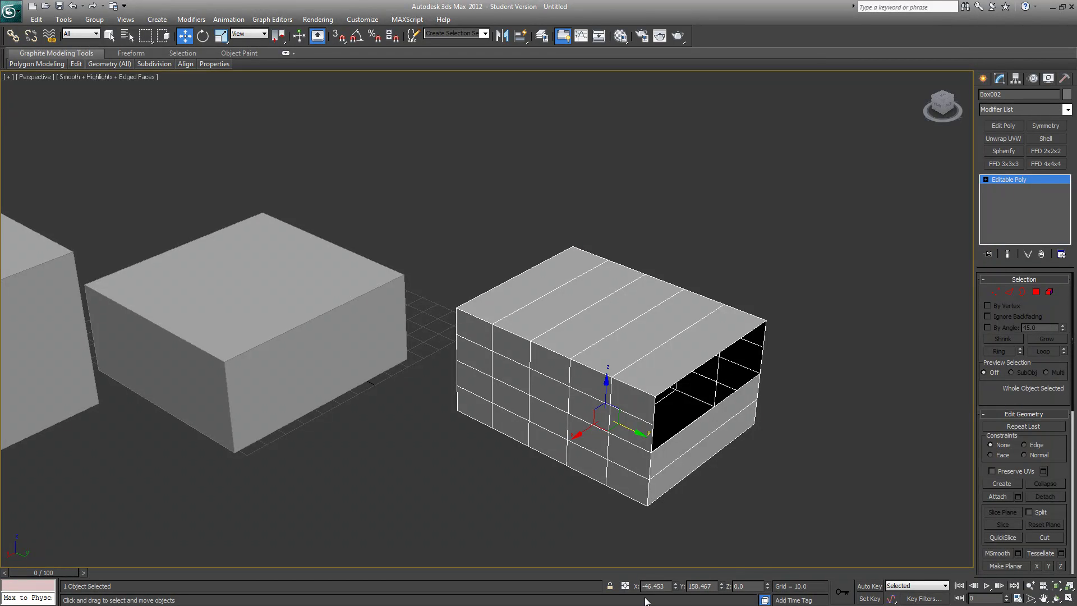
pyautogui.moveTo(588, 430); pyautogui.dragTo(625, 424)
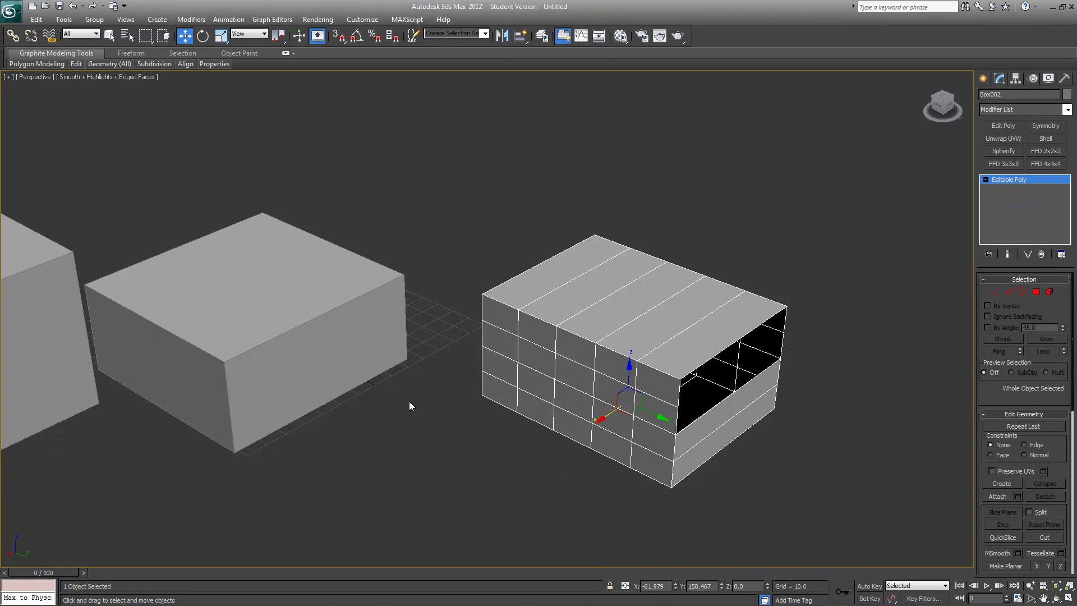
# Select the plain middle box and move it along its X axis to about X -181, off the grid's centre
pyautogui.moveTo(425, 407); pyautogui.dragTo(498, 392, button='middle')
pyautogui.scroll(-4, 498, 392)
pyautogui.click(400, 321)
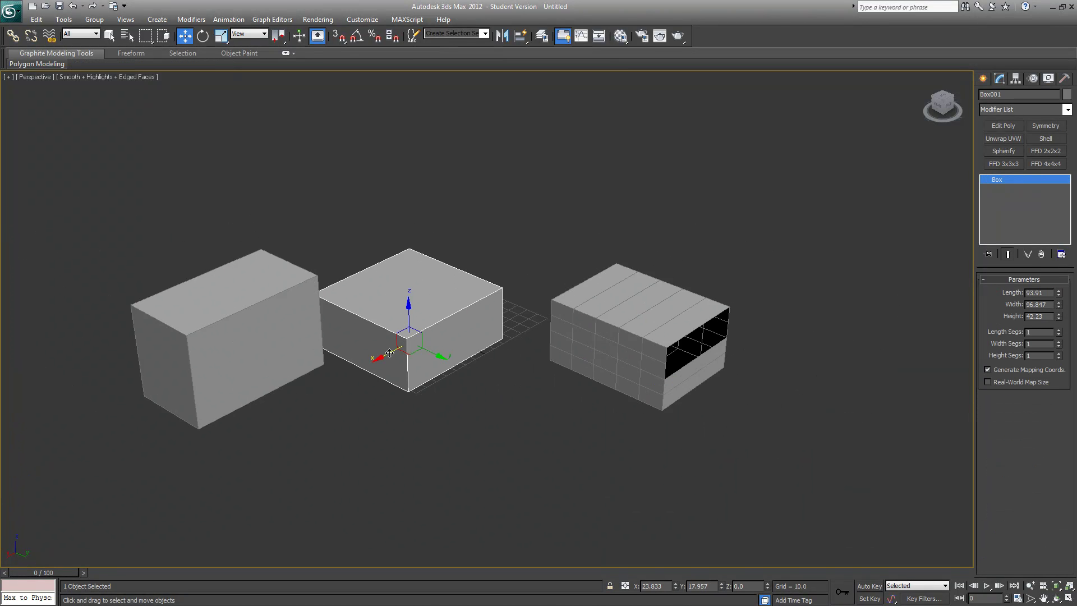
pyautogui.moveTo(389, 354); pyautogui.dragTo(543, 270)
# Examine the home grid between the boxes in the perspective view from close up and from far away
pyautogui.scroll(5, 399, 354)
pyautogui.moveTo(572, 406); pyautogui.dragTo(336, 292, button='middle')
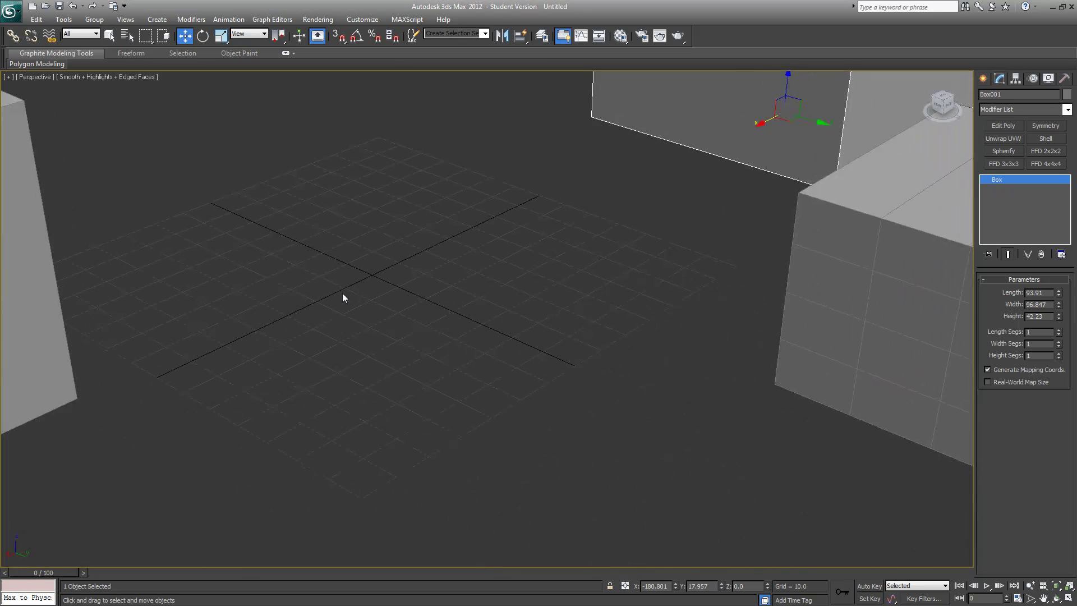
pyautogui.scroll(4, 336, 293)
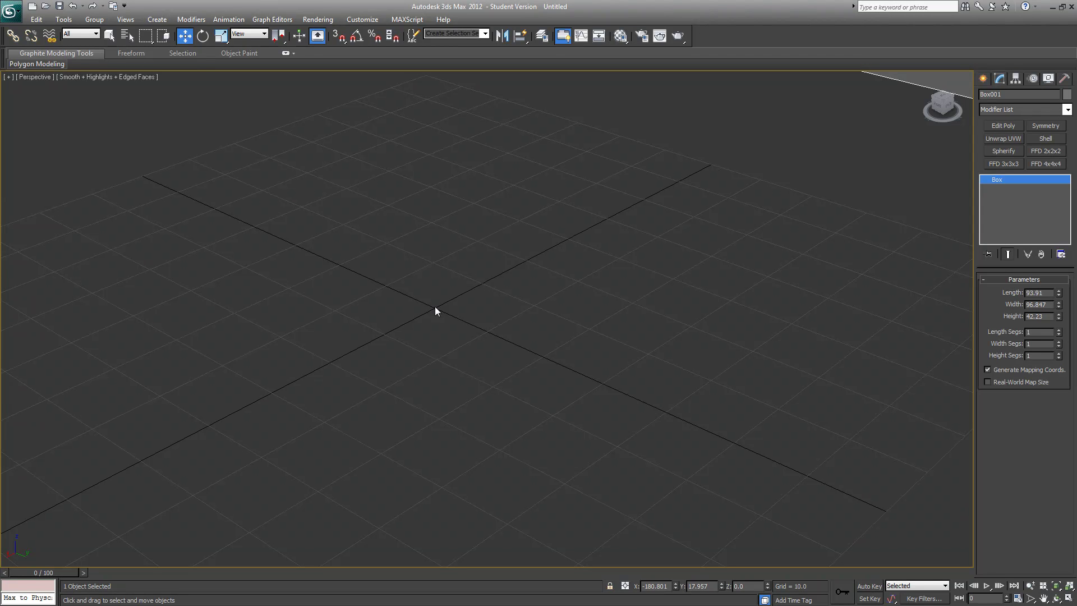
pyautogui.scroll(-6, 435, 311)
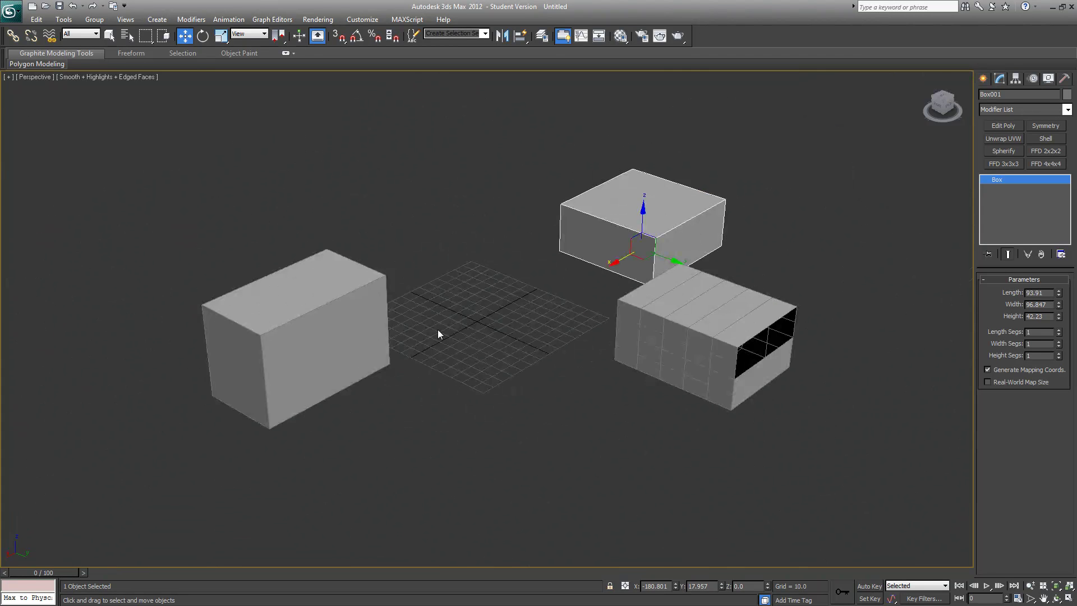
pyautogui.scroll(2, 500, 344)
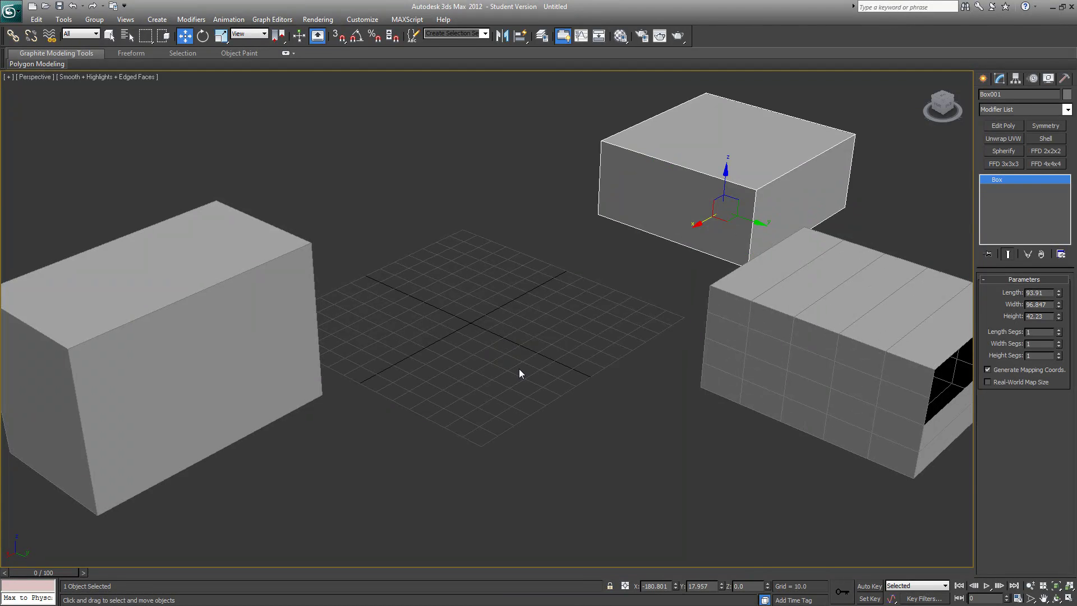
pyautogui.moveTo(520, 370); pyautogui.dragTo(477, 362, button='middle')
pyautogui.scroll(-4, 528, 363)
pyautogui.scroll(2, 531, 365)
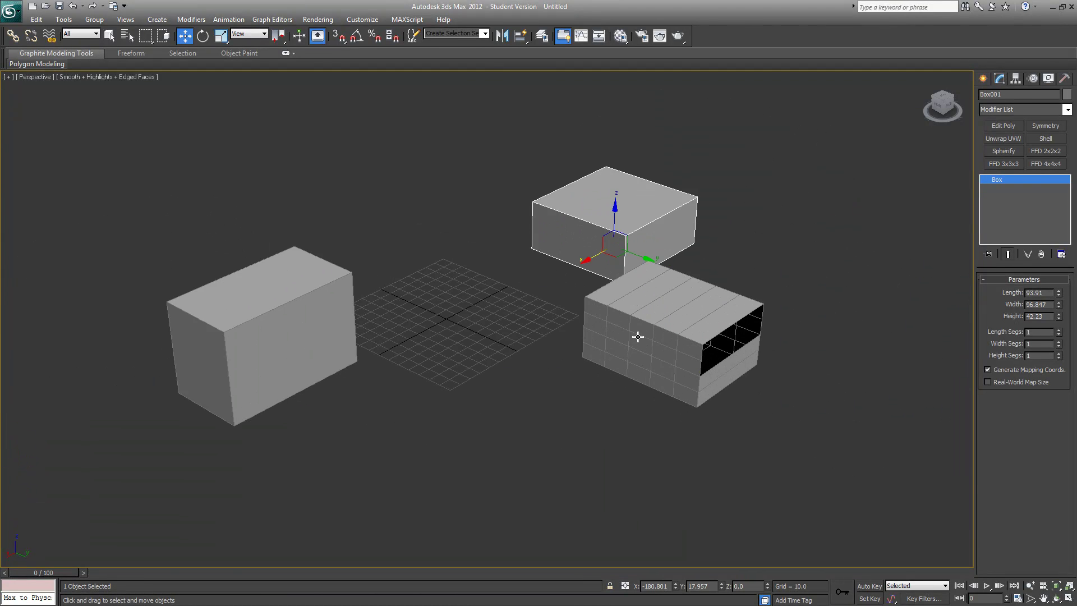
# Select the segmented box with the open end
pyautogui.click(636, 336)
pyautogui.moveTo(616, 340); pyautogui.dragTo(503, 349, button='middle')
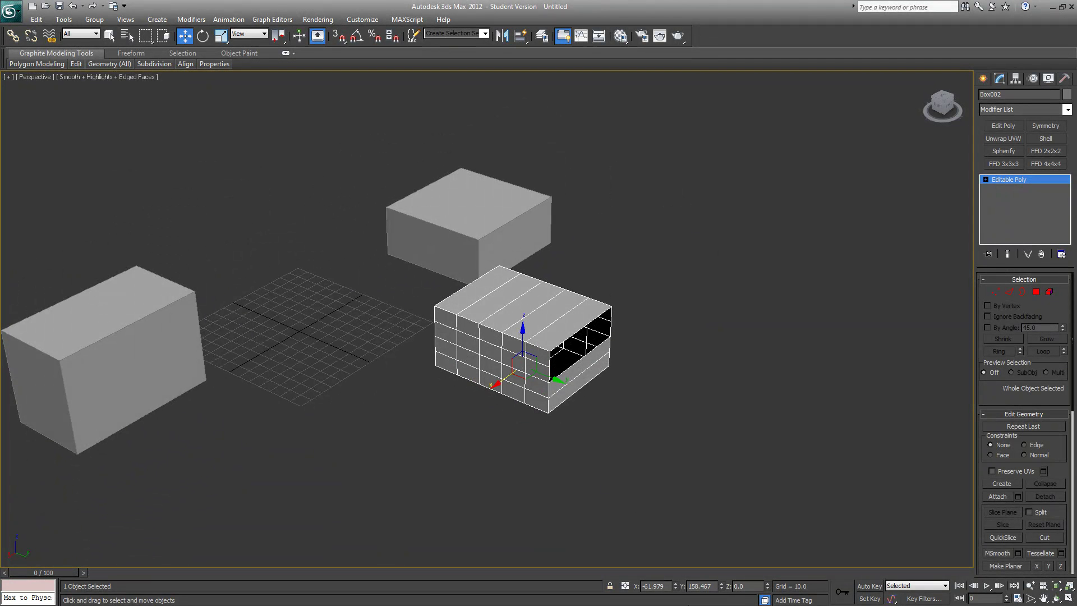
pyautogui.scroll(4, 493, 452)
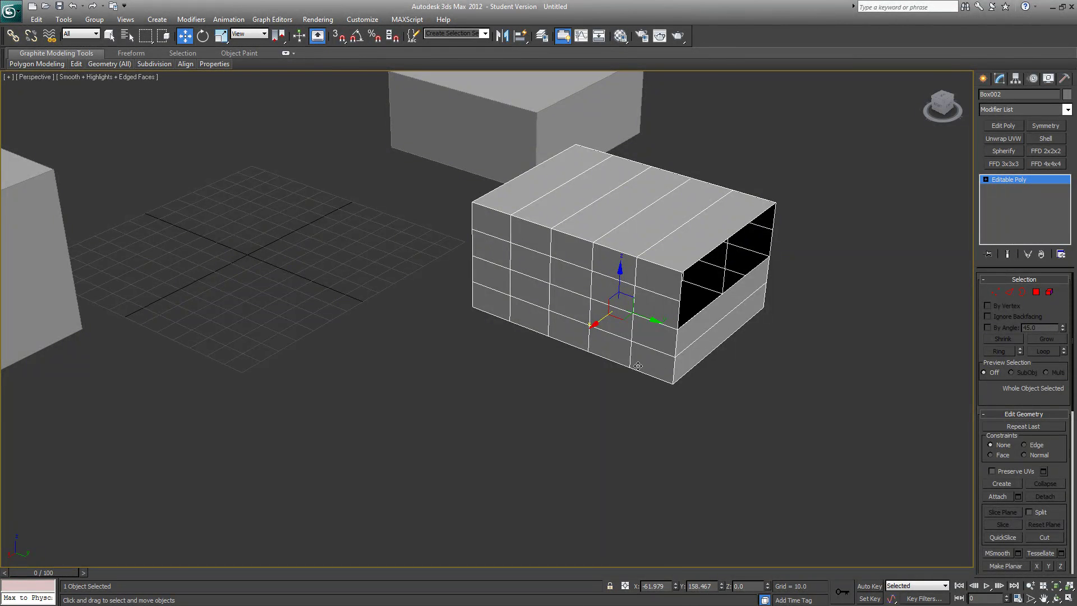
pyautogui.moveTo(638, 365); pyautogui.dragTo(679, 359, button='middle')
# Try moving the open-ended box along X and rotating it about its axes by changing the coordinate values
pyautogui.moveTo(677, 587); pyautogui.dragTo(714, 563)
pyautogui.click(203, 35)
pyautogui.click(666, 573)
pyautogui.press('q')
pyautogui.press('e')
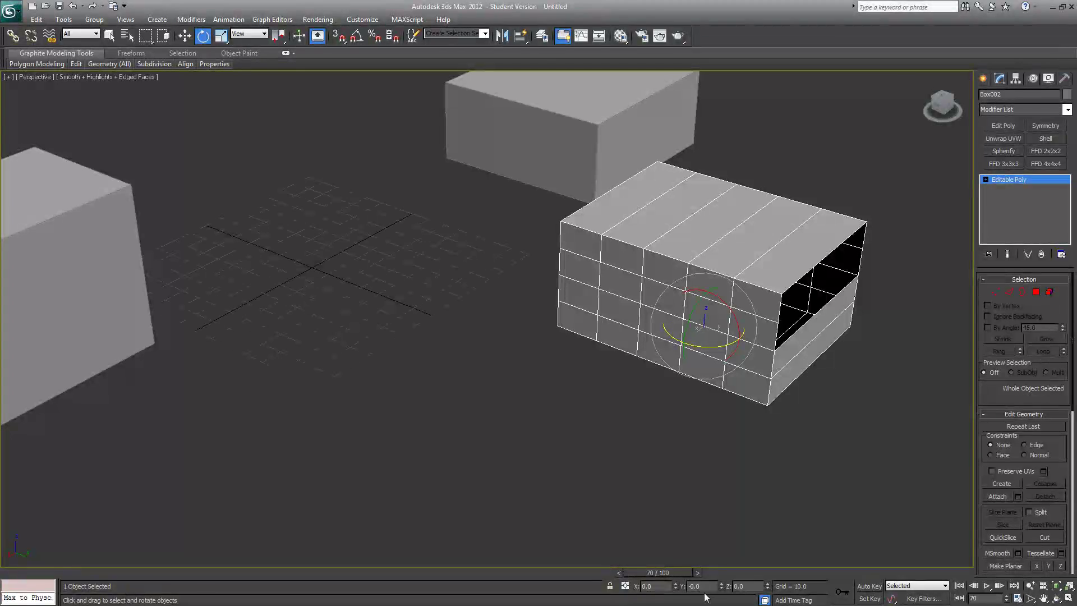
pyautogui.moveTo(722, 590); pyautogui.dragTo(719, 560)
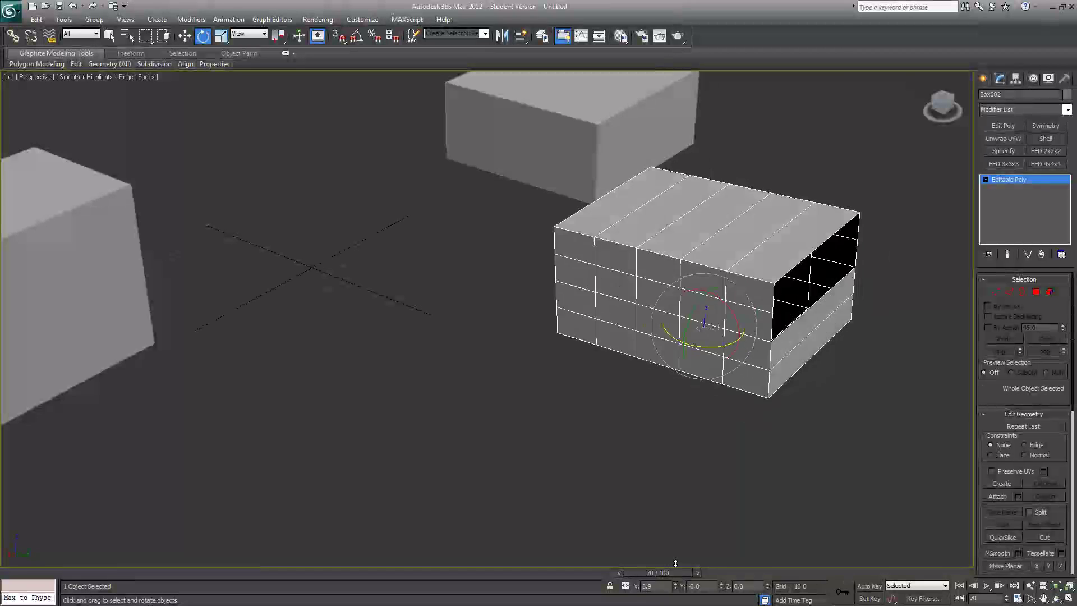
pyautogui.moveTo(722, 587); pyautogui.dragTo(684, 561)
pyautogui.moveTo(767, 588); pyautogui.dragTo(747, 577)
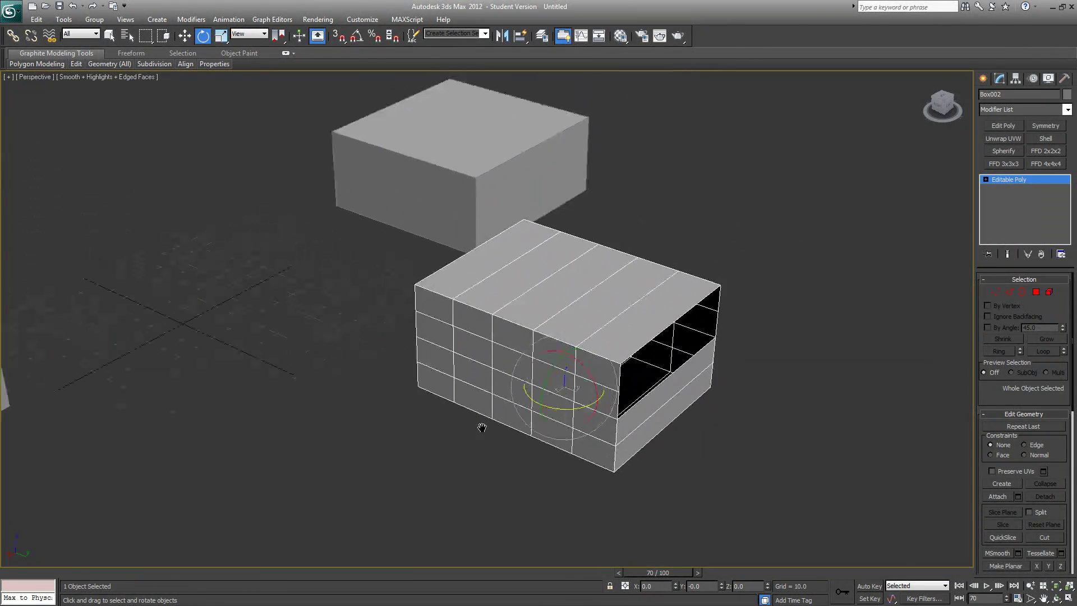
# Add the plain box behind it to the selection, try rotating both boxes together and clear the selection
pyautogui.keyDown('ctrl'); pyautogui.click(442, 217); pyautogui.keyUp('ctrl')
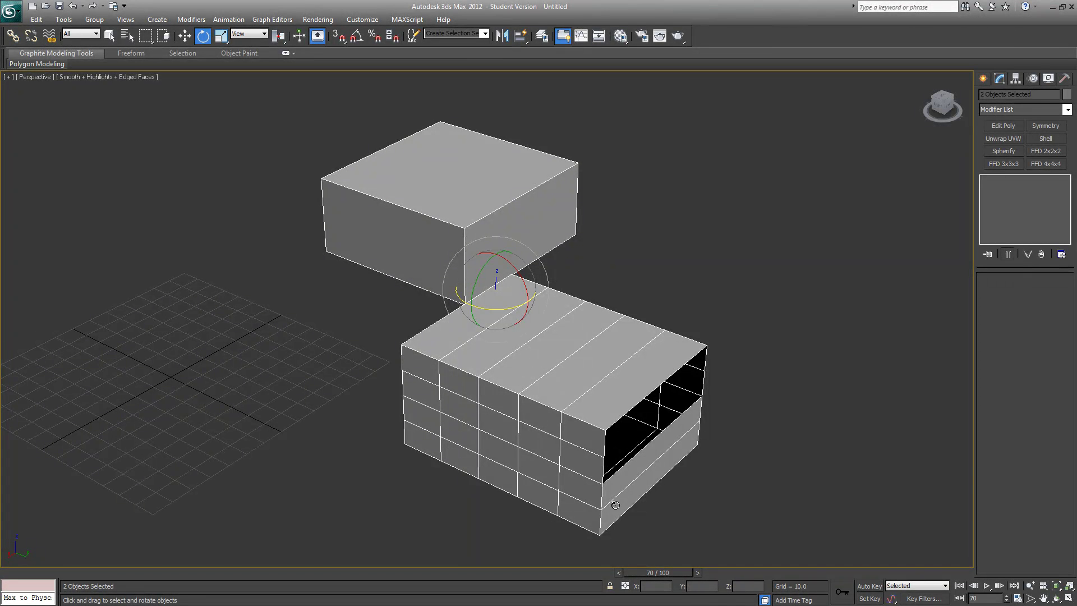
pyautogui.moveTo(508, 266); pyautogui.dragTo(428, 303)
pyautogui.rightClick(428, 302)
pyautogui.moveTo(505, 268); pyautogui.dragTo(548, 315)
pyautogui.rightClick(544, 315)
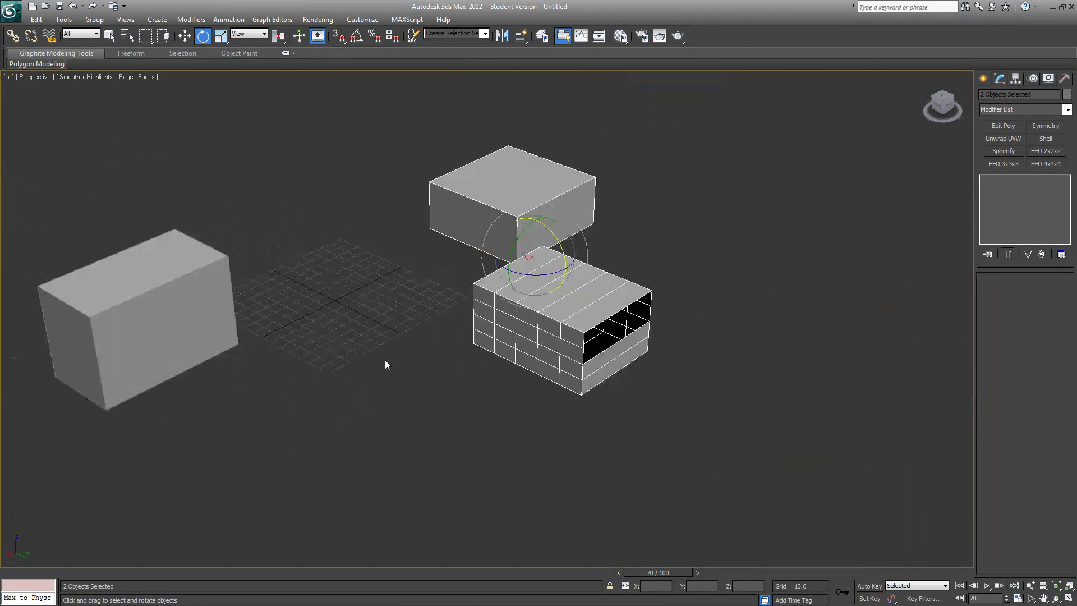
pyautogui.moveTo(385, 364); pyautogui.dragTo(414, 366, button='middle')
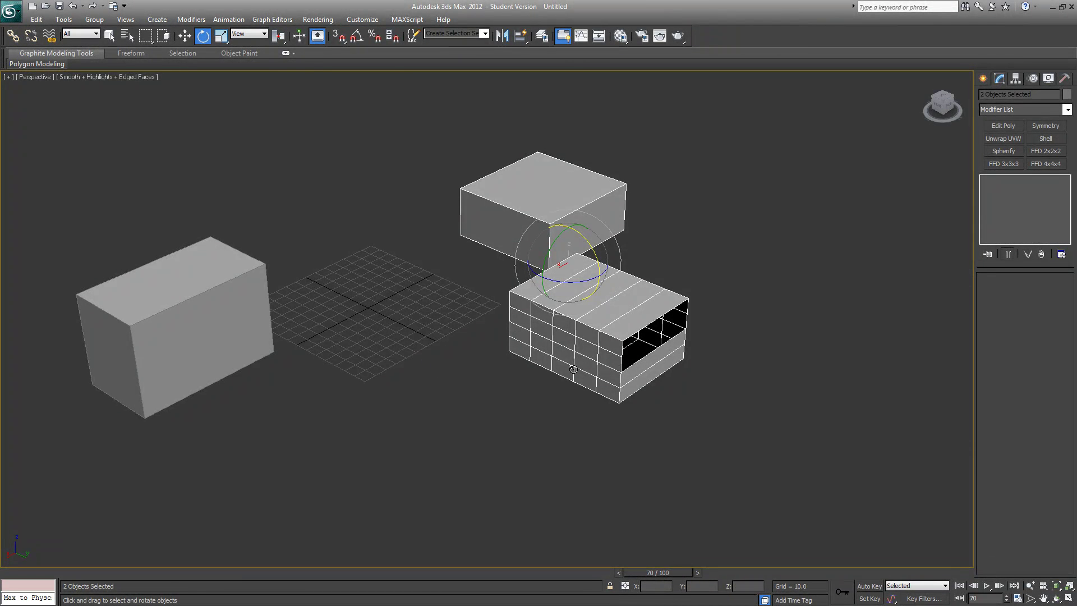
pyautogui.moveTo(457, 387); pyautogui.dragTo(532, 411, button='middle')
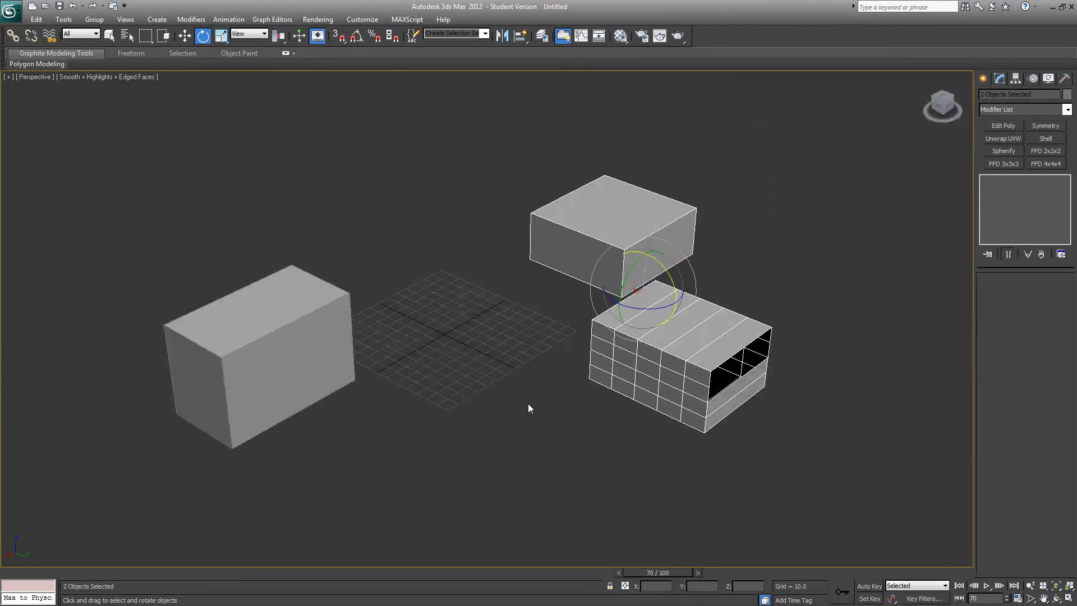
pyautogui.click(544, 440)
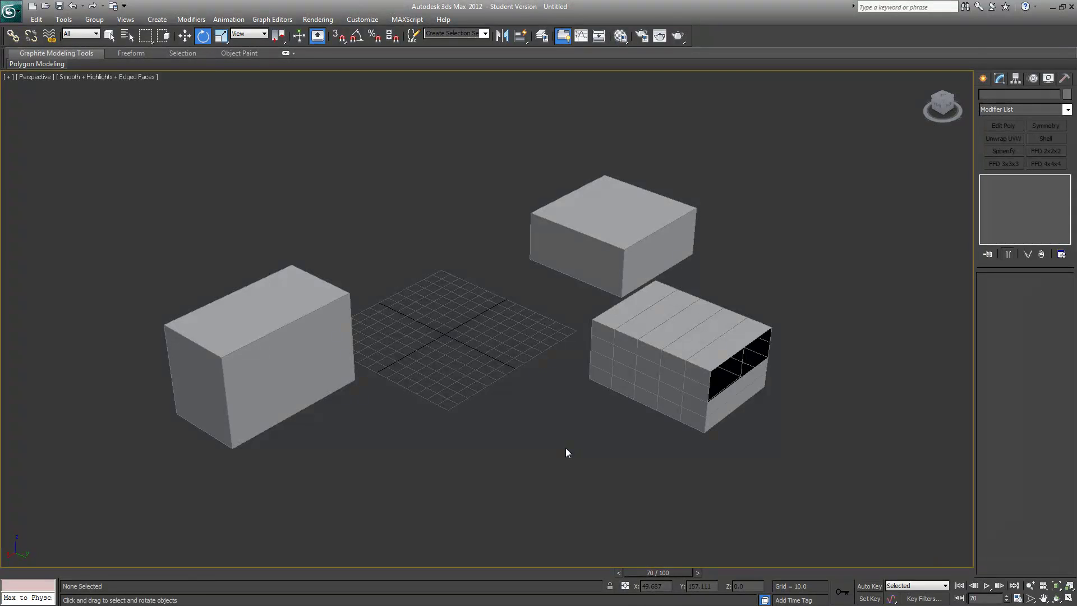
# Orbit the perspective view with the ViewCube and examine the three boxes and the grid from the new angle
pyautogui.moveTo(948, 103)
pyautogui.mouseDown()
pyautogui.moveTo(927, 129)
pyautogui.moveTo(926, 90)
pyautogui.moveTo(946, 112)
pyautogui.moveTo(936, 111)
pyautogui.moveTo(945, 100)
pyautogui.moveTo(940, 110)
pyautogui.mouseUp()
pyautogui.click(697, 187)
pyautogui.click(251, 272)
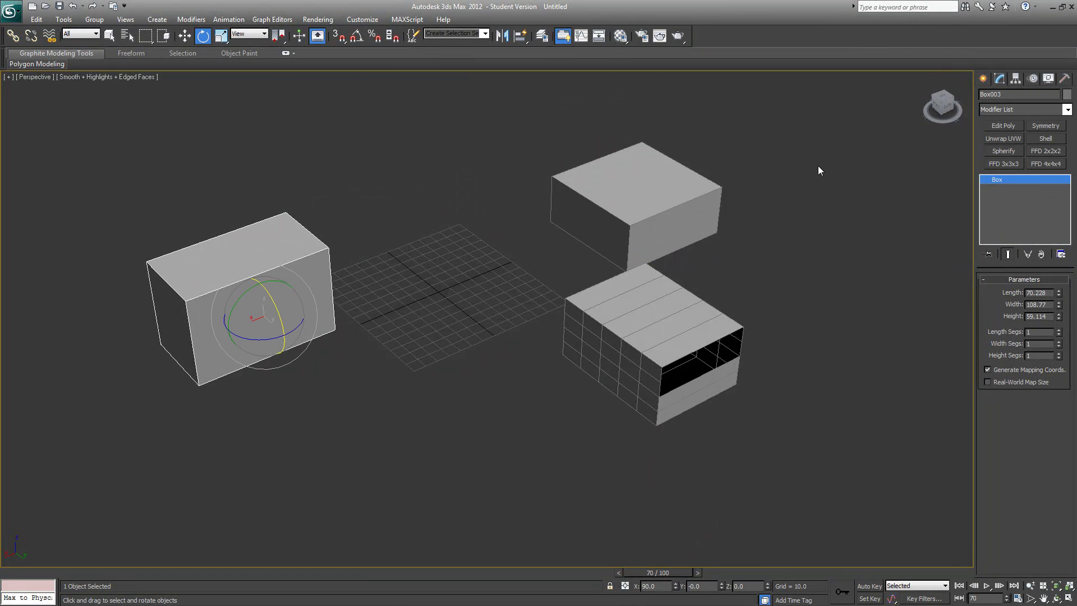
pyautogui.click(948, 102)
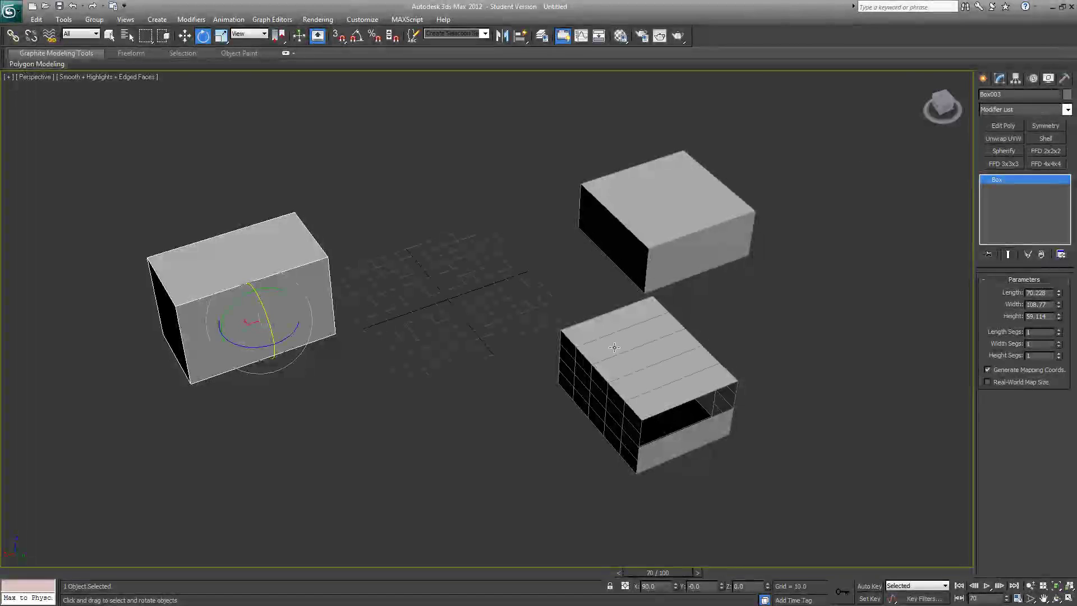
pyautogui.click(510, 277)
pyautogui.scroll(-3, 509, 277)
pyautogui.scroll(5, 522, 280)
pyautogui.scroll(3, 522, 280)
pyautogui.moveTo(522, 280); pyautogui.dragTo(625, 230, button='middle')
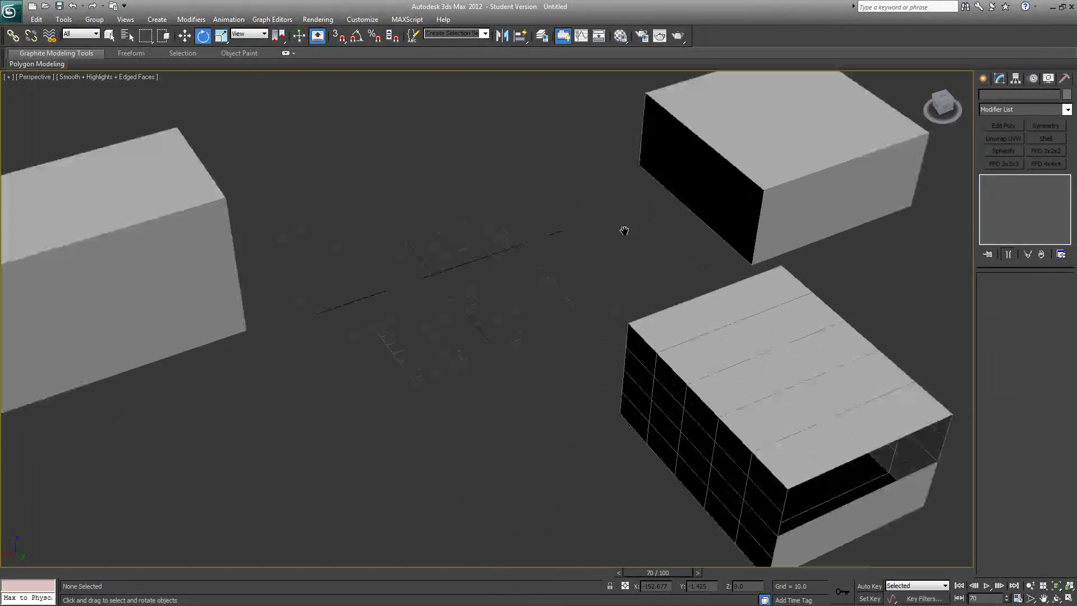
pyautogui.scroll(-3, 624, 244)
# Compare the orthographic projection of the scene with the perspective one, ending in perspective
pyautogui.press('u')
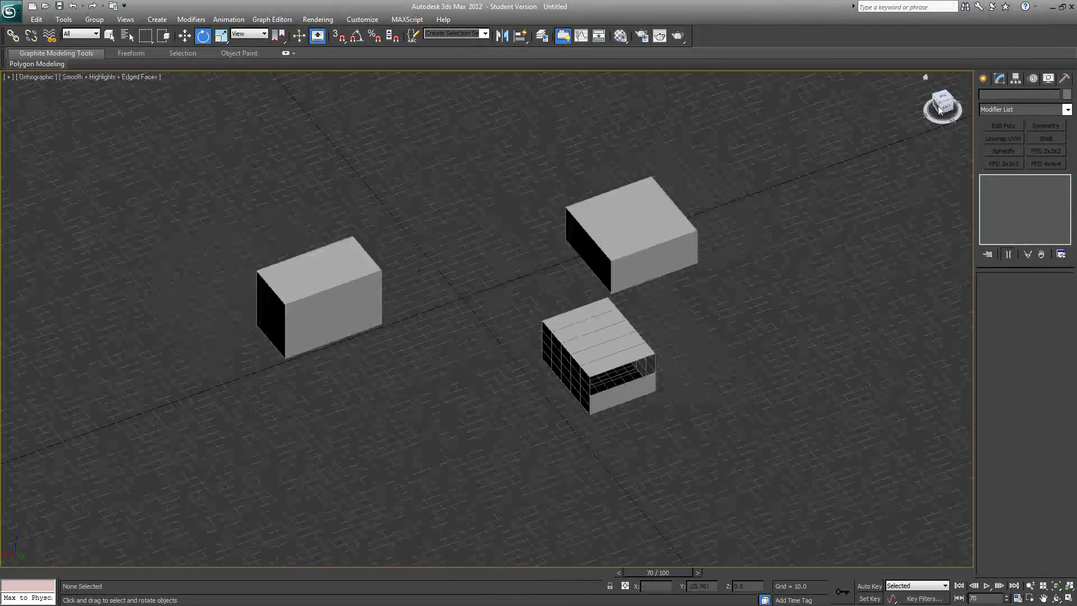
pyautogui.click(941, 108)
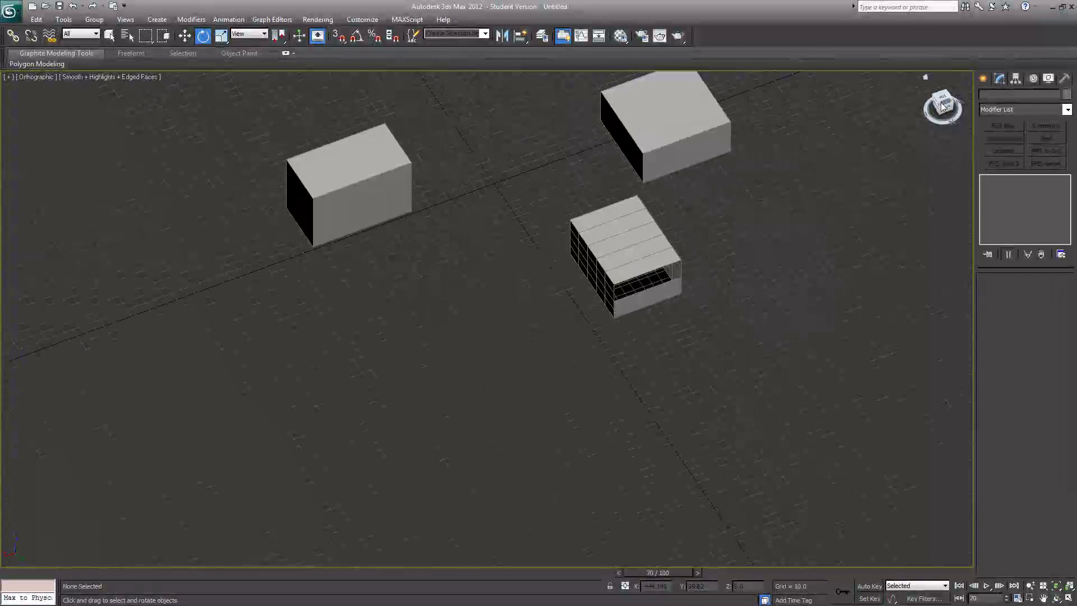
pyautogui.press('p')
pyautogui.moveTo(943, 108)
pyautogui.mouseDown()
pyautogui.moveTo(929, 111)
pyautogui.moveTo(927, 99)
pyautogui.moveTo(919, 110)
pyautogui.moveTo(945, 116)
pyautogui.moveTo(947, 106)
pyautogui.mouseUp()
pyautogui.moveTo(578, 203); pyautogui.dragTo(574, 357, button='middle')
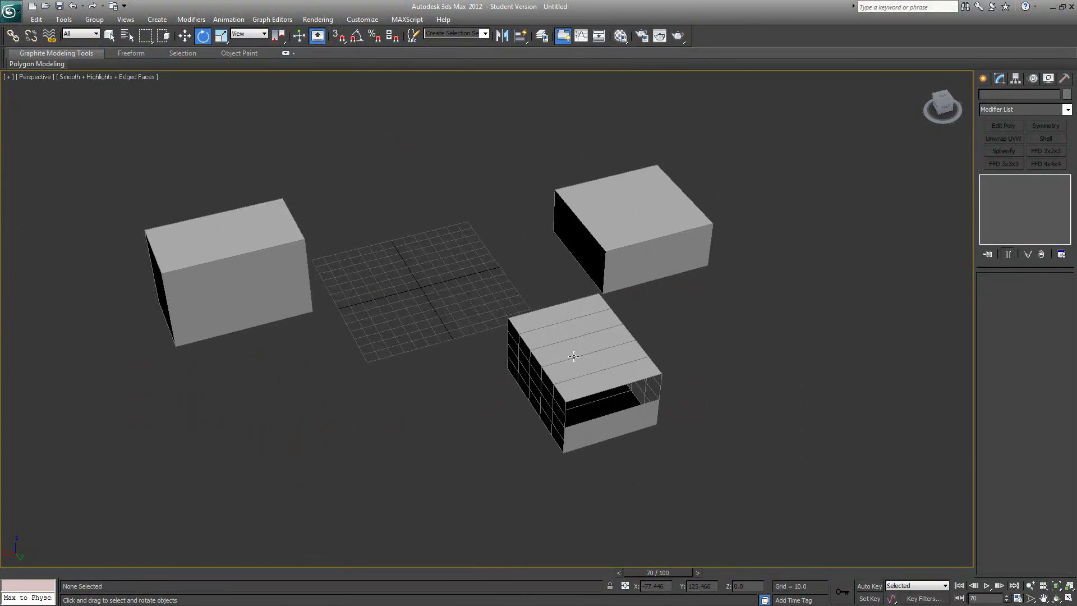
# Select the plain box beyond the open-ended one, view the scene from the back and change to an angled orthographic view
pyautogui.click(675, 260)
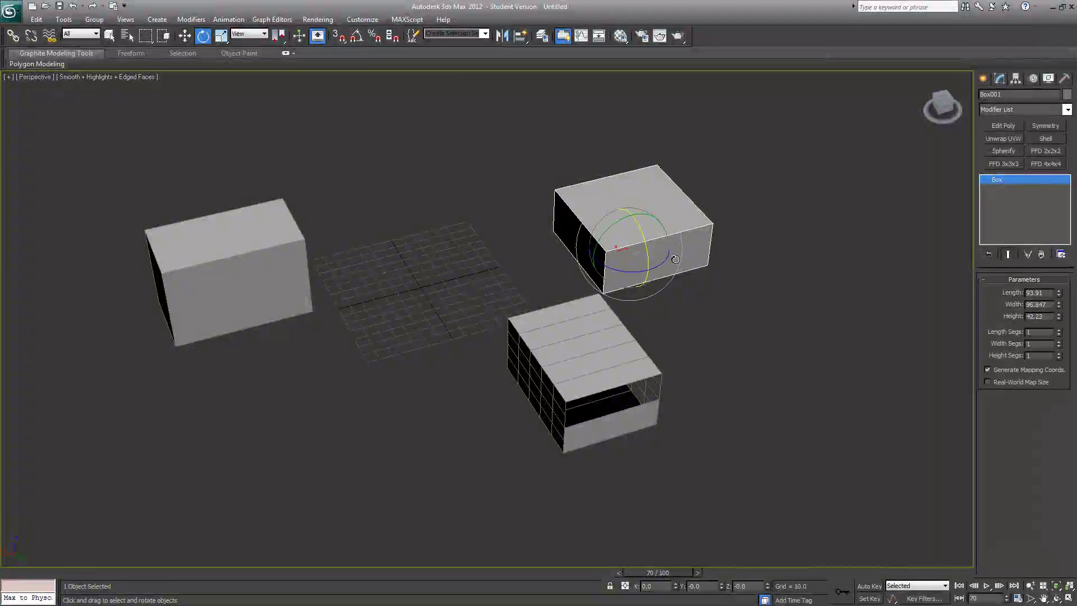
pyautogui.click(945, 110)
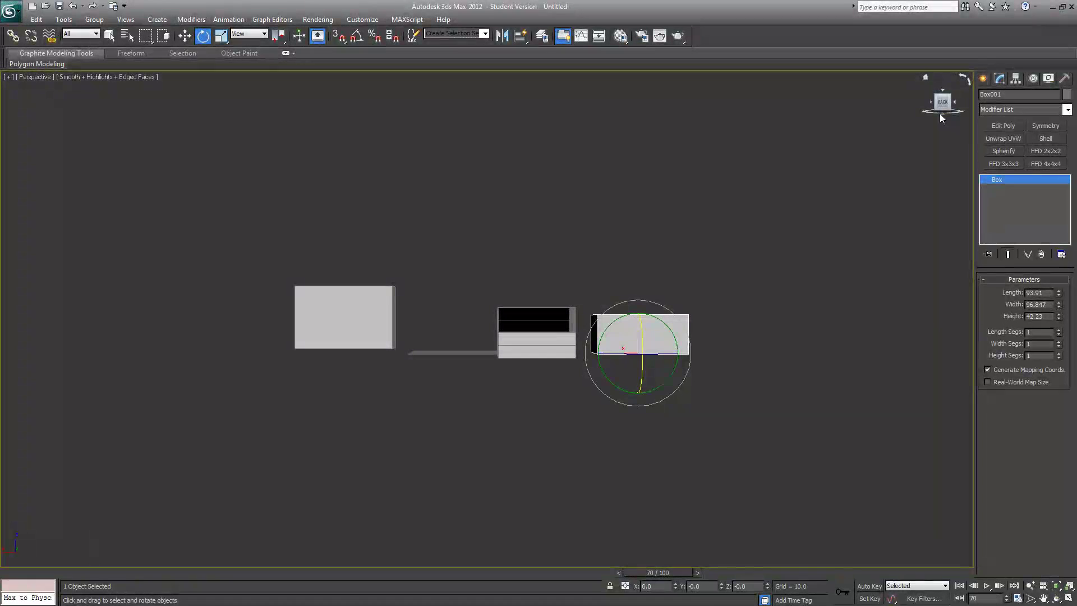
pyautogui.press('u')
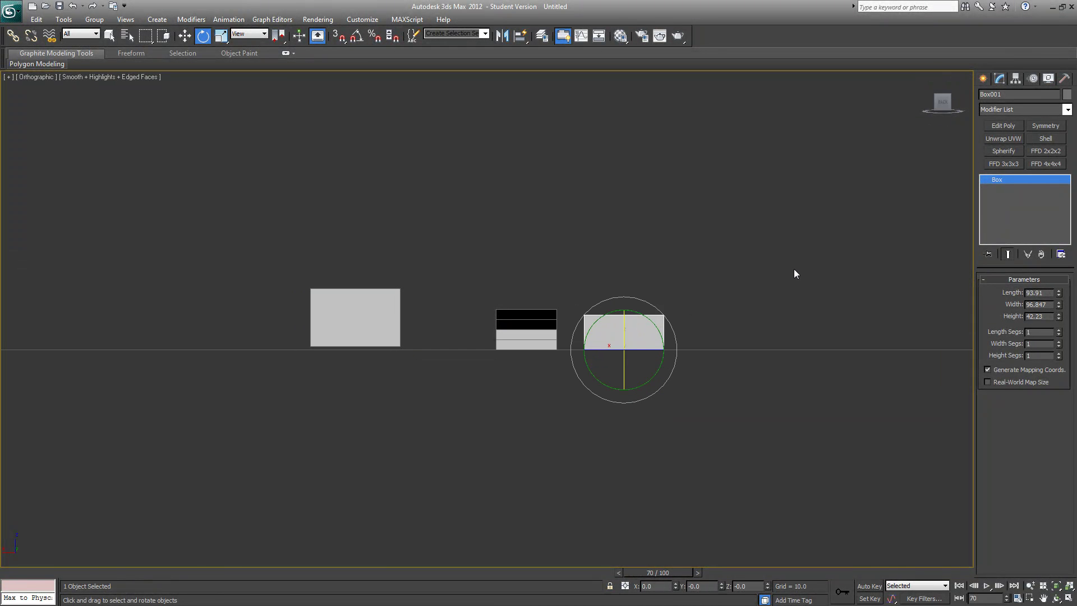
pyautogui.keyDown('alt'); pyautogui.moveTo(818, 305); pyautogui.dragTo(199, 296, button='middle'); pyautogui.keyUp('alt')
# Examine how far the grid extends around the boxes in the orthographic view
pyautogui.scroll(3, 692, 242)
pyautogui.scroll(-1, 691, 241)
pyautogui.moveTo(575, 322); pyautogui.dragTo(58, 324, button='middle')
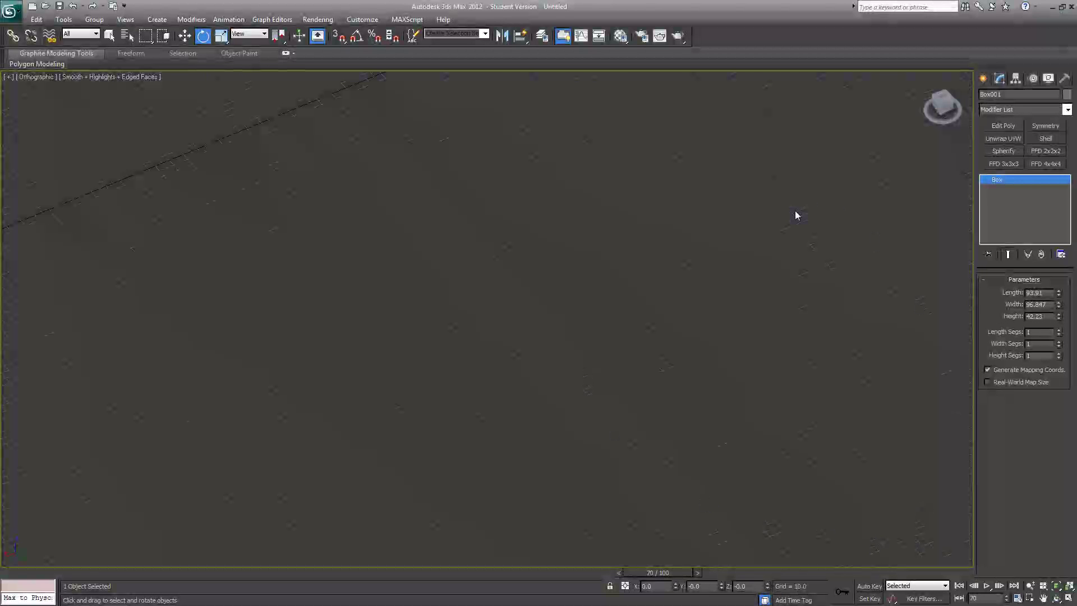
pyautogui.moveTo(221, 356); pyautogui.dragTo(902, 397, button='middle')
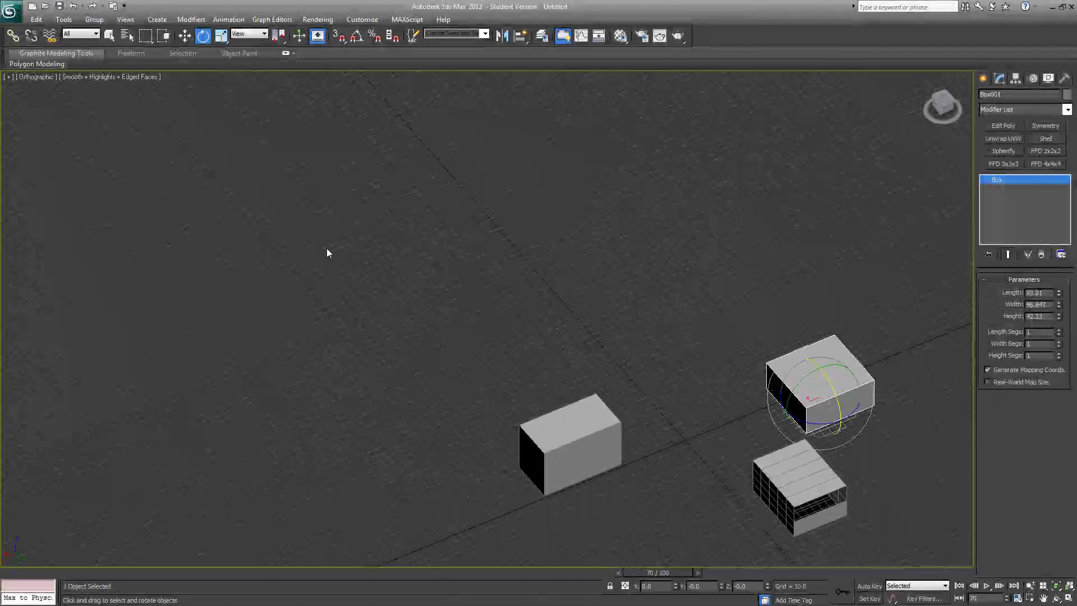
pyautogui.moveTo(249, 240); pyautogui.dragTo(161, 188, button='middle')
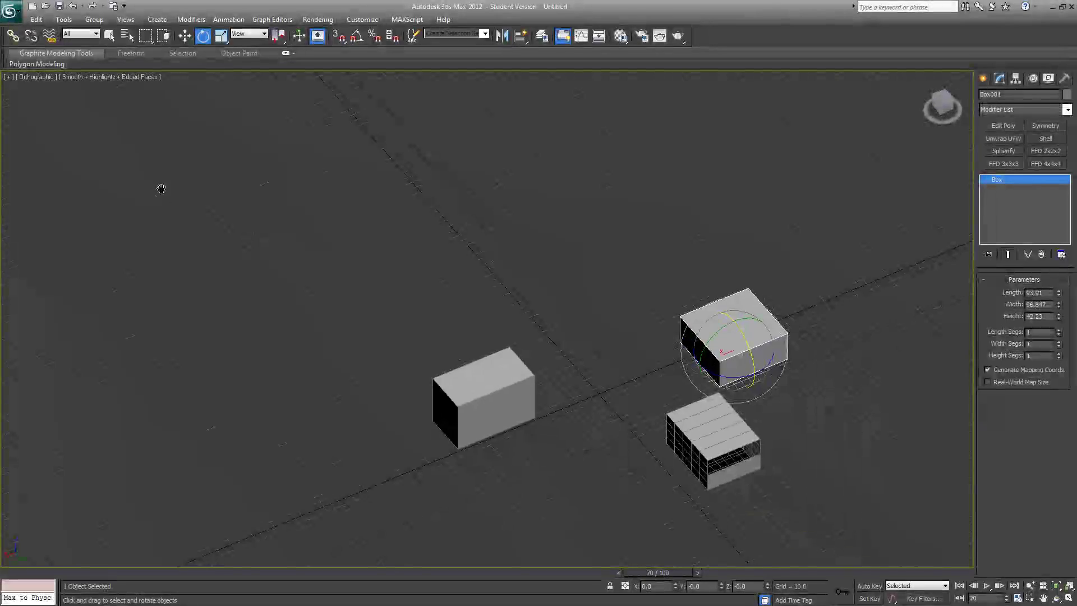
pyautogui.moveTo(624, 137); pyautogui.dragTo(37, 368, button='middle')
pyautogui.moveTo(616, 283); pyautogui.dragTo(916, 41, button='middle')
pyautogui.moveTo(314, 455); pyautogui.dragTo(164, 447, button='middle')
pyautogui.scroll(2, 590, 319)
pyautogui.scroll(6, 641, 320)
pyautogui.moveTo(641, 320); pyautogui.dragTo(230, 468, button='middle')
pyautogui.moveTo(724, 260); pyautogui.dragTo(886, 428, button='middle')
pyautogui.moveTo(331, 238); pyautogui.dragTo(742, 239, button='middle')
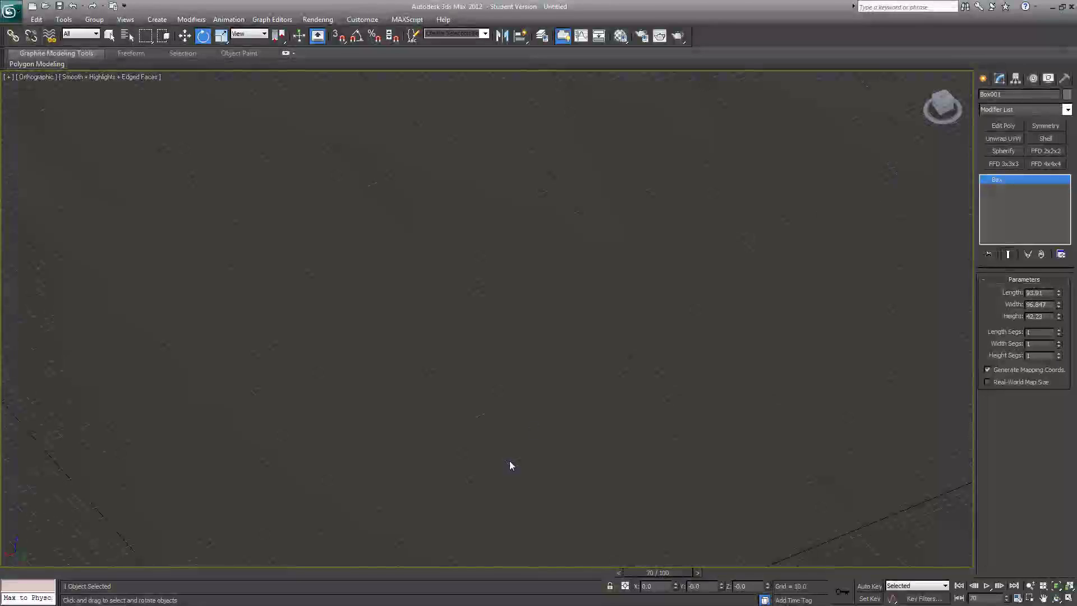
# Examine the three boxes in the orthographic view at different zoom levels and clear the selection
pyautogui.scroll(-8, 510, 464)
pyautogui.moveTo(360, 445); pyautogui.dragTo(224, 464, button='middle')
pyautogui.moveTo(734, 339); pyautogui.dragTo(752, 392, button='middle')
pyautogui.scroll(3, 775, 457)
pyautogui.moveTo(812, 368)
pyautogui.mouseDown(button='middle')
pyautogui.moveTo(419, 420)
pyautogui.moveTo(499, 380)
pyautogui.moveTo(795, 362)
pyautogui.mouseUp(button='middle')
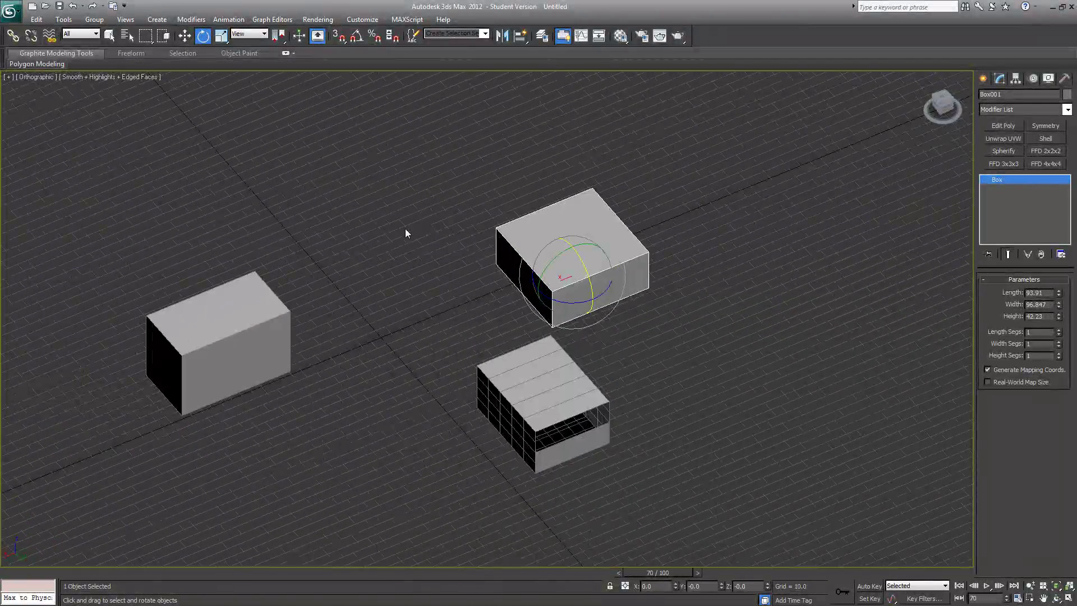
pyautogui.moveTo(517, 424); pyautogui.dragTo(540, 435, button='middle')
pyautogui.scroll(-5, 540, 414)
pyautogui.scroll(8, 481, 402)
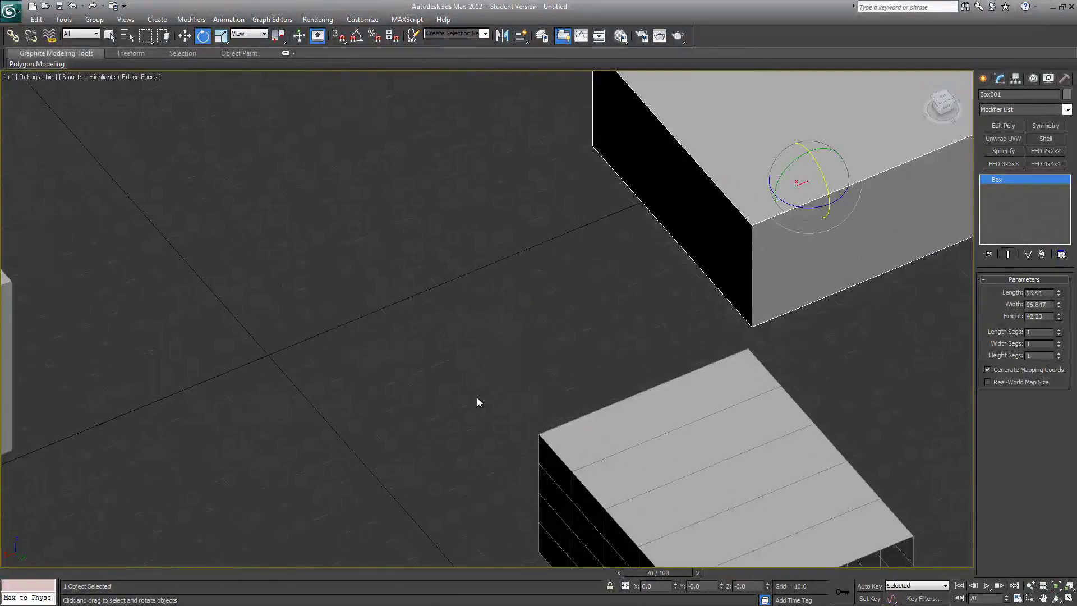
pyautogui.scroll(-9, 480, 402)
pyautogui.scroll(2, 547, 392)
pyautogui.scroll(6, 539, 364)
pyautogui.click(455, 343)
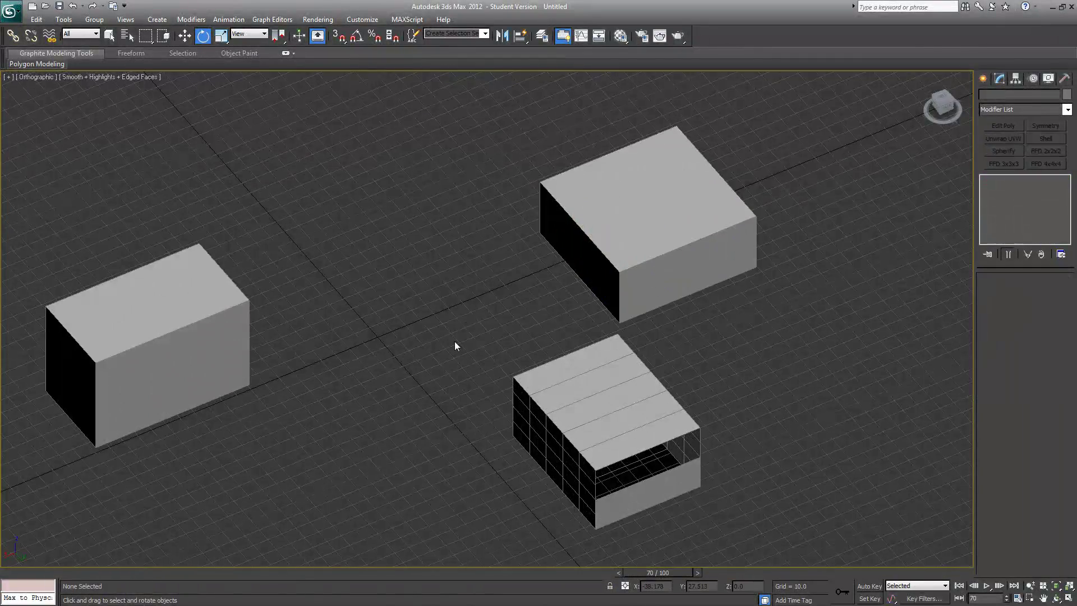
# Examine the three boxes and the empty grid beside them by zooming in and out in the orthographic view
pyautogui.scroll(-7, 454, 341)
pyautogui.scroll(10, 453, 342)
pyautogui.scroll(-9, 453, 342)
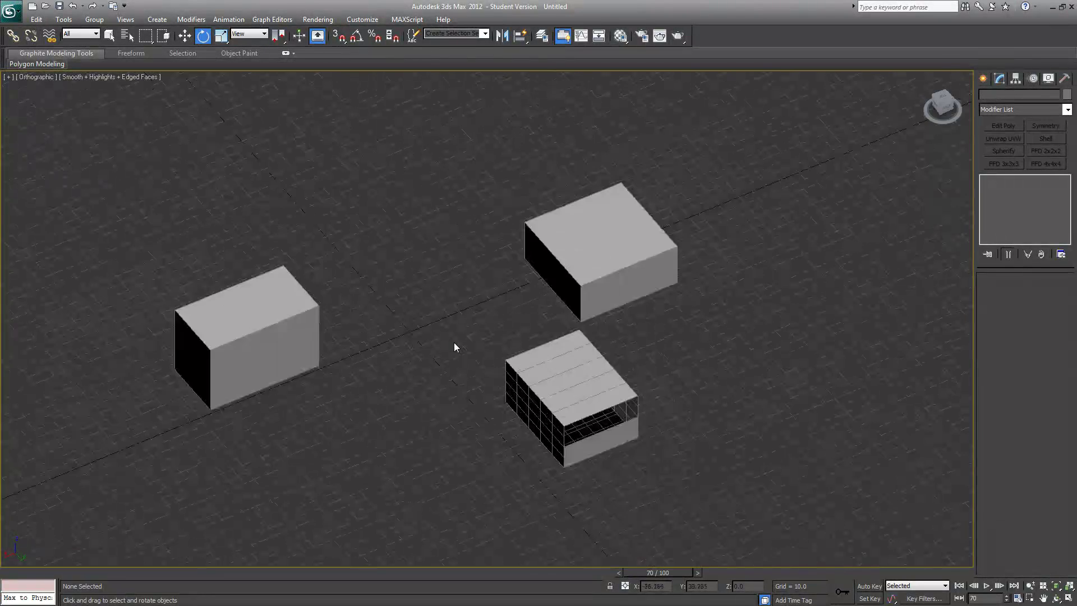
pyautogui.scroll(5, 283, 331)
pyautogui.scroll(-5, 282, 331)
pyautogui.moveTo(249, 325); pyautogui.dragTo(450, 344, button='middle')
pyautogui.scroll(5, 450, 345)
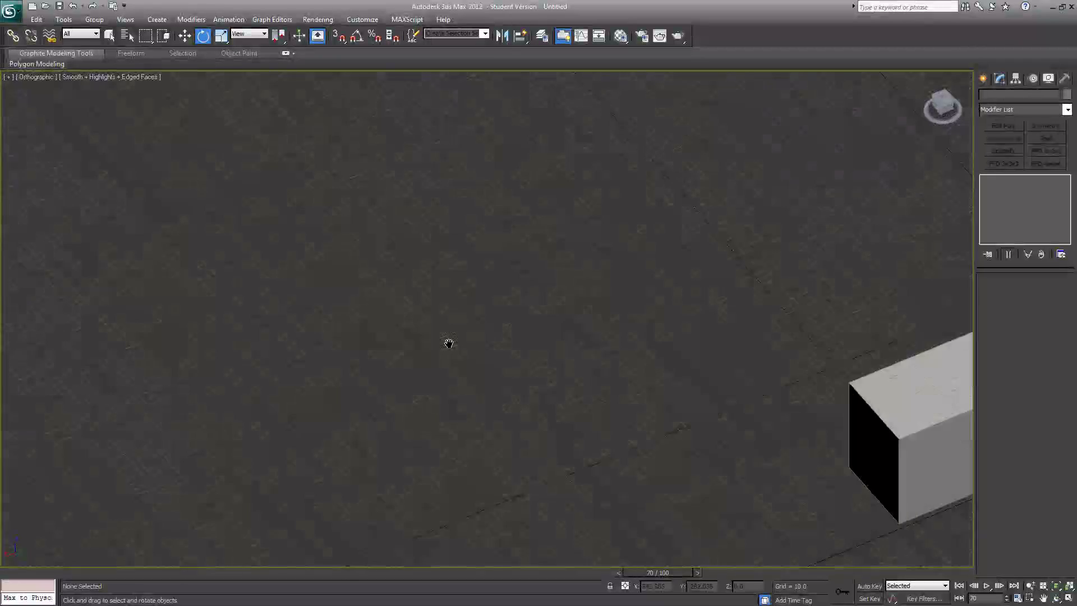
pyautogui.scroll(-5, 450, 346)
pyautogui.moveTo(603, 367); pyautogui.dragTo(404, 348, button='middle')
pyautogui.scroll(4, 404, 348)
pyautogui.scroll(-4, 404, 348)
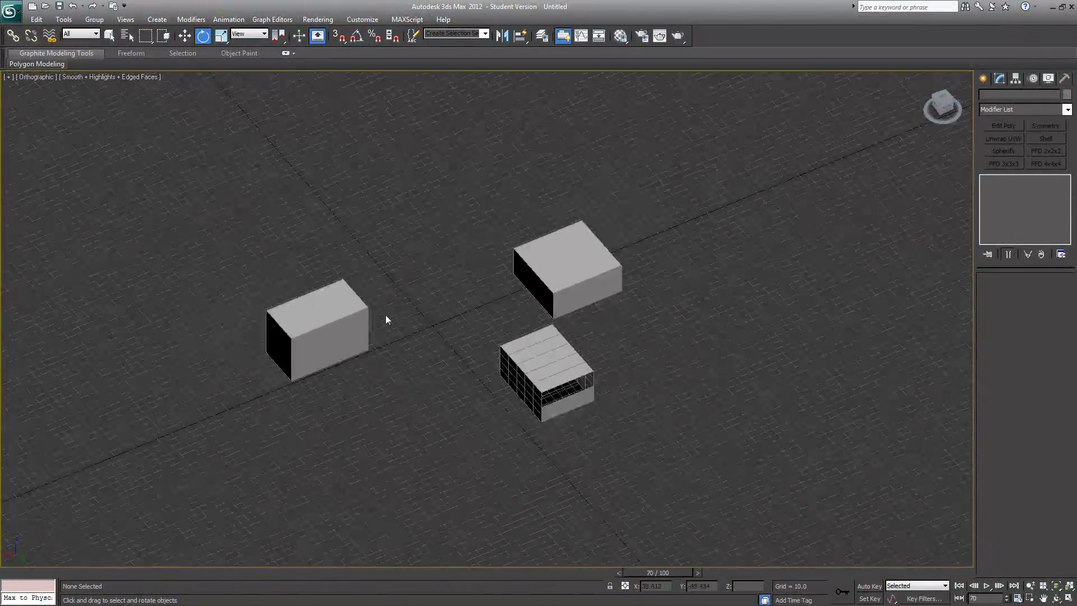
# Select the box standing apart from the other two and inspect it up close in the orthographic view
pyautogui.click(328, 331)
pyautogui.scroll(5, 328, 330)
pyautogui.scroll(-4, 327, 329)
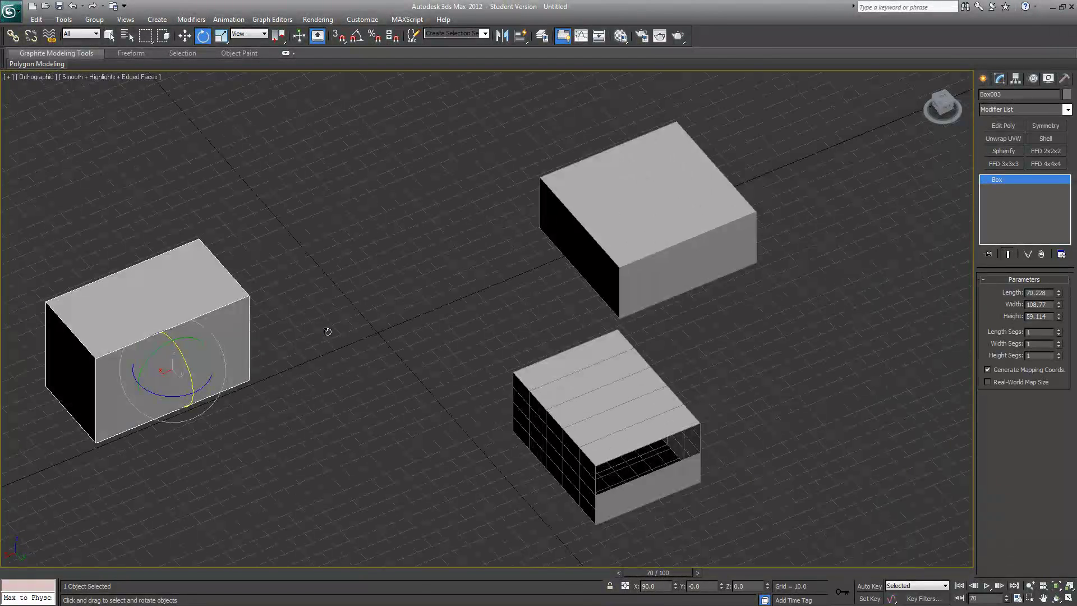
pyautogui.moveTo(328, 330); pyautogui.dragTo(582, 305, button='middle')
pyautogui.scroll(4, 578, 312)
pyautogui.scroll(-3, 576, 313)
pyautogui.scroll(2, 575, 313)
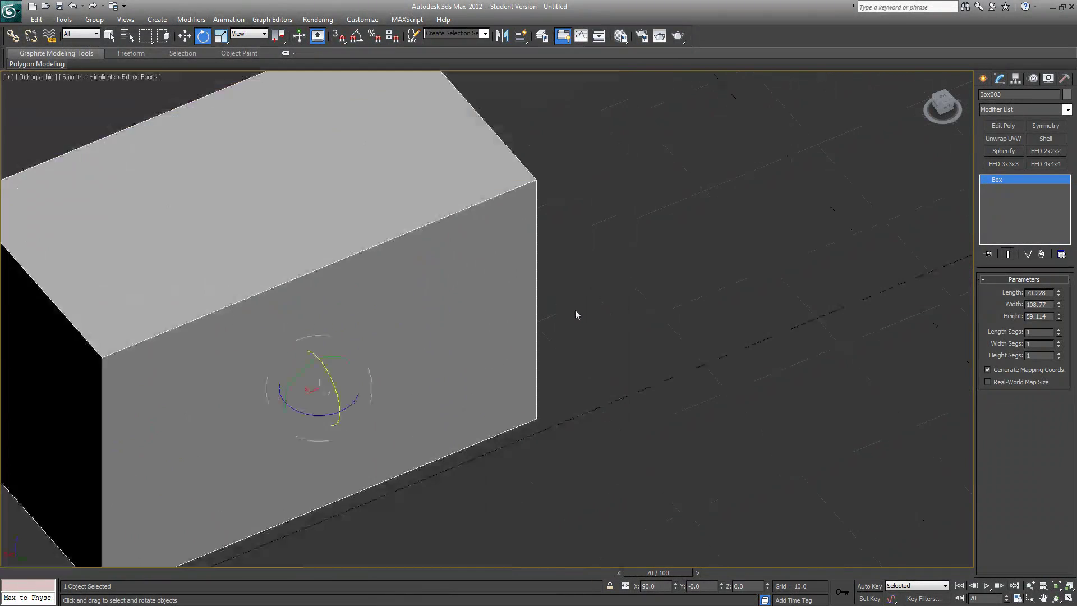
pyautogui.scroll(-4, 575, 312)
pyautogui.moveTo(450, 319); pyautogui.dragTo(533, 308, button='middle')
pyautogui.scroll(2, 533, 308)
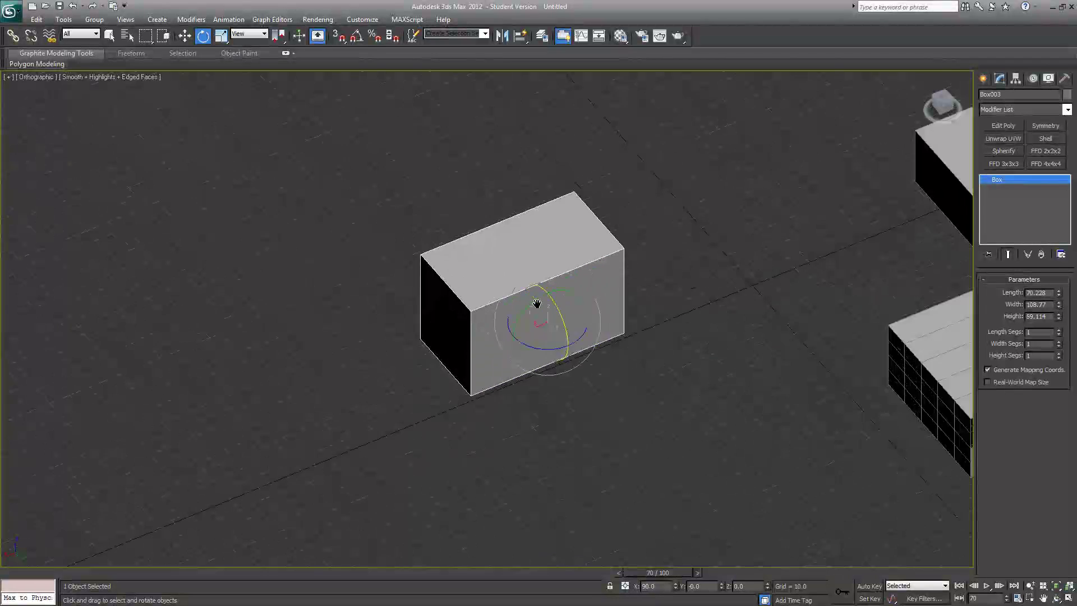
pyautogui.scroll(4, 539, 301)
pyautogui.scroll(-2, 539, 300)
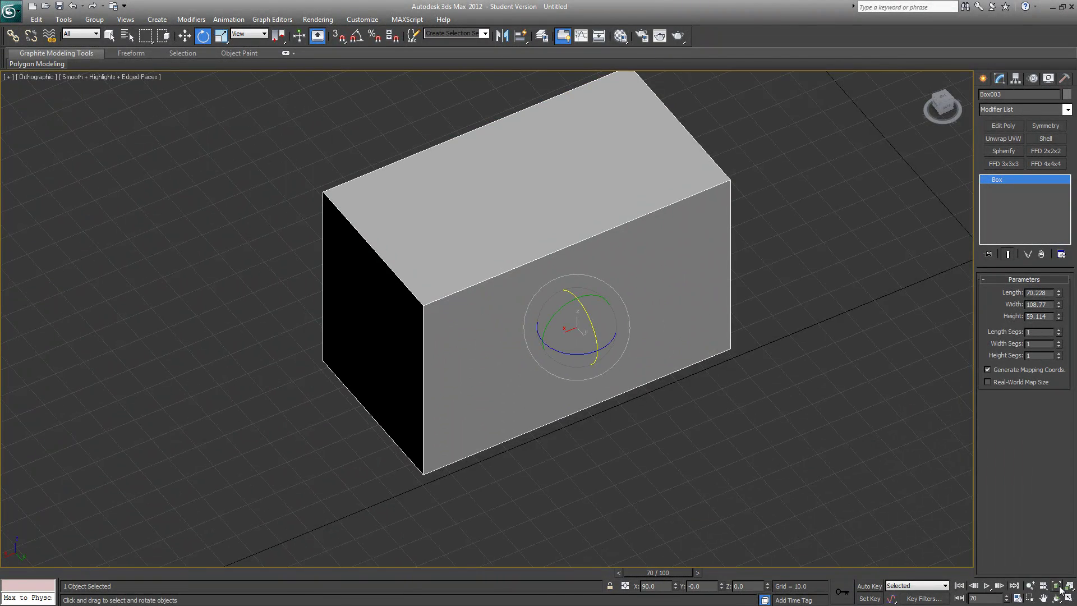
# Fit the selected box to the orthographic view with Zoom Extents All Selected, and return to an overview of the scene
pyautogui.scroll(-5, 312, 373)
pyautogui.scroll(2, 372, 372)
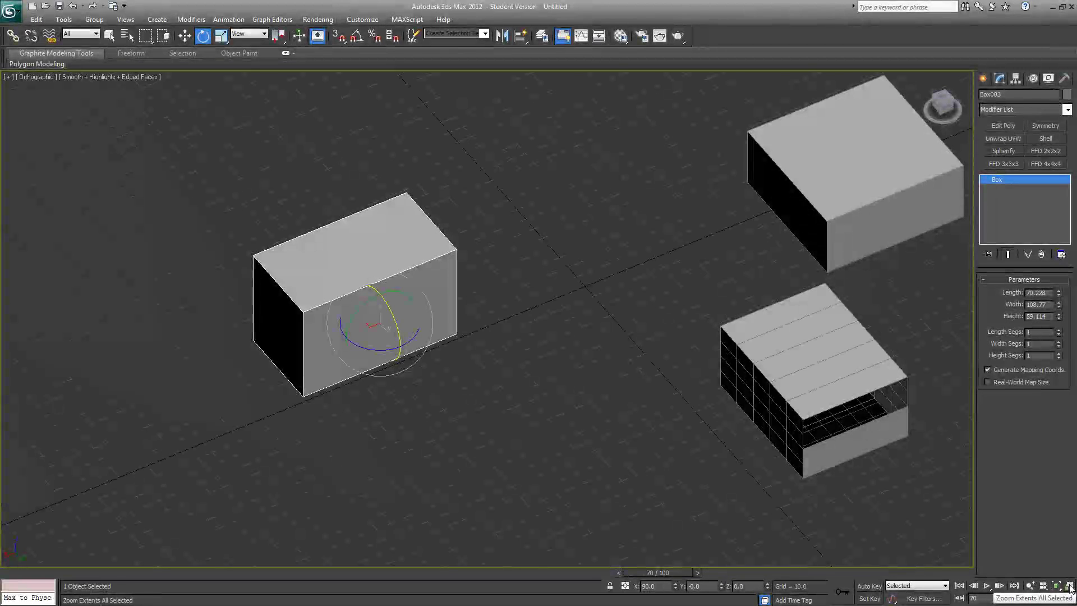
pyautogui.scroll(-3, 371, 387)
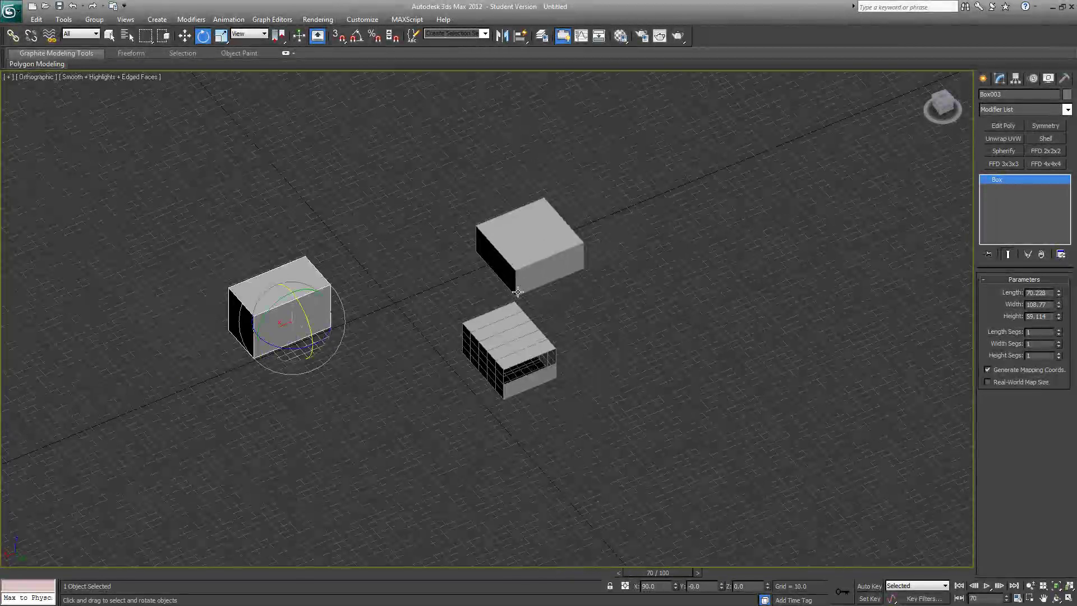
pyautogui.click(1030, 599)
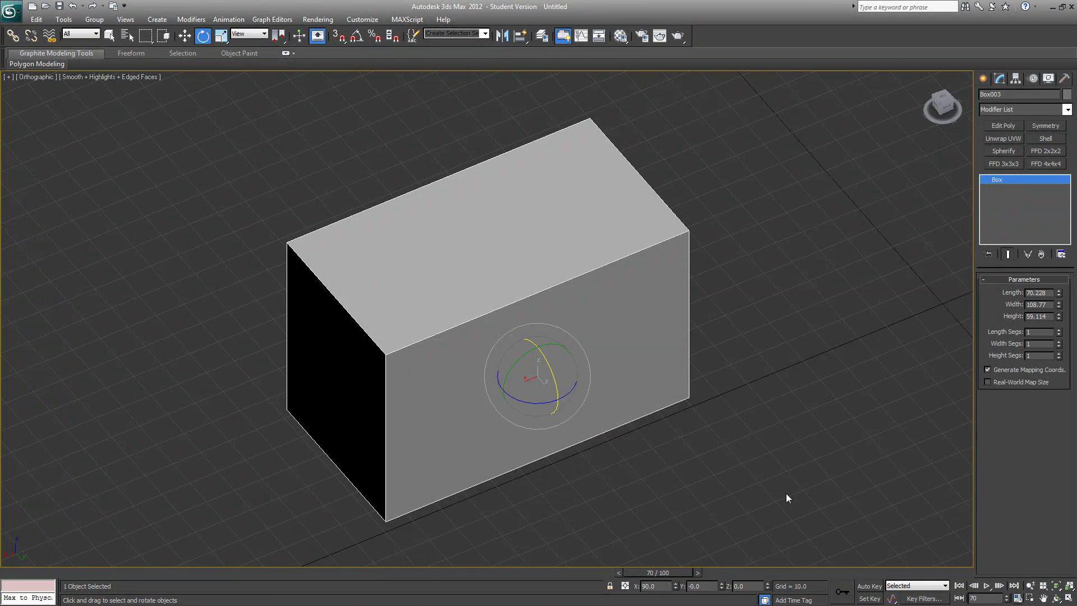
pyautogui.moveTo(885, 479); pyautogui.dragTo(565, 463, button='middle')
pyautogui.scroll(-5, 565, 464)
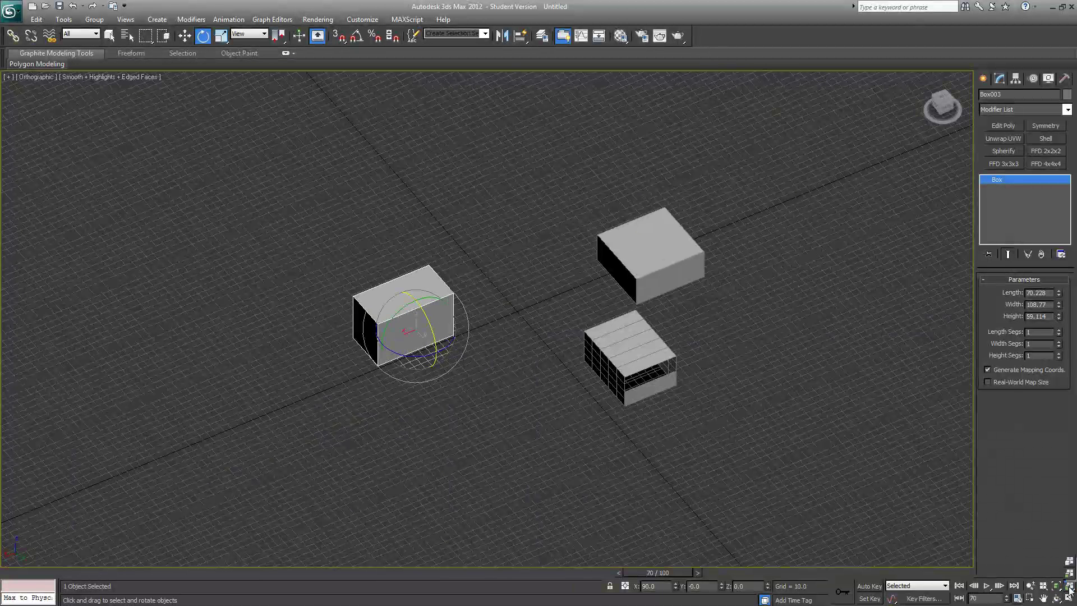
# Frame all objects with Zoom Extents All, select the plain box behind the open-ended one, and frame the whole scene again
pyautogui.moveTo(1070, 568); pyautogui.dragTo(1071, 567)
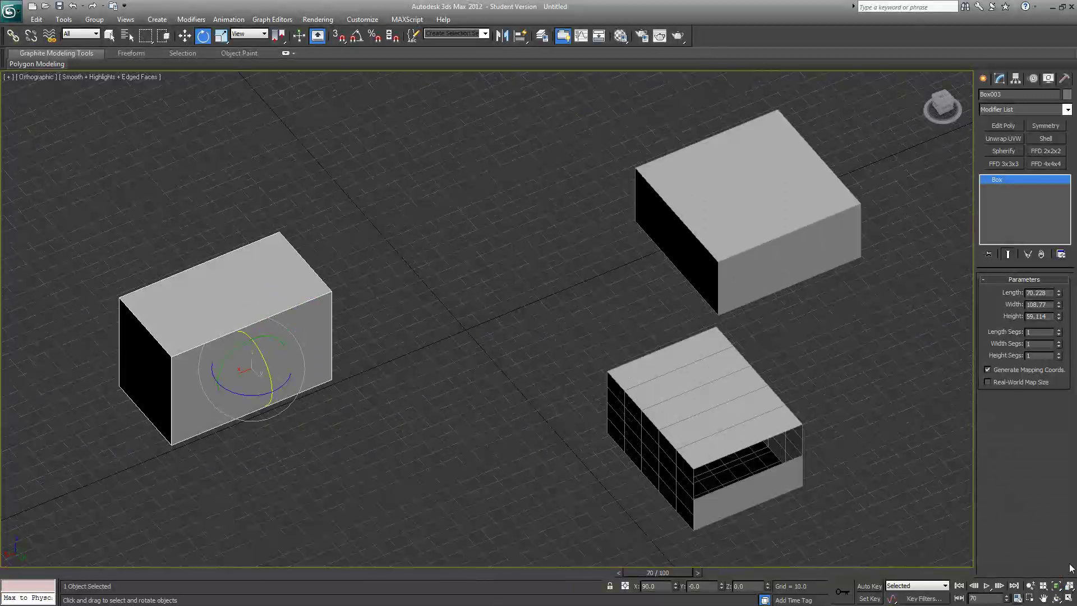
pyautogui.moveTo(886, 473); pyautogui.dragTo(738, 442, button='middle')
pyautogui.scroll(-7, 702, 458)
pyautogui.click(500, 275)
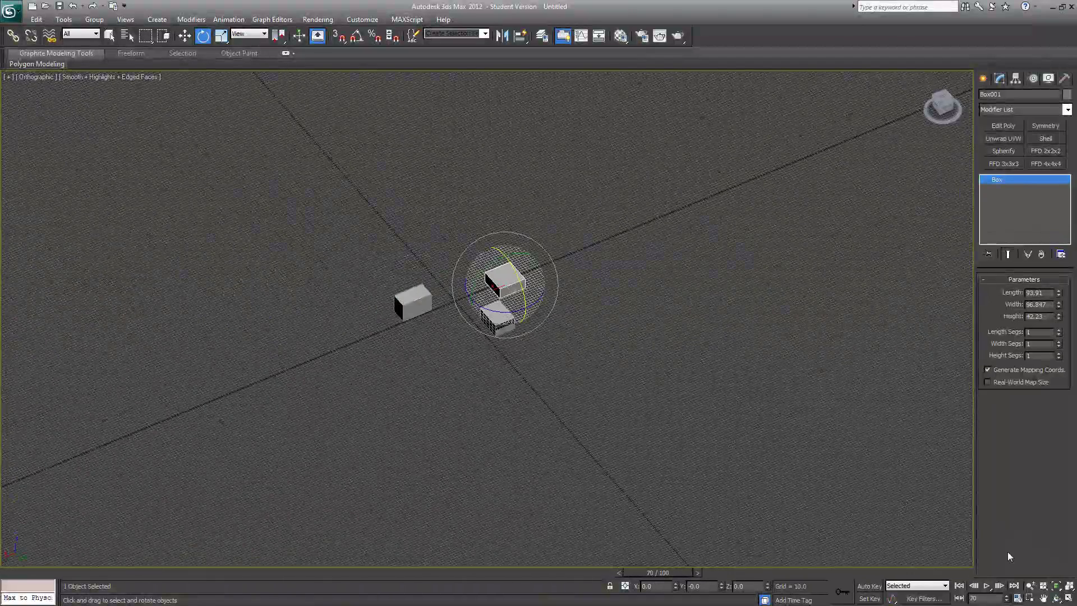
pyautogui.click(1071, 586)
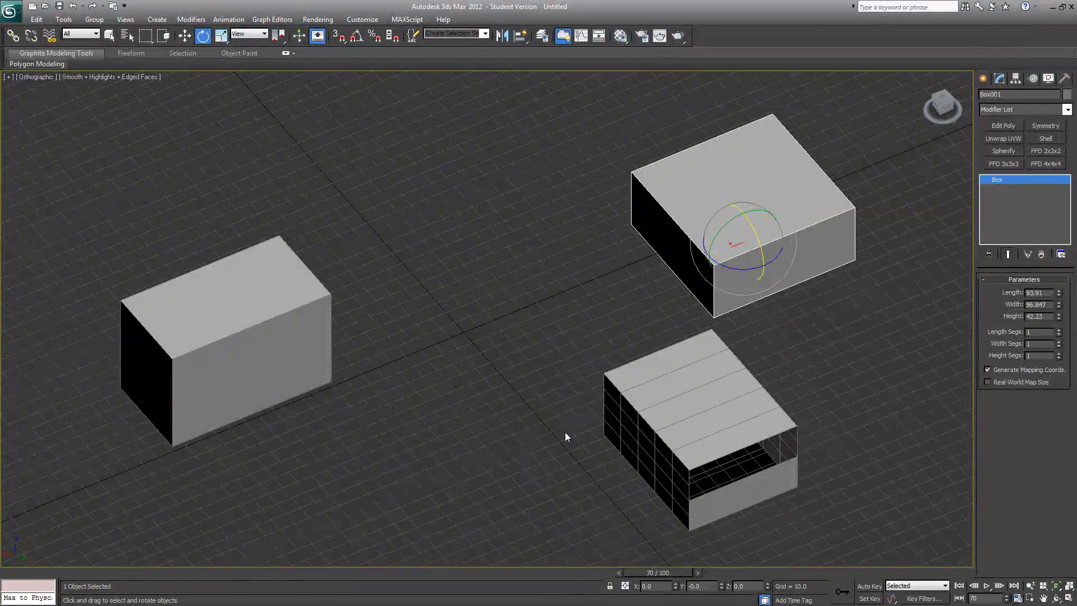
# Switch to the perspective view and zoom to the extents of the selected plain box
pyautogui.press('p')
pyautogui.moveTo(702, 512); pyautogui.dragTo(755, 480, button='middle')
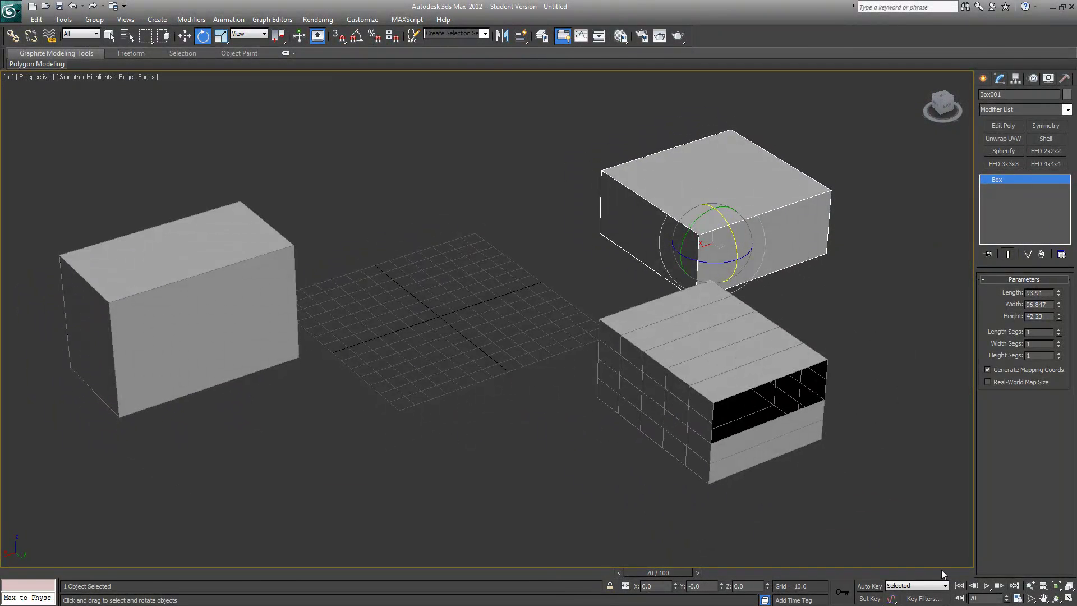
pyautogui.click(1069, 574)
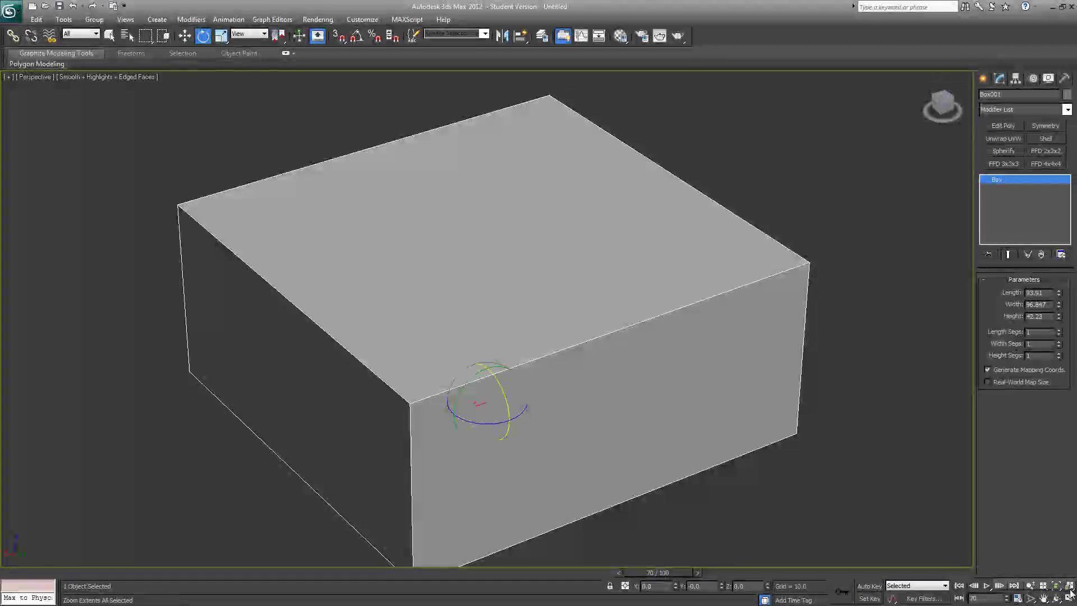
# Select the open-ended box, zoom to its extents and orbit around to its segmented side
pyautogui.scroll(-5, 729, 460)
pyautogui.click(467, 487)
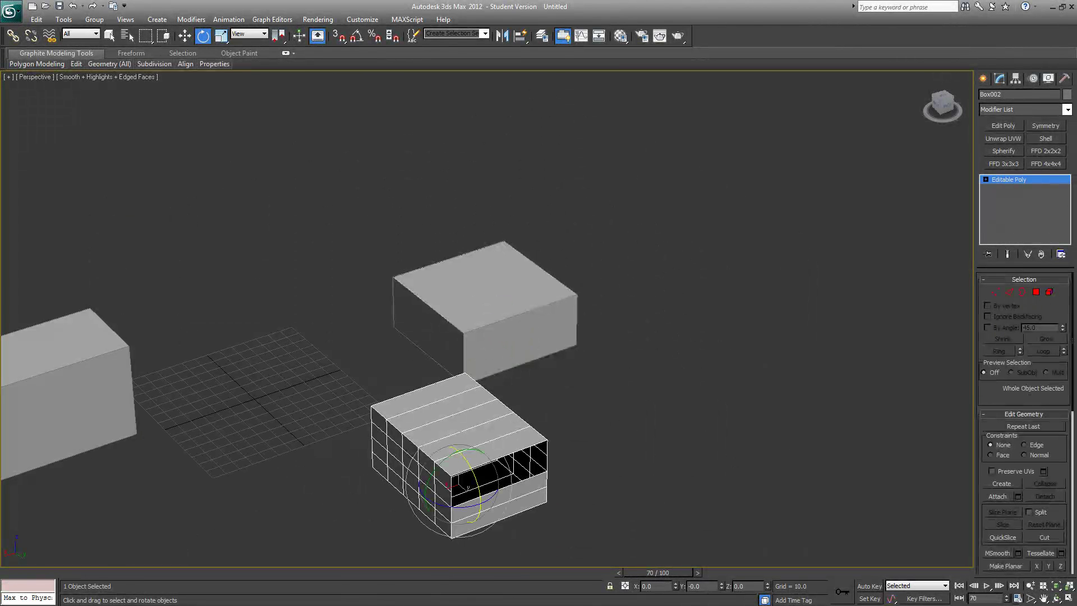
pyautogui.click(1070, 589)
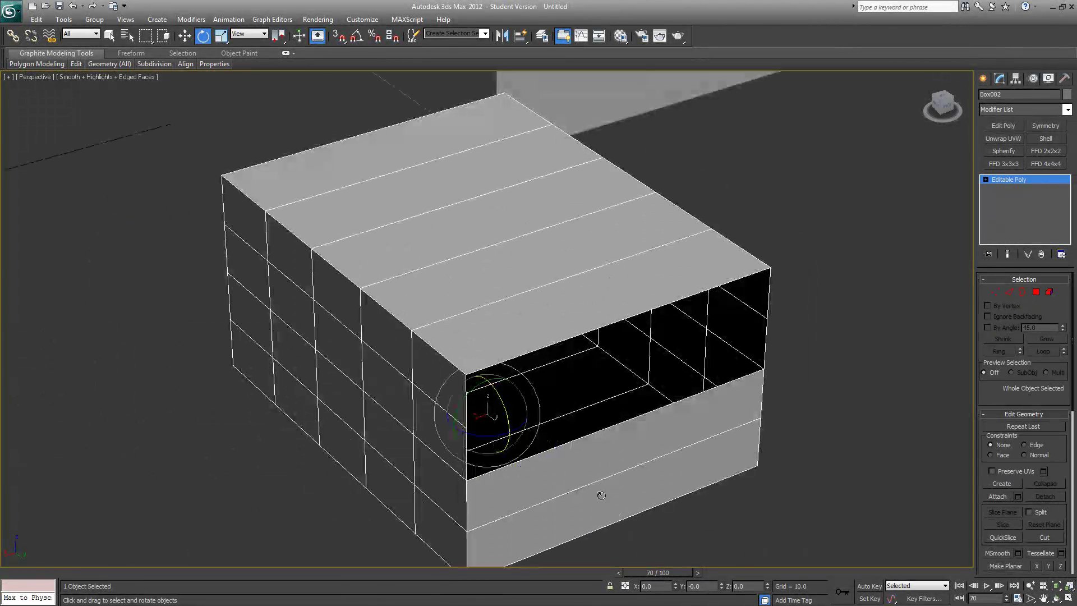
pyautogui.scroll(-4, 601, 484)
pyautogui.scroll(2, 606, 476)
pyautogui.keyDown('alt'); pyautogui.moveTo(621, 467); pyautogui.dragTo(393, 475, button='middle'); pyautogui.keyUp('alt')
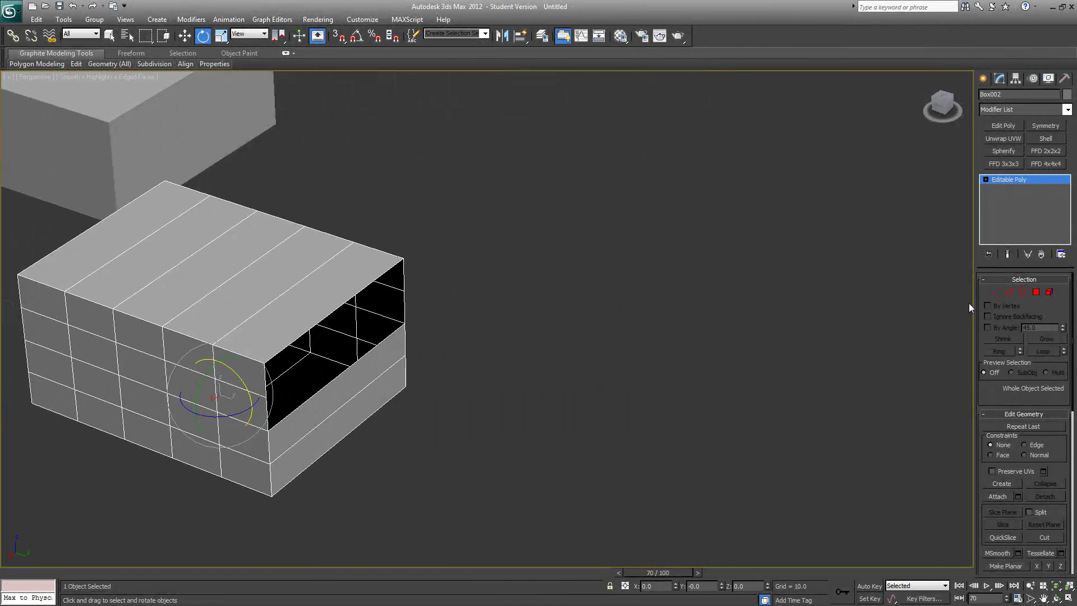
# At Polygon level, select the second strip on top of the open-ended box and zoom to its extents
pyautogui.click(1036, 292)
pyautogui.click(163, 249)
pyautogui.scroll(-6, 496, 355)
pyautogui.scroll(5, 463, 372)
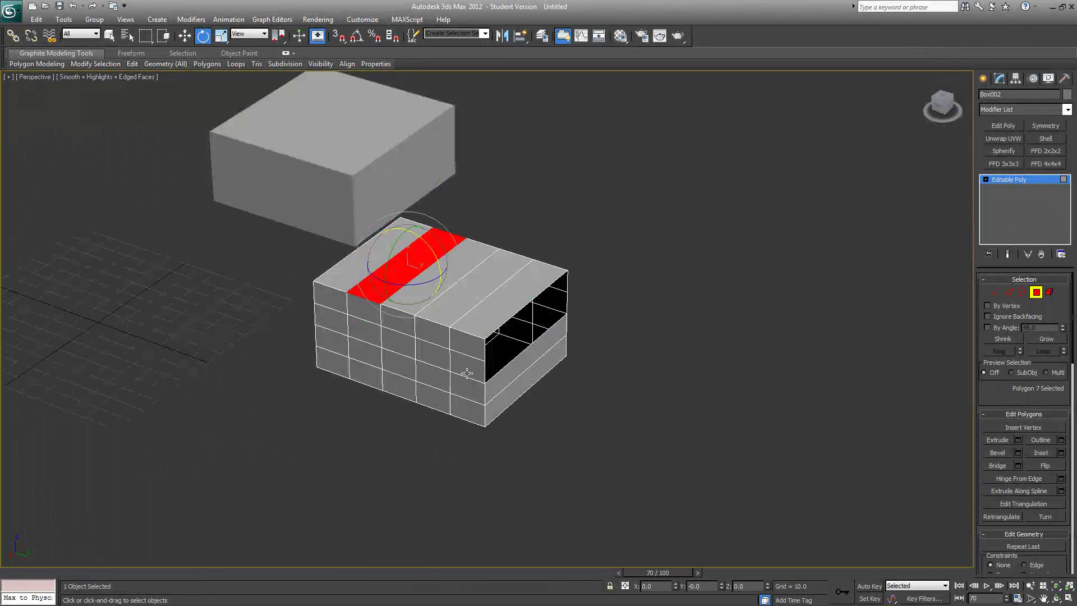
pyautogui.click(1068, 587)
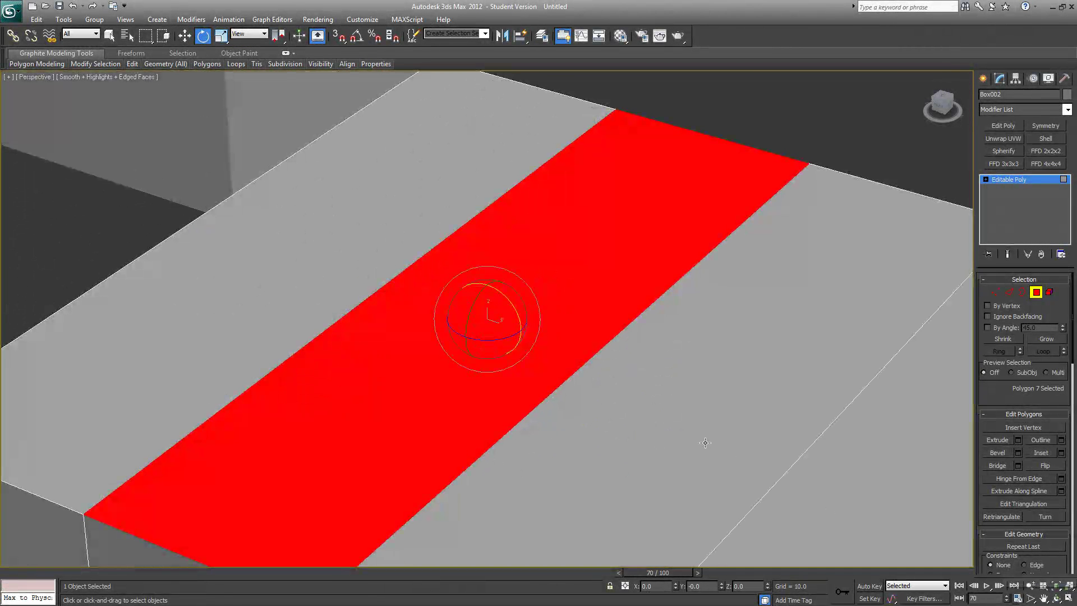
pyautogui.scroll(-5, 438, 416)
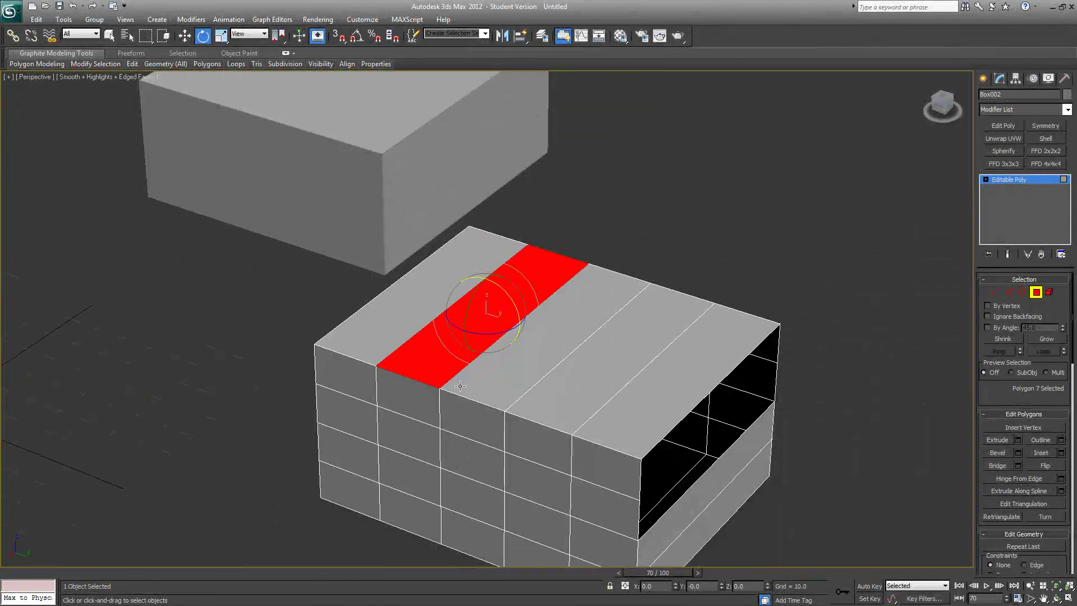
# Add two polygons on the box's segmented side to the selection and zoom to the extents of the selected polygons
pyautogui.scroll(2, 504, 345)
pyautogui.scroll(-4, 582, 408)
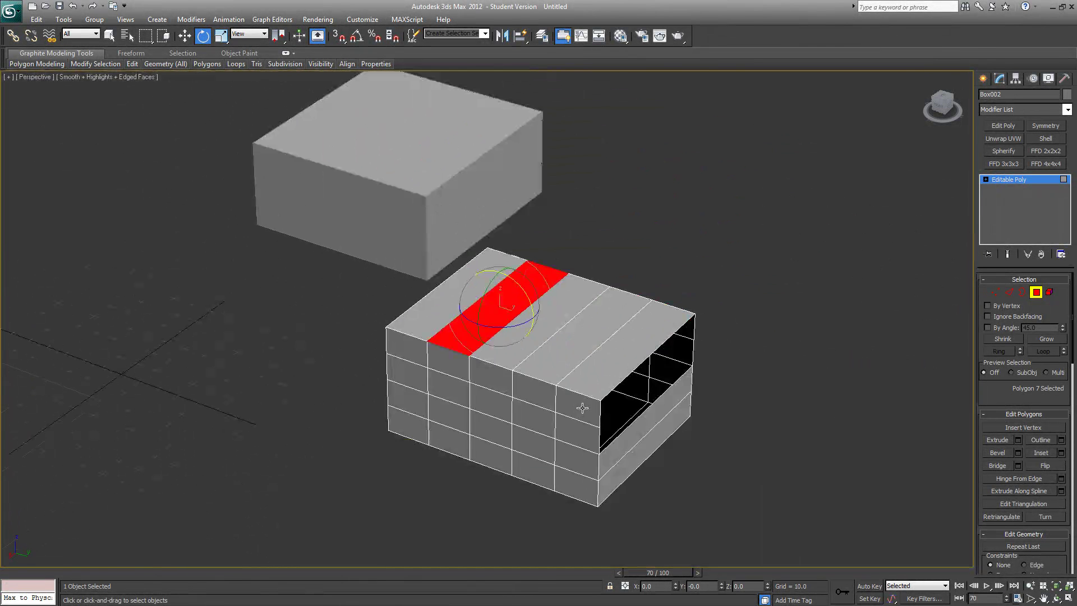
pyautogui.keyDown('ctrl'); pyautogui.click(563, 416); pyautogui.keyUp('ctrl')
pyautogui.keyDown('ctrl'); pyautogui.click(492, 399); pyautogui.keyUp('ctrl')
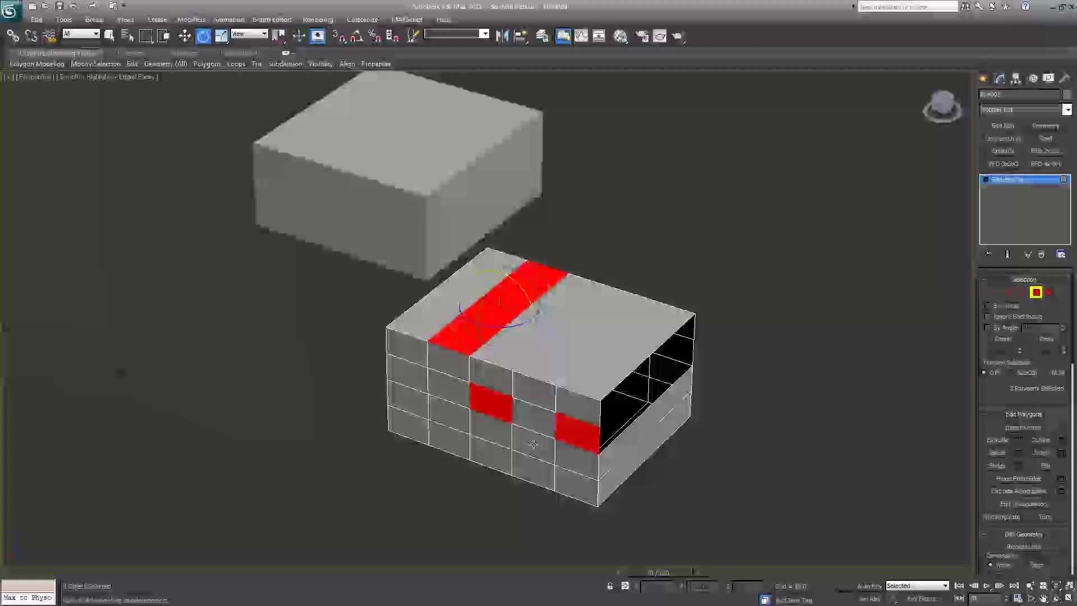
pyautogui.click(1069, 586)
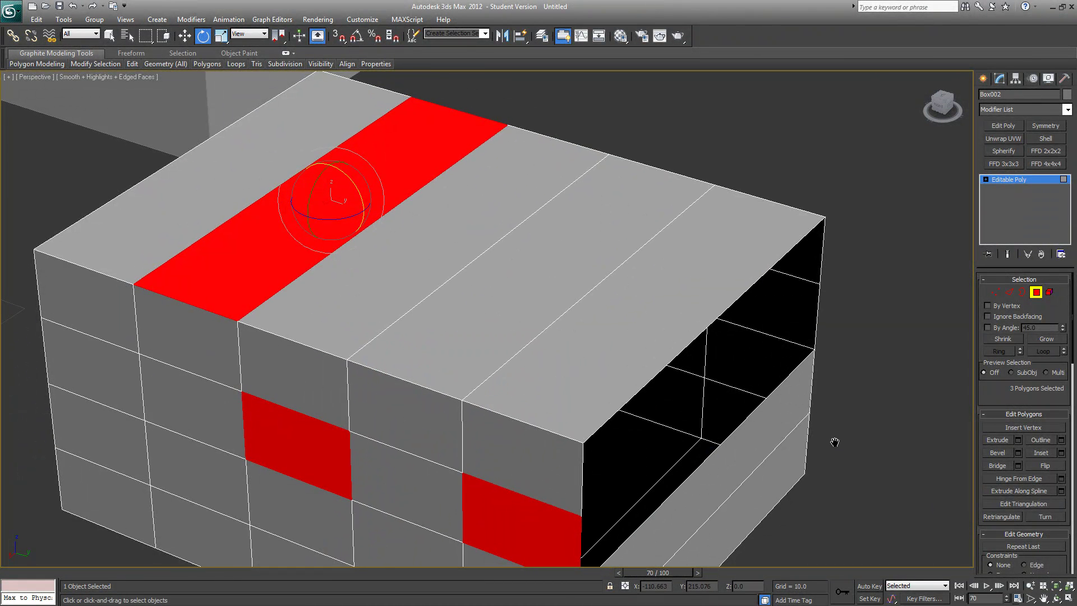
# Select all polygons of the open-ended box, zoom to their extents and leave Polygon level
pyautogui.scroll(-6, 847, 430)
pyautogui.moveTo(409, 405); pyautogui.dragTo(719, 149)
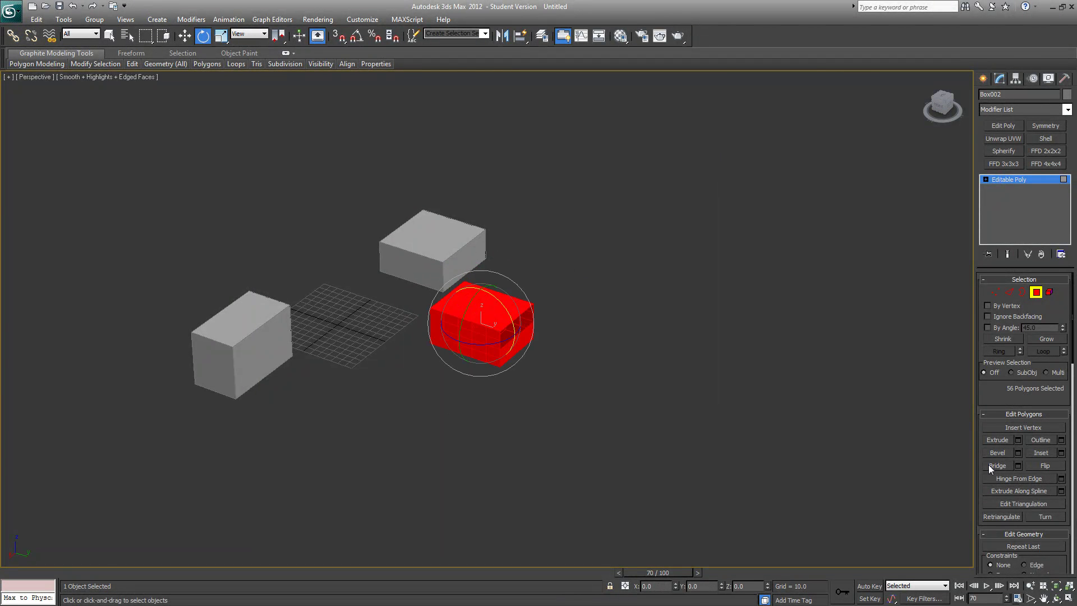
pyautogui.click(1069, 587)
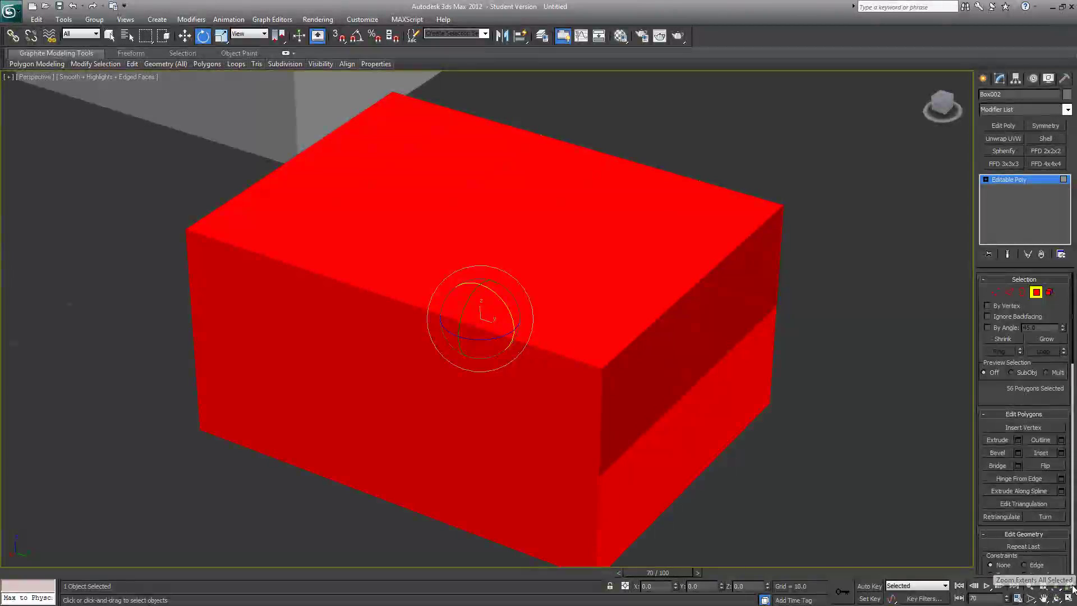
pyautogui.click(1037, 293)
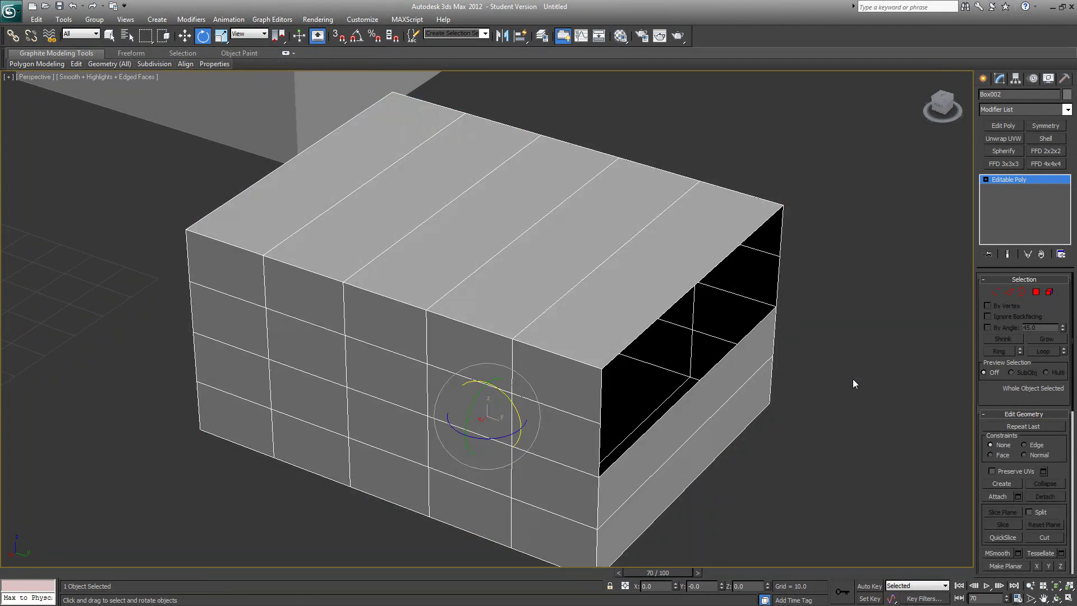
# Enter Vertex level on the open-ended box, zoom to the extents of the selected corner vertex and orbit around it
pyautogui.scroll(-6, 817, 366)
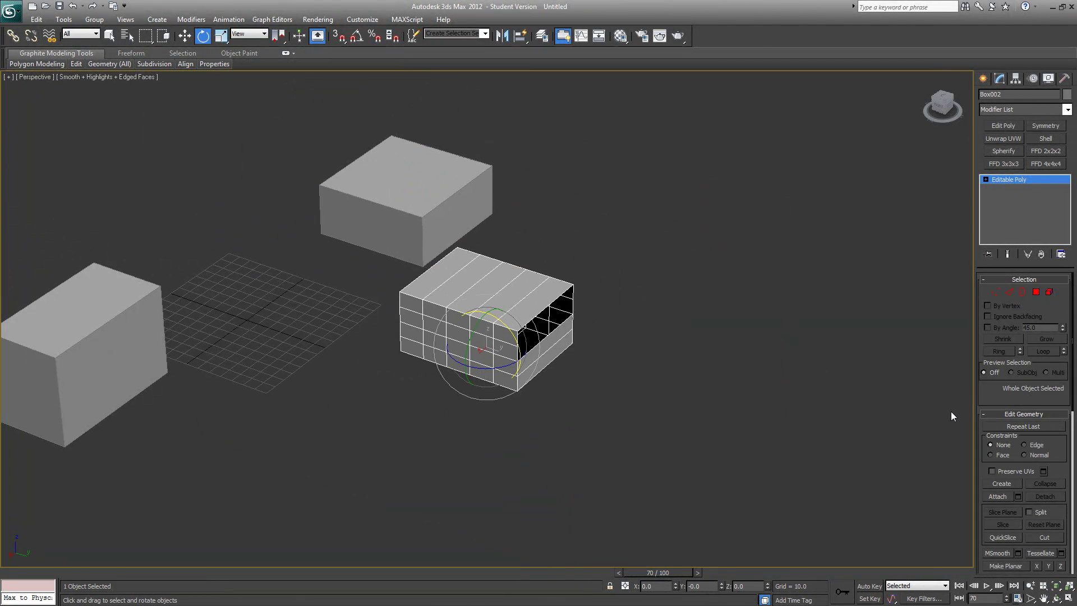
pyautogui.press('1')
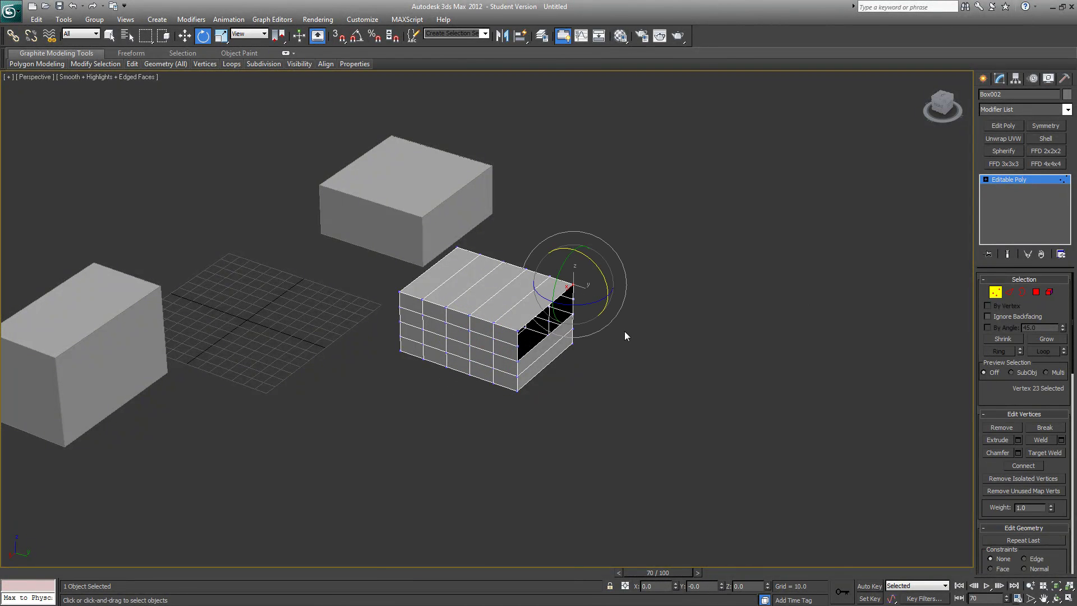
pyautogui.click(1070, 590)
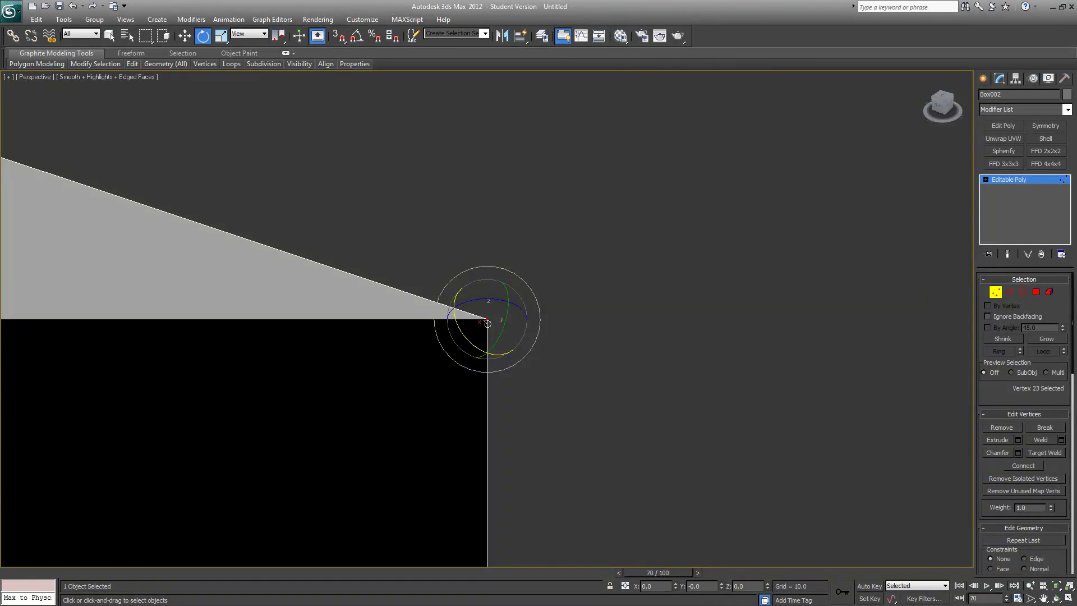
pyautogui.keyDown('alt'); pyautogui.moveTo(503, 409); pyautogui.dragTo(609, 393, button='middle'); pyautogui.keyUp('alt')
pyautogui.scroll(-8, 450, 426)
pyautogui.scroll(2, 608, 393)
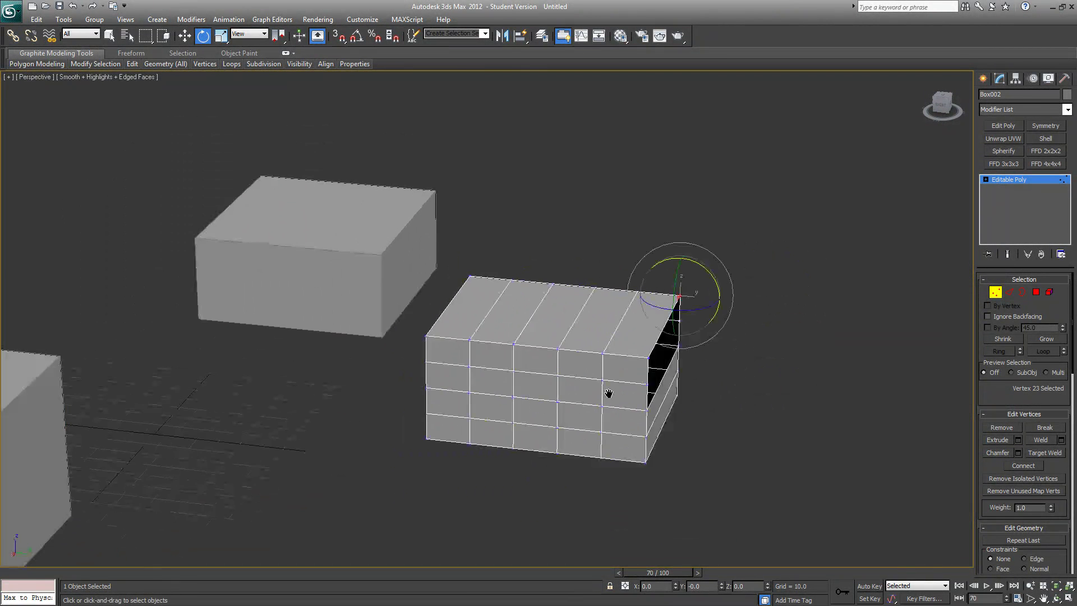
# Examine the open-ended box at varying zoom levels in perspective, from a scene overview to inside its walls
pyautogui.scroll(-5, 609, 393)
pyautogui.scroll(7, 608, 393)
pyautogui.scroll(-4, 609, 393)
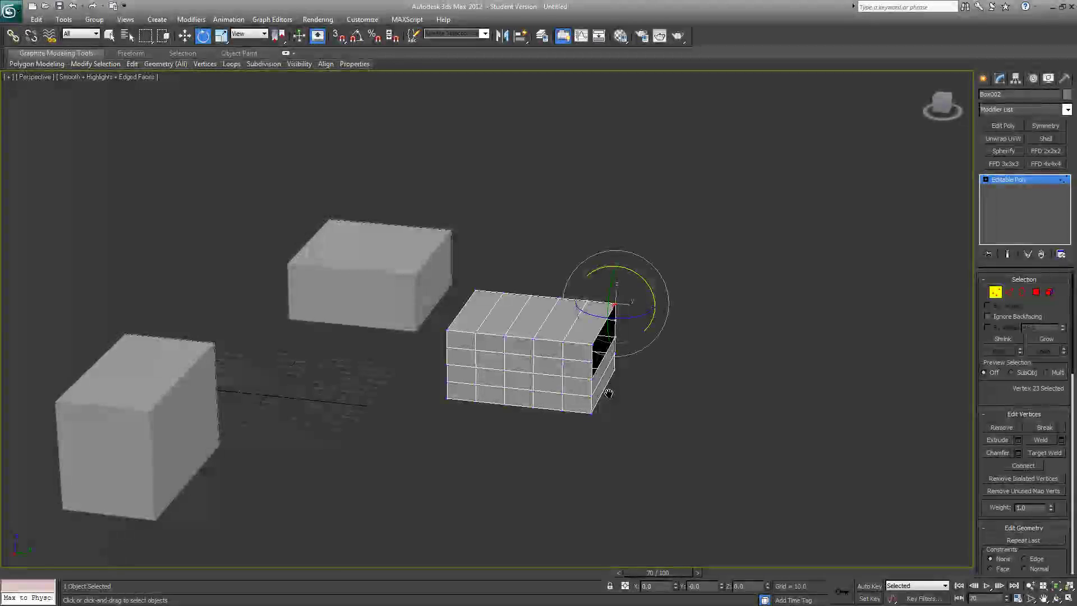
pyautogui.scroll(8, 609, 393)
pyautogui.scroll(2, 608, 393)
pyautogui.scroll(-2, 609, 393)
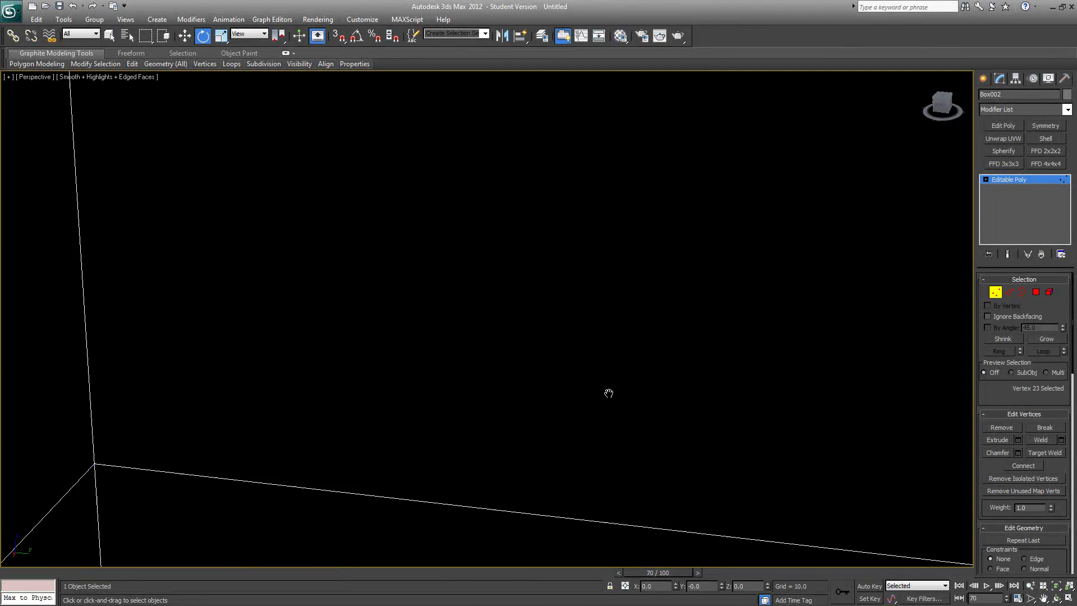
pyautogui.scroll(1, 608, 392)
pyautogui.scroll(-5, 609, 393)
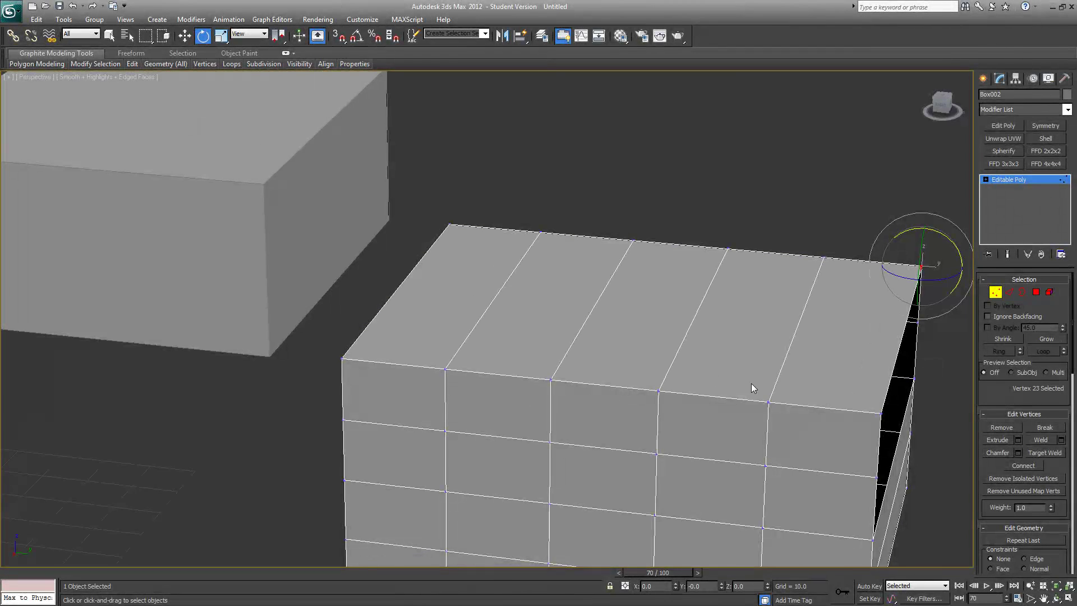
# Examine the selected corner vertex of the open-ended box in perspective, from extreme close-up to a scene overview
pyautogui.moveTo(752, 384); pyautogui.dragTo(402, 409, button='middle')
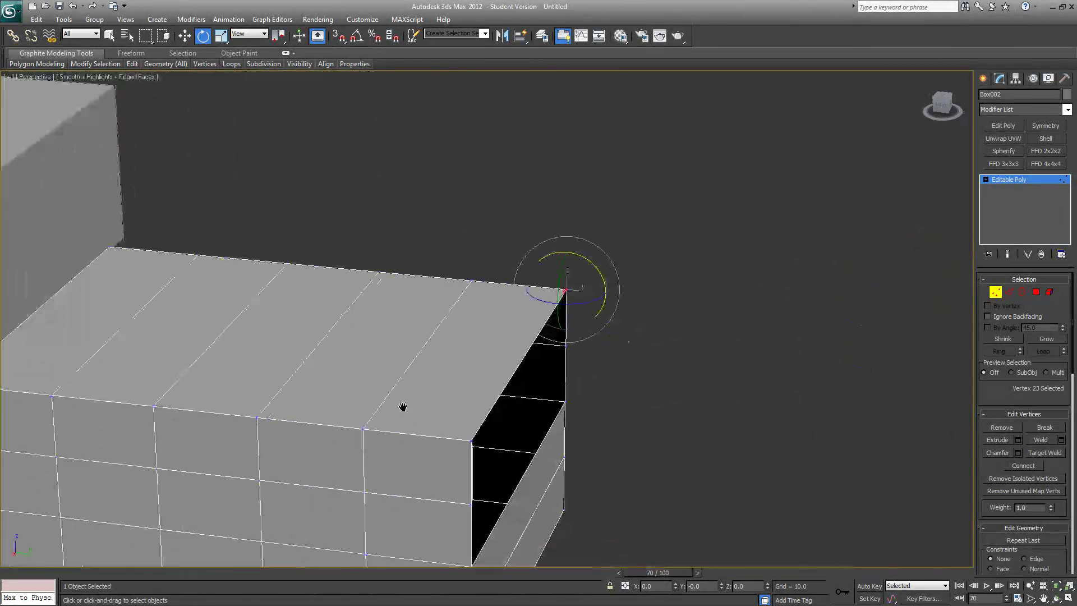
pyautogui.scroll(4, 648, 316)
pyautogui.scroll(-2, 431, 334)
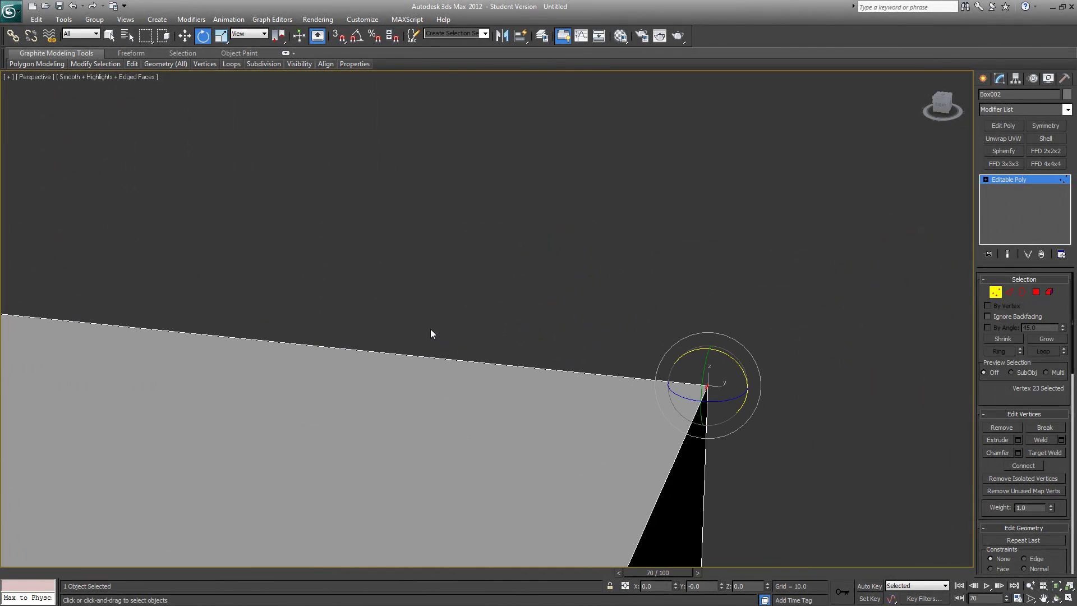
pyautogui.moveTo(898, 513); pyautogui.dragTo(680, 436, button='middle')
pyautogui.scroll(4, 682, 436)
pyautogui.moveTo(549, 251); pyautogui.dragTo(638, 396, button='middle')
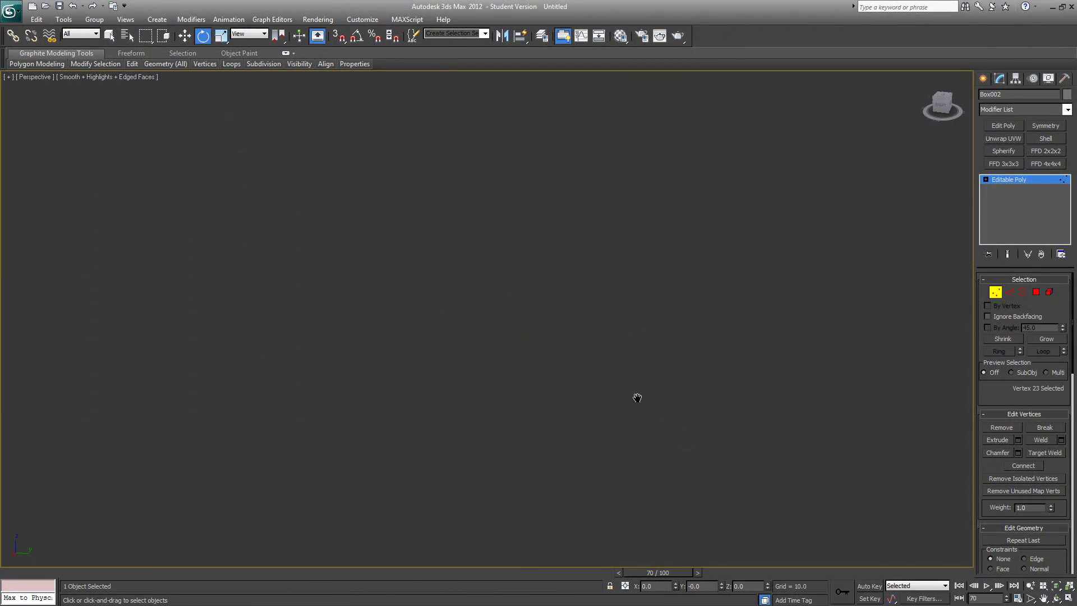
pyautogui.scroll(1, 637, 399)
pyautogui.scroll(-1, 637, 399)
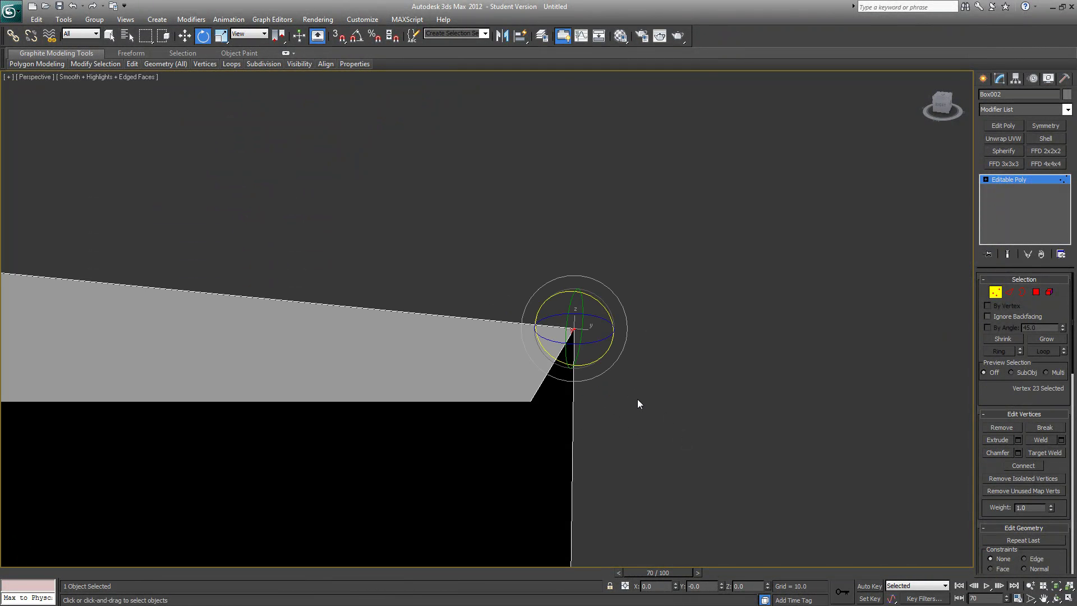
pyautogui.scroll(-1, 637, 399)
pyautogui.scroll(-5, 637, 404)
pyautogui.scroll(2, 630, 411)
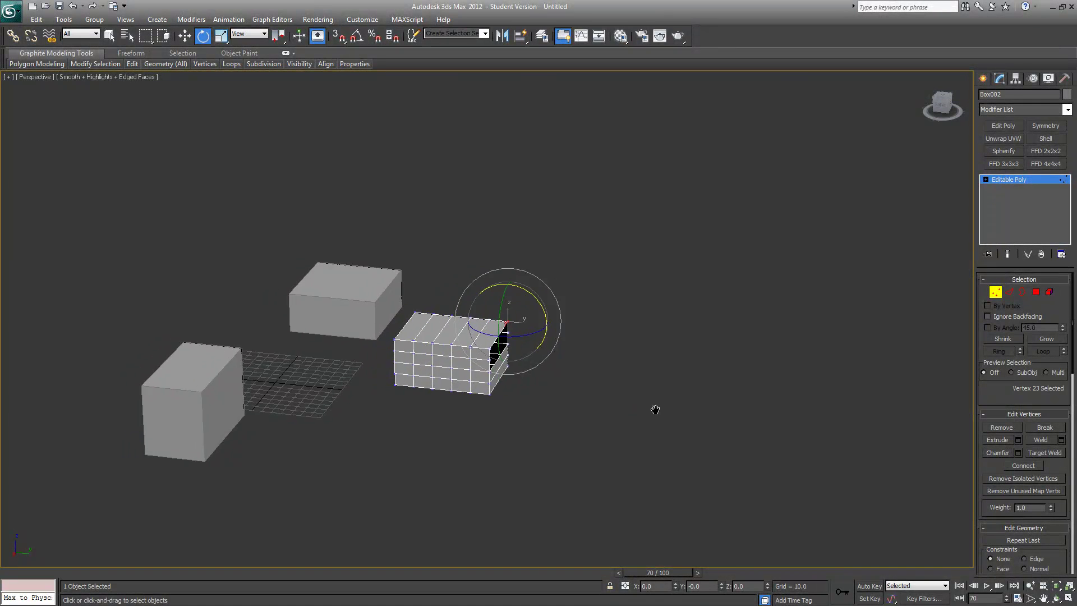
# Switch the perspective view to orthographic and zoom to the extents of the selected corner vertex
pyautogui.moveTo(654, 409); pyautogui.dragTo(672, 413, button='middle')
pyautogui.press('u')
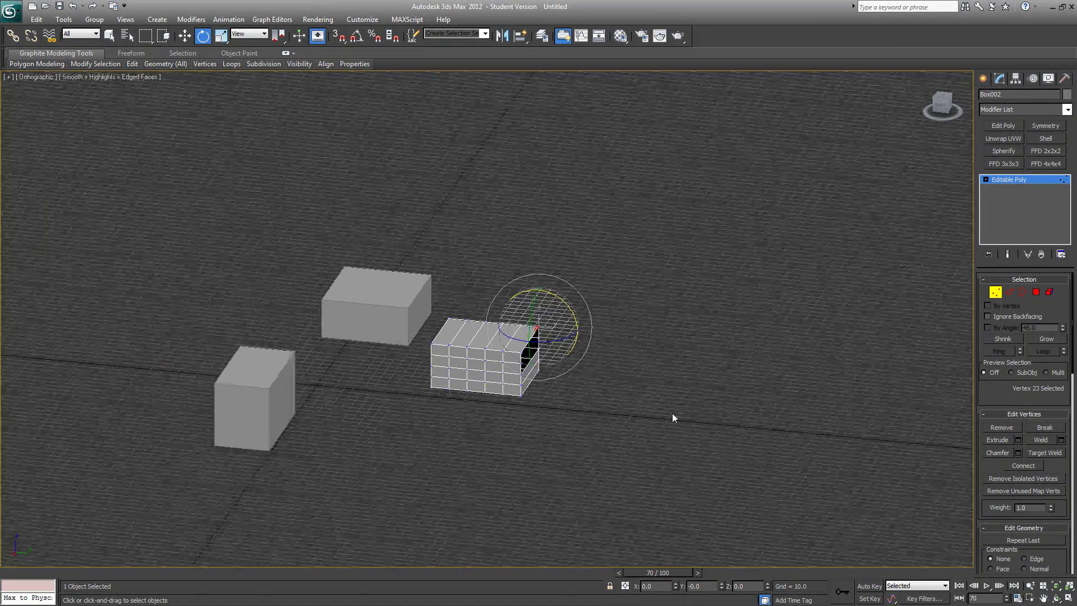
pyautogui.press('z')
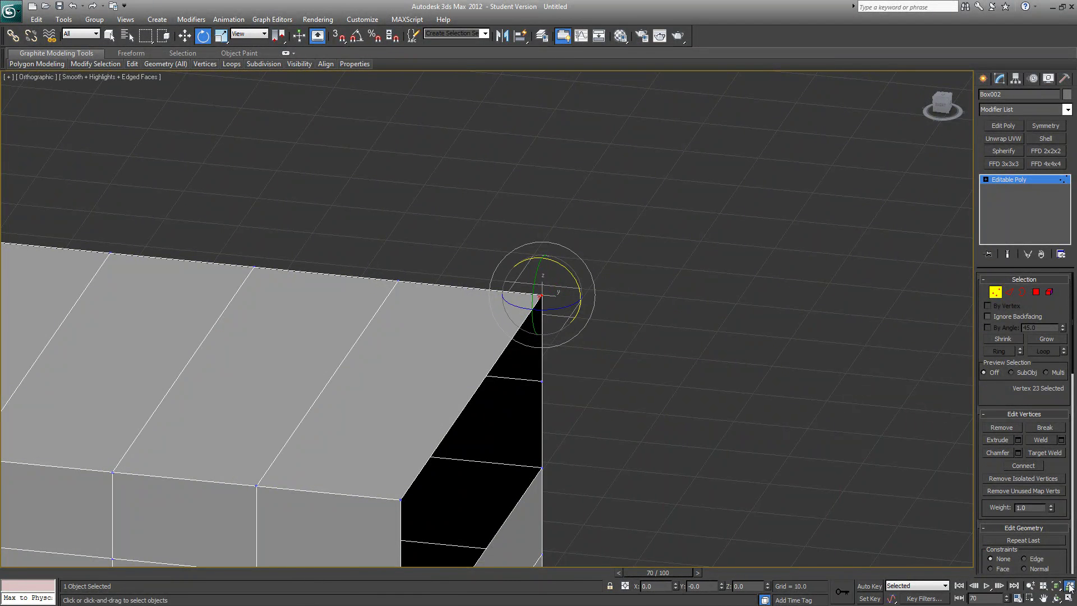
# Examine the selected corner vertex in orthographic view at increasingly close zoom levels, then return to an overview of the boxes
pyautogui.scroll(5, 676, 472)
pyautogui.scroll(2, 631, 440)
pyautogui.moveTo(662, 251); pyautogui.dragTo(597, 397, button='middle')
pyautogui.scroll(5, 596, 397)
pyautogui.moveTo(699, 205); pyautogui.dragTo(585, 356, button='middle')
pyautogui.scroll(6, 587, 356)
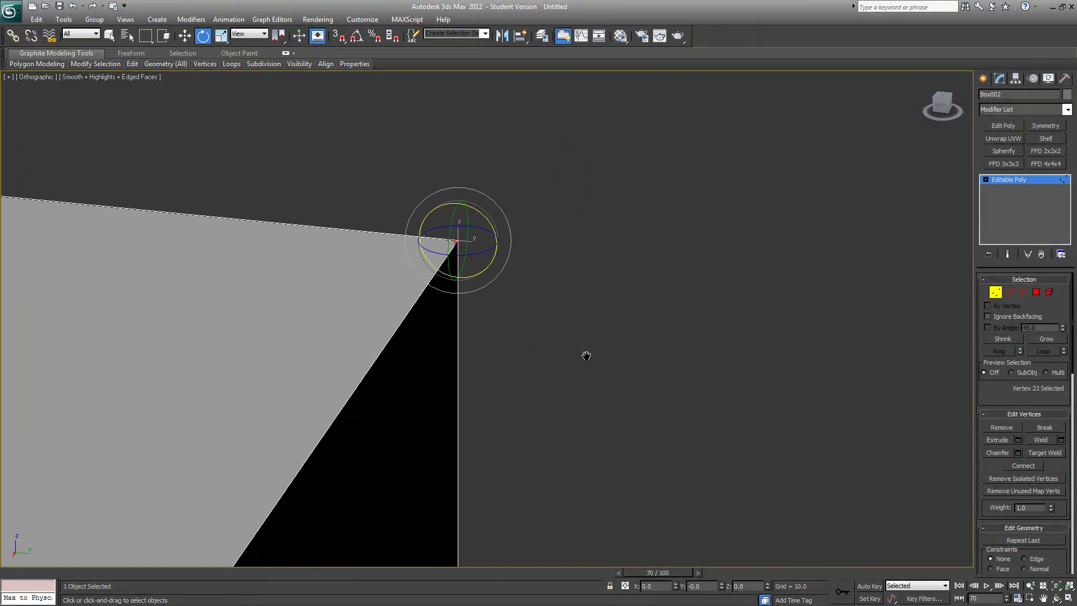
pyautogui.scroll(2, 586, 355)
pyautogui.moveTo(502, 224); pyautogui.dragTo(597, 385, button='middle')
pyautogui.scroll(6, 596, 385)
pyautogui.moveTo(667, 411); pyautogui.dragTo(444, 89, button='middle')
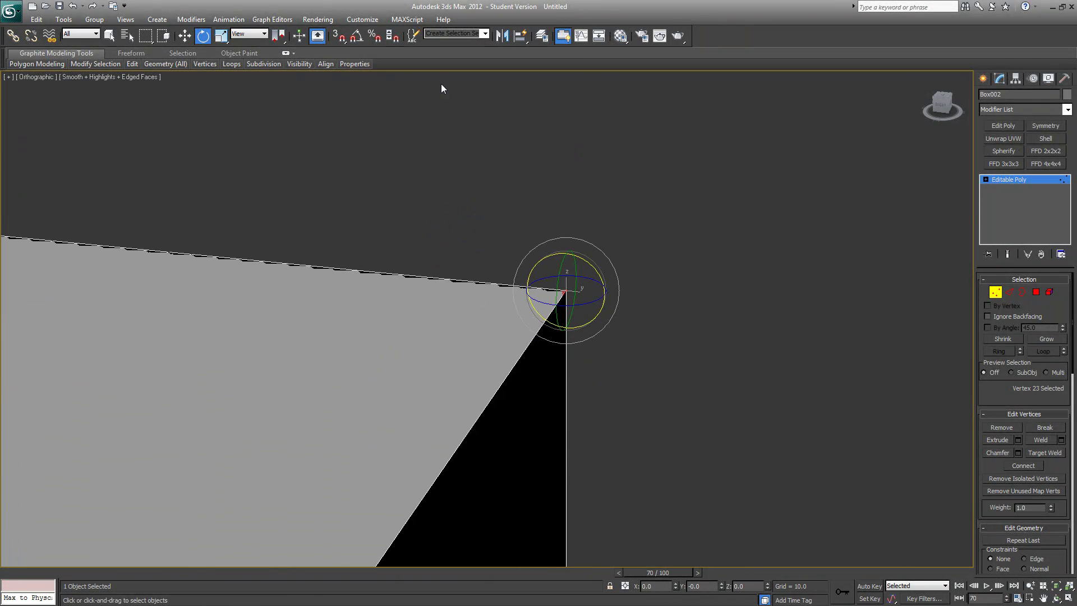
pyautogui.scroll(5, 469, 325)
pyautogui.moveTo(565, 363)
pyautogui.mouseDown(button='middle')
pyautogui.moveTo(580, 344)
pyautogui.moveTo(562, 366)
pyautogui.mouseUp(button='middle')
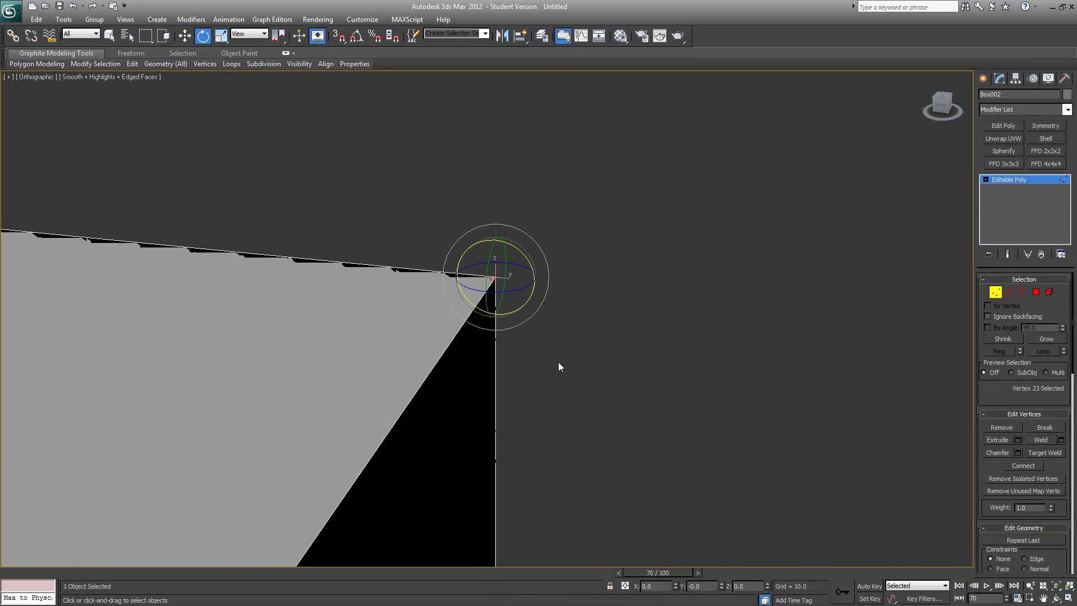
pyautogui.moveTo(554, 315); pyautogui.dragTo(566, 364, button='middle')
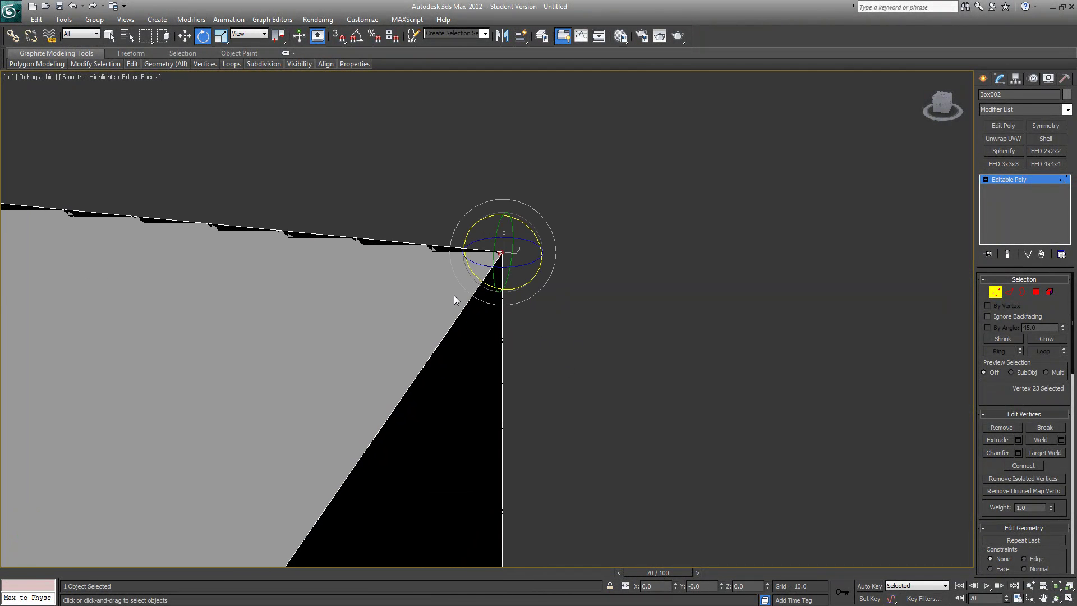
pyautogui.moveTo(453, 296); pyautogui.dragTo(627, 377, button='middle')
pyautogui.scroll(-10, 465, 366)
pyautogui.scroll(-3, 627, 376)
pyautogui.scroll(6, 666, 397)
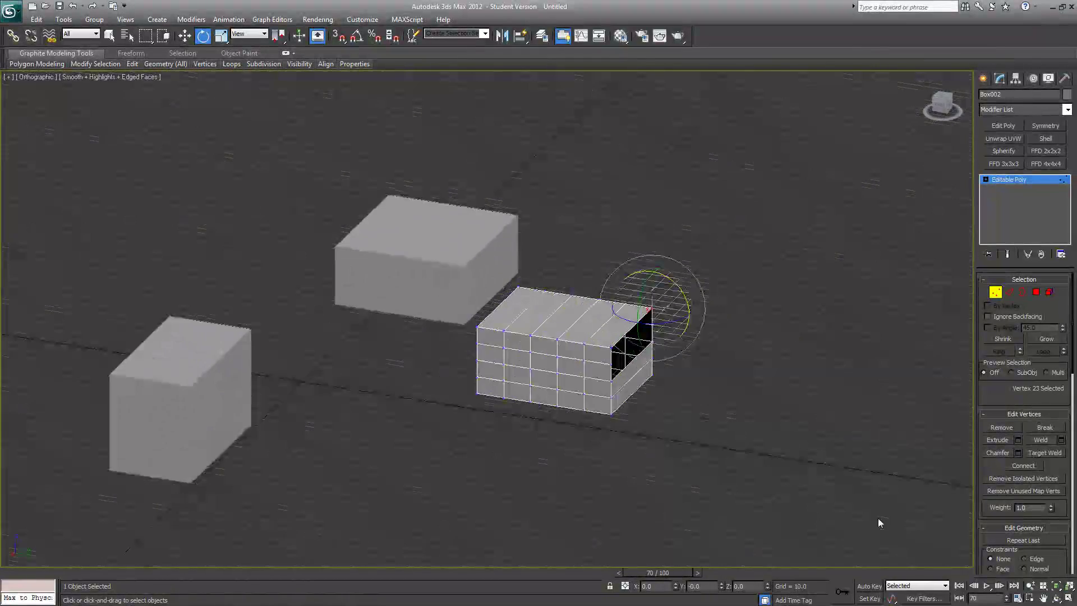
# Pan away from the boxes and recentre the orthographic view on the selected vertex with Zoom Extents
pyautogui.moveTo(724, 454); pyautogui.dragTo(796, 547, button='middle')
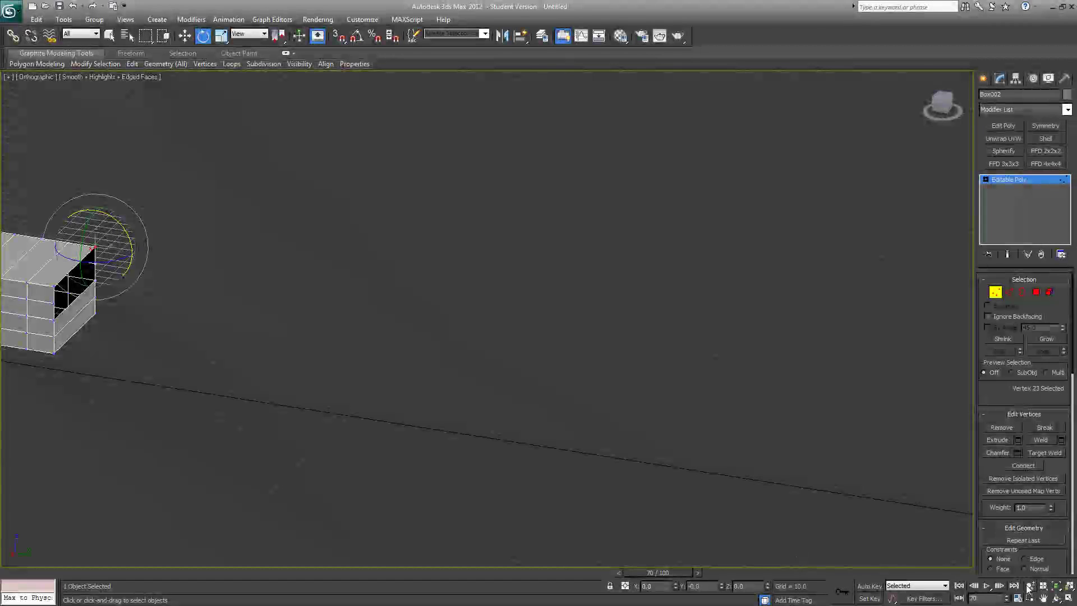
pyautogui.click(1057, 585)
pyautogui.moveTo(643, 427); pyautogui.dragTo(165, 336, button='middle')
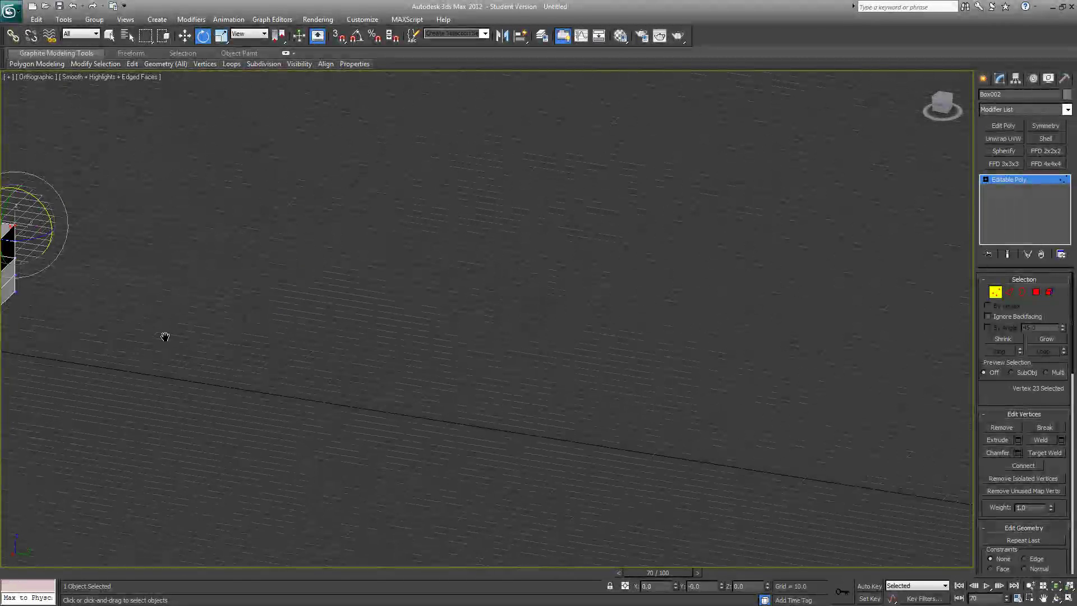
pyautogui.press('z')
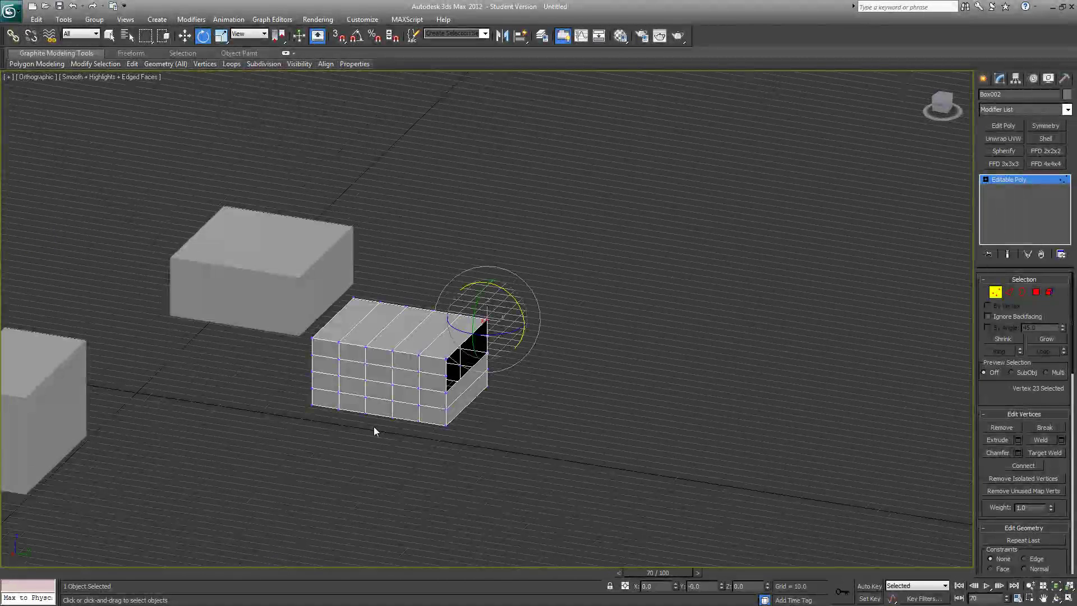
# Inspect the open-ended box up close and from a distance in orthographic view, and leave Vertex level
pyautogui.scroll(5, 440, 455)
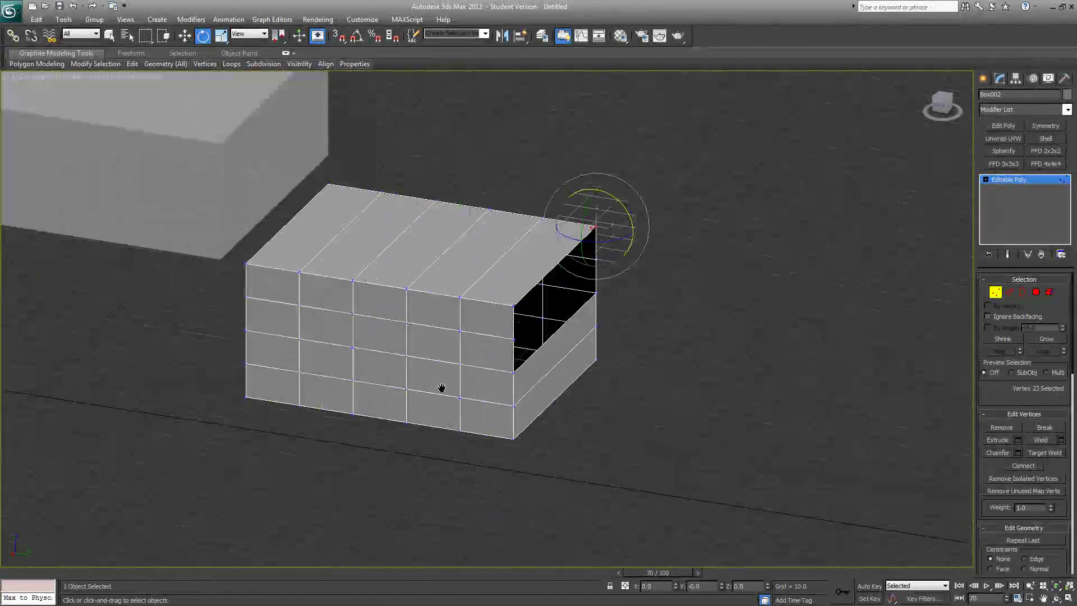
pyautogui.moveTo(426, 389); pyautogui.dragTo(493, 421, button='middle')
pyautogui.scroll(3, 492, 421)
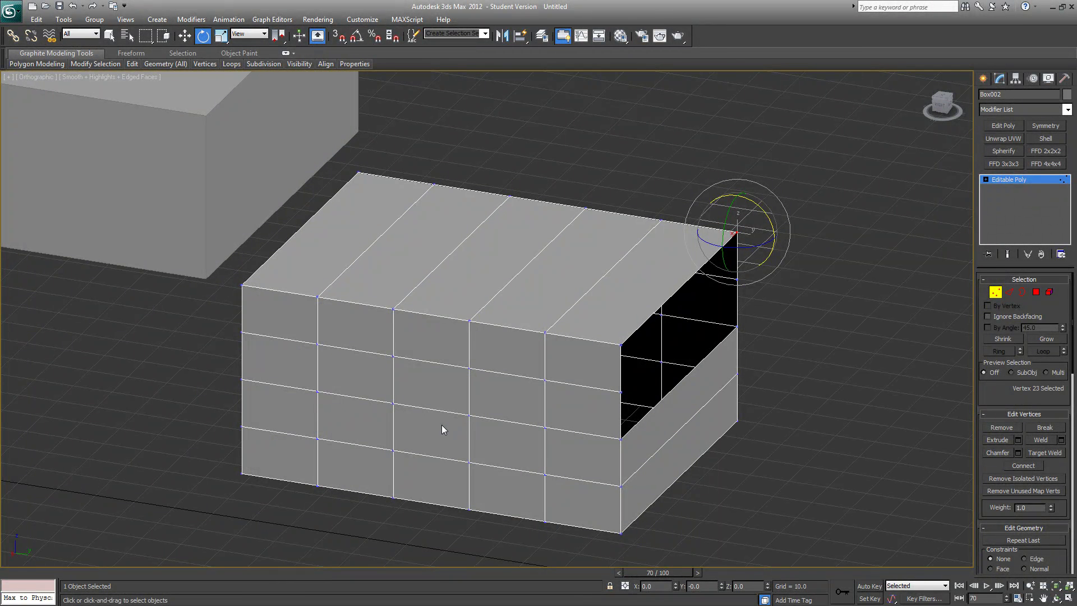
pyautogui.scroll(-1, 442, 425)
pyautogui.moveTo(442, 425); pyautogui.dragTo(501, 393, button='middle')
pyautogui.scroll(-5, 439, 393)
pyautogui.scroll(2, 432, 396)
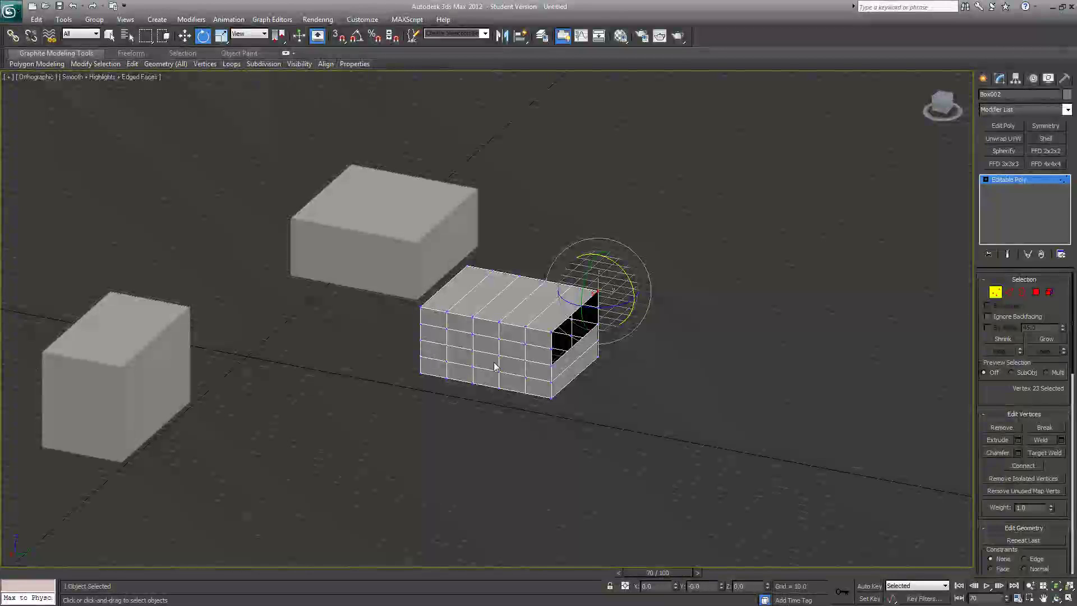
pyautogui.click(995, 292)
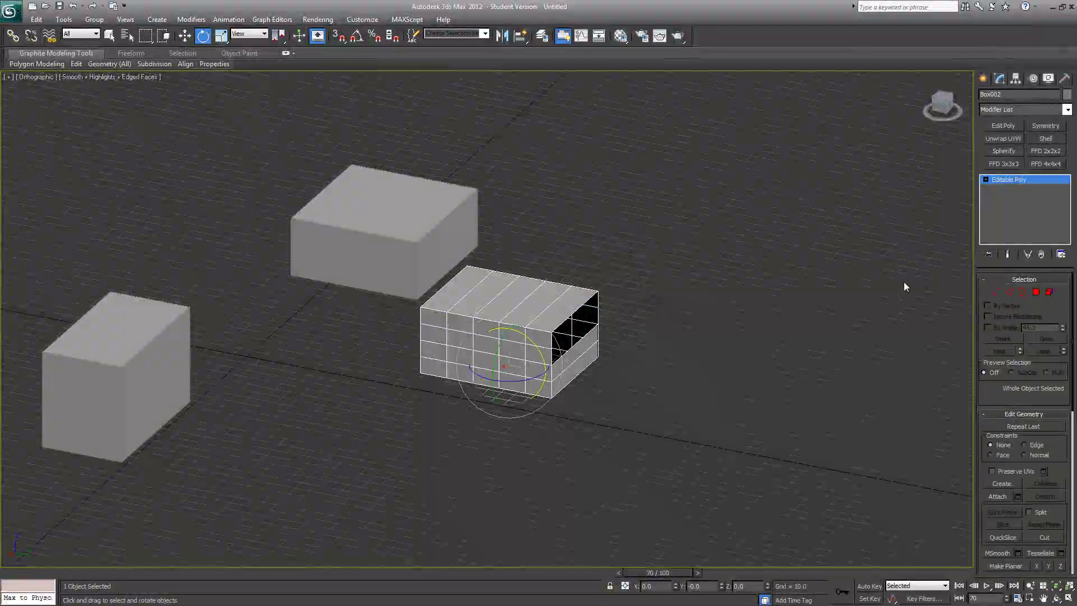
# Examine the three boxes in orthographic view by panning, zooming and orbiting around the selected open-ended box
pyautogui.moveTo(617, 327); pyautogui.dragTo(648, 326, button='middle')
pyautogui.scroll(3, 805, 286)
pyautogui.scroll(-4, 805, 286)
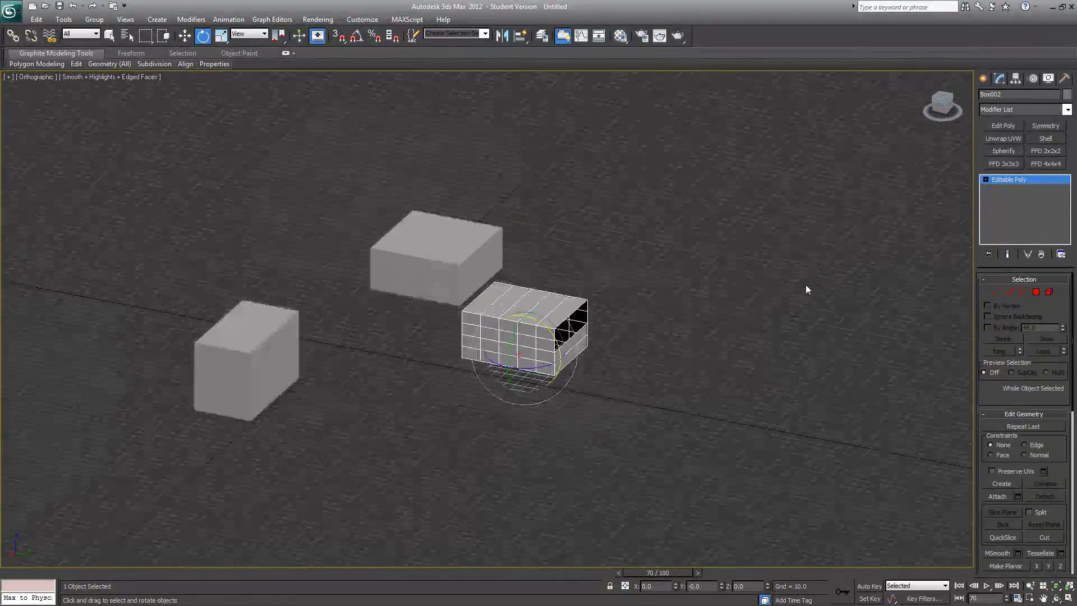
pyautogui.scroll(2, 557, 341)
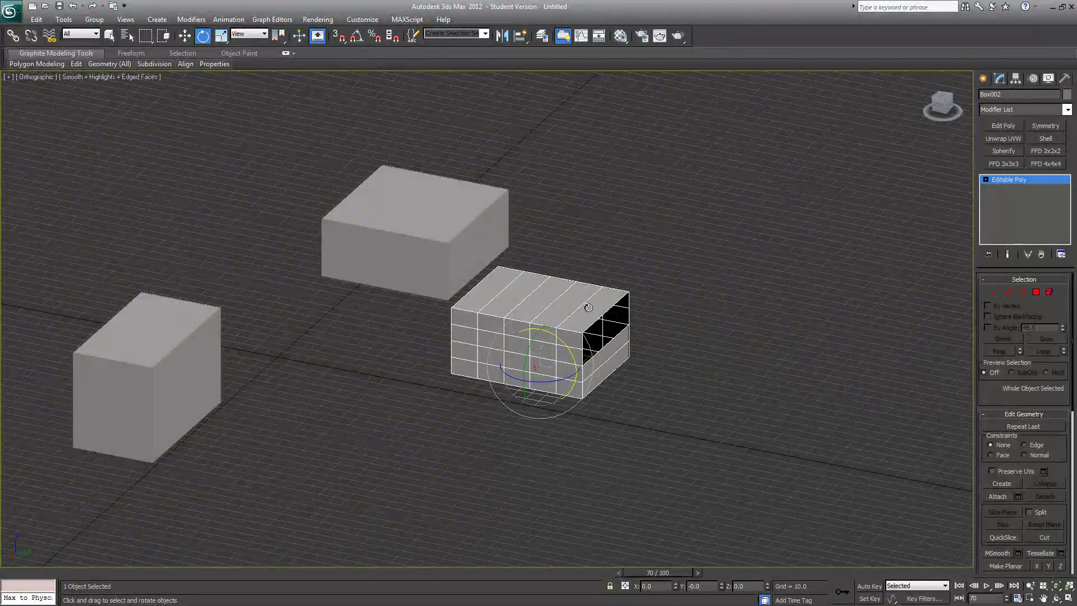
pyautogui.moveTo(654, 371); pyautogui.dragTo(739, 368, button='middle')
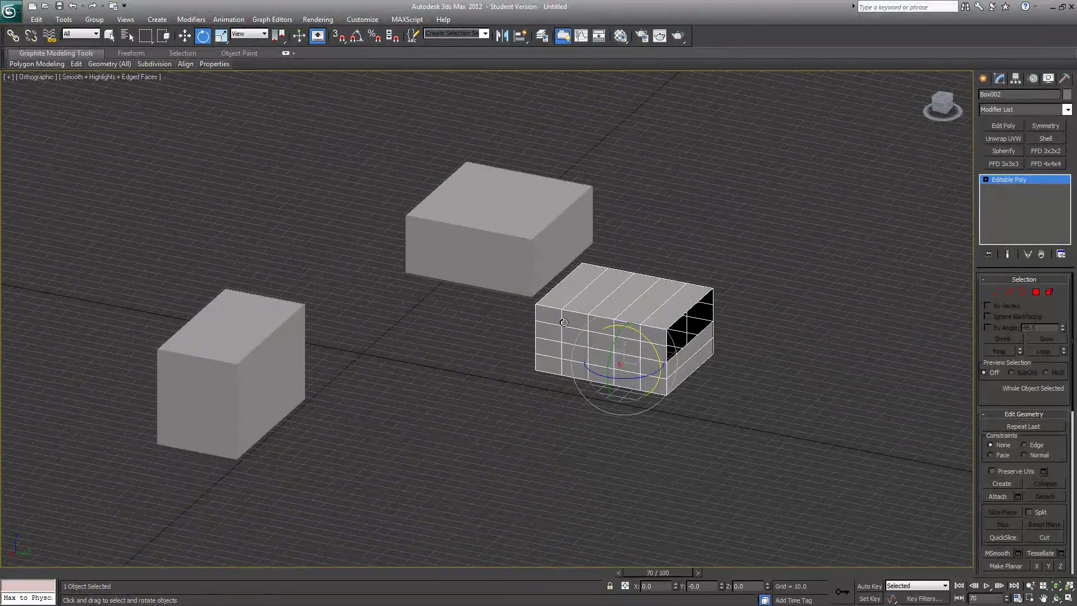
pyautogui.scroll(-4, 641, 447)
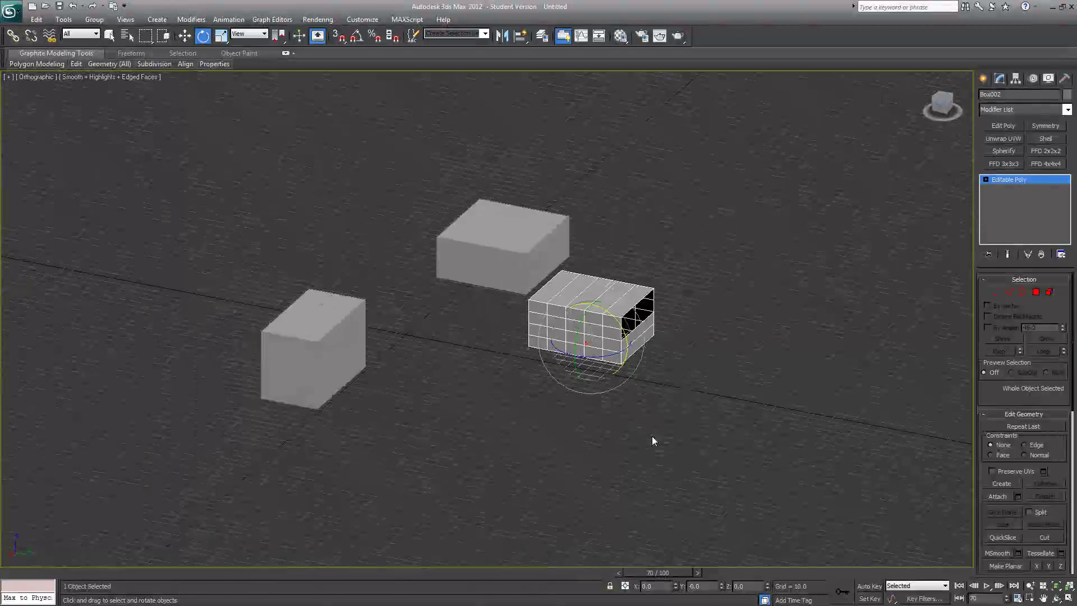
pyautogui.keyDown('alt'); pyautogui.moveTo(658, 436); pyautogui.dragTo(695, 450, button='middle'); pyautogui.keyUp('alt')
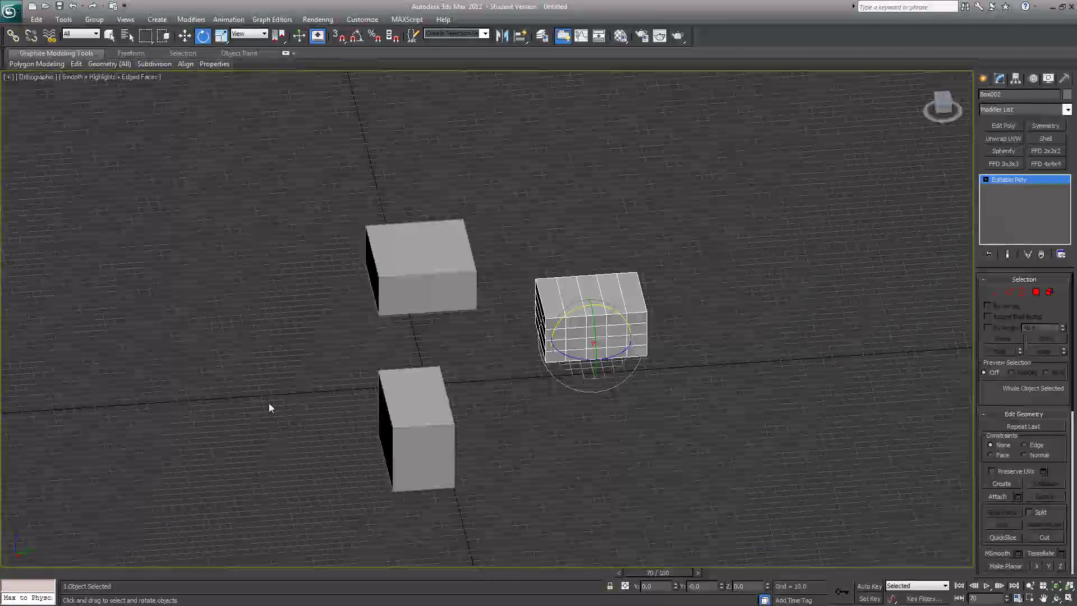
pyautogui.keyDown('alt'); pyautogui.moveTo(537, 437); pyautogui.dragTo(490, 429, button='middle'); pyautogui.keyUp('alt')
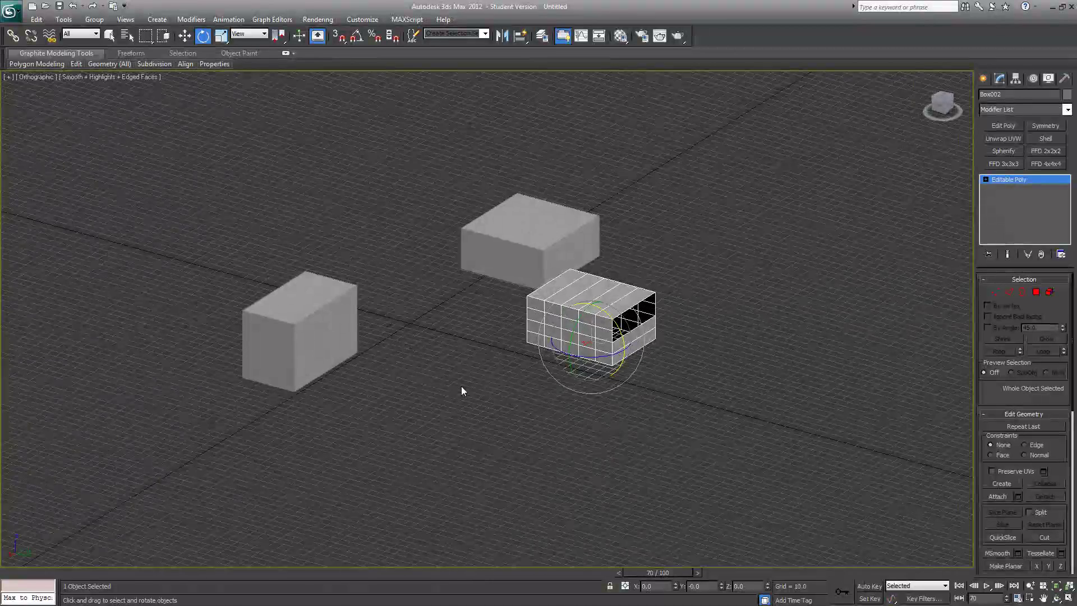
pyautogui.scroll(3, 462, 385)
pyautogui.moveTo(462, 385); pyautogui.dragTo(496, 409, button='middle')
pyautogui.scroll(2, 512, 402)
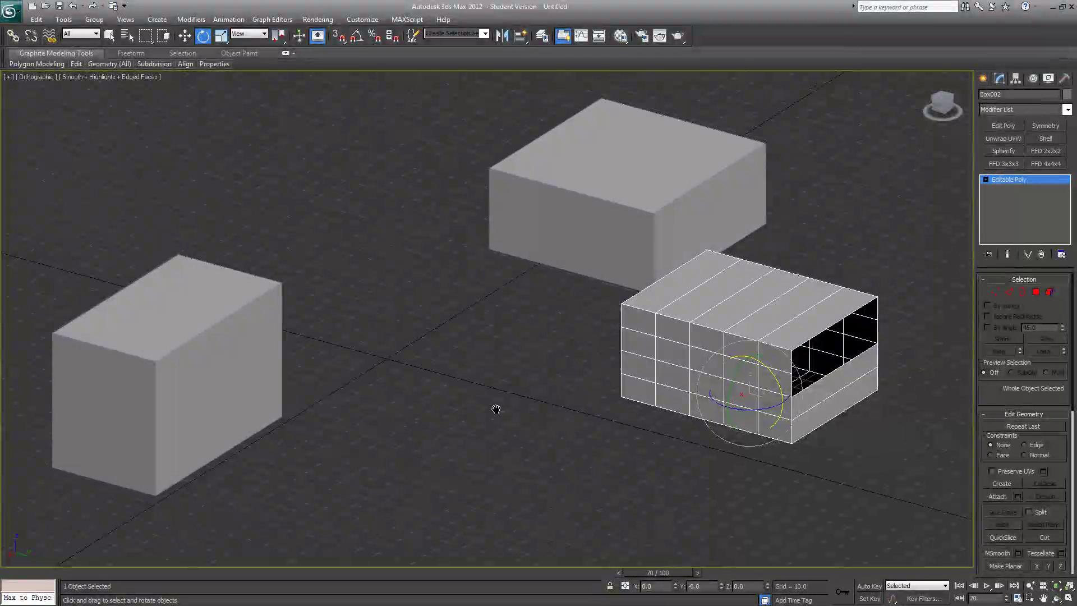